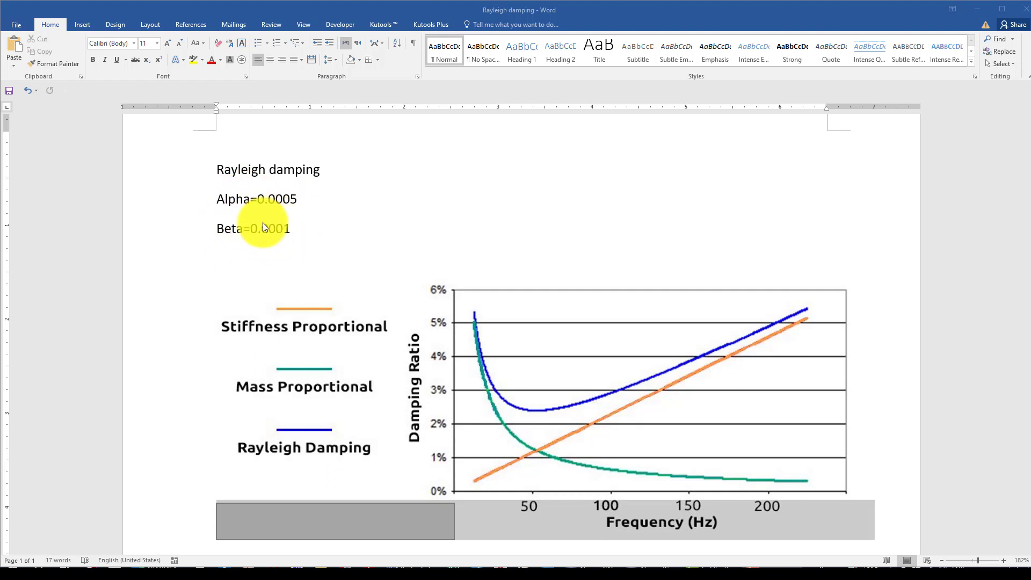
Review the Rayleigh damping chart in Word and switch to the browser to read the Abaqus manual's Rayleigh damping equation.
{"action": "scroll", "coordinate": [269, 231], "scroll_direction": "down", "scroll_amount": 1}
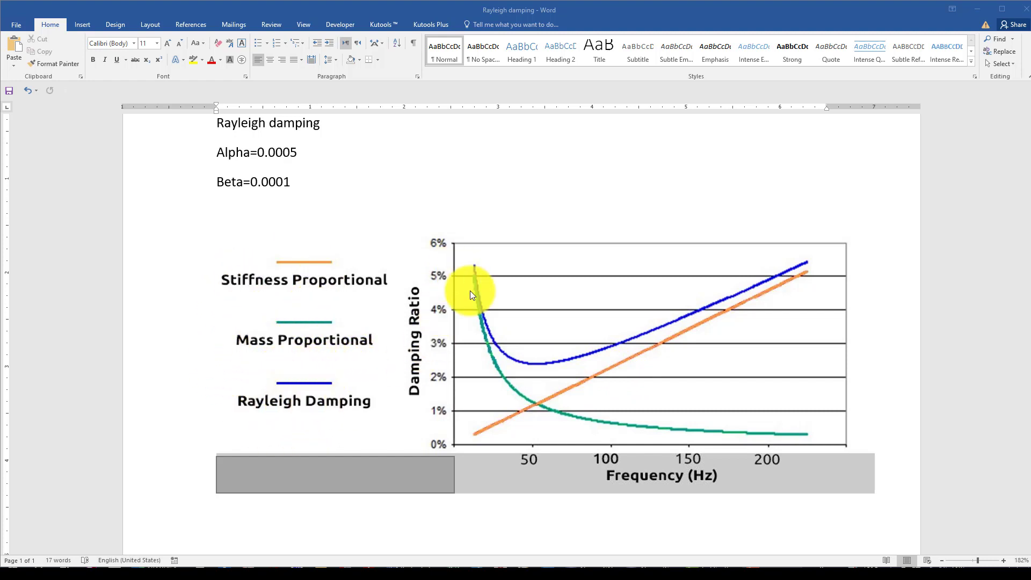
{"action": "scroll", "coordinate": [449, 317], "scroll_direction": "up", "scroll_amount": 2}
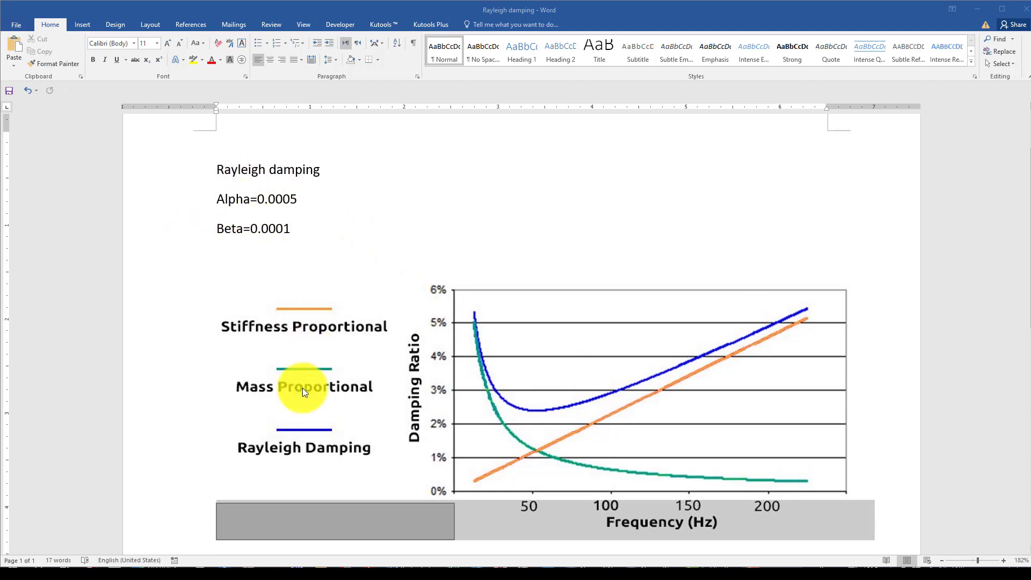
{"action": "left_click", "coordinate": [161, 564]}
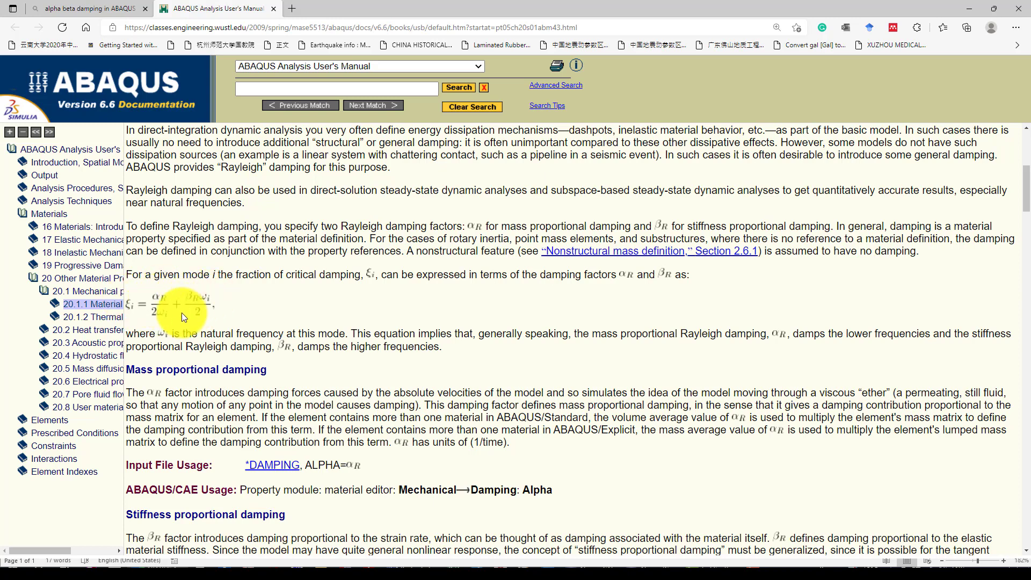
{"action": "scroll", "coordinate": [137, 327], "scroll_direction": "down", "scroll_amount": 1}
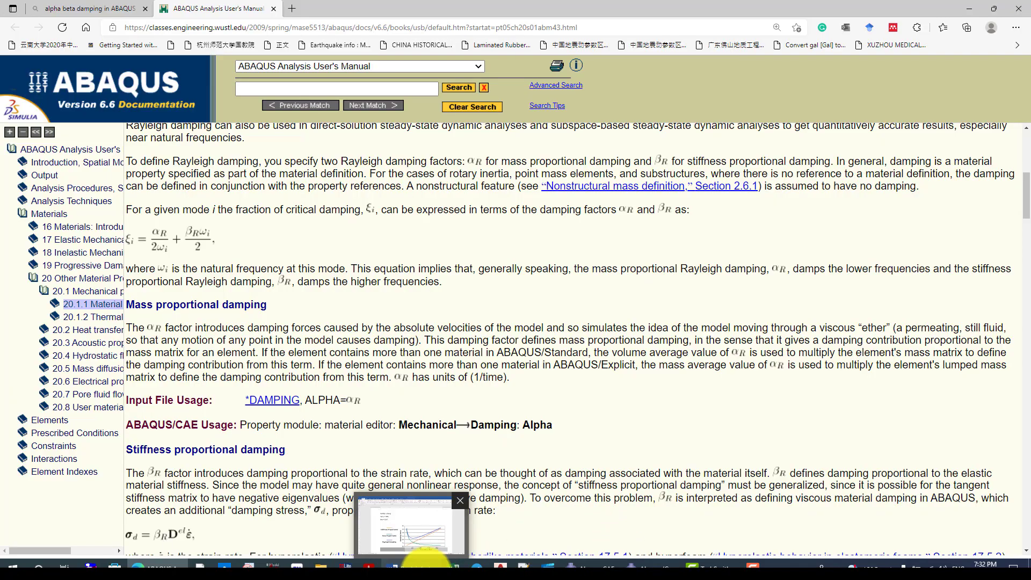
Switch back to the Word document and look over the cantilever example data and the Alpha coefficient line.
{"action": "left_click", "coordinate": [438, 542]}
{"action": "scroll", "coordinate": [445, 345], "scroll_direction": "down", "scroll_amount": 3}
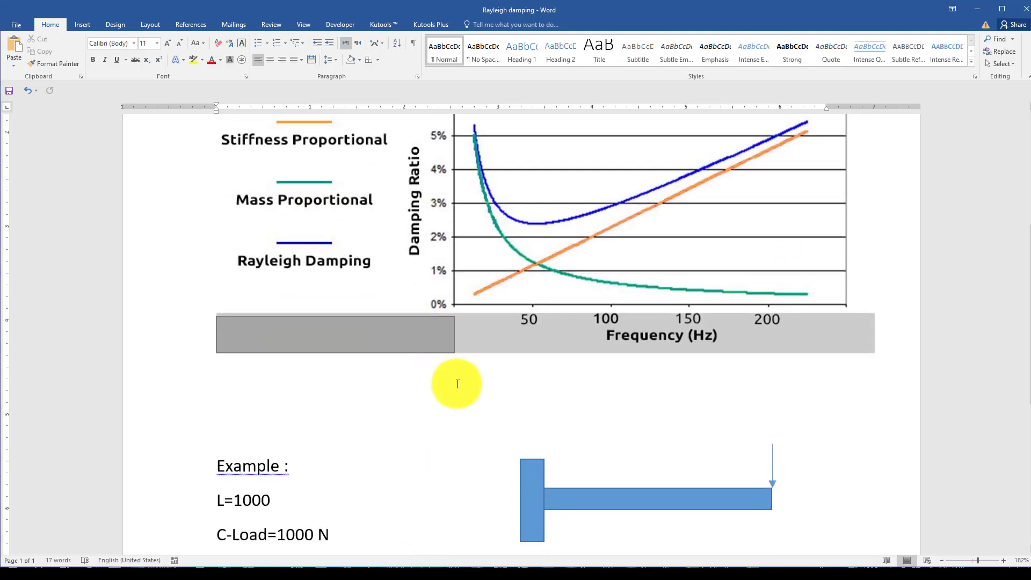
{"action": "left_click", "coordinate": [446, 389]}
{"action": "scroll", "coordinate": [447, 387], "scroll_direction": "down", "scroll_amount": 3}
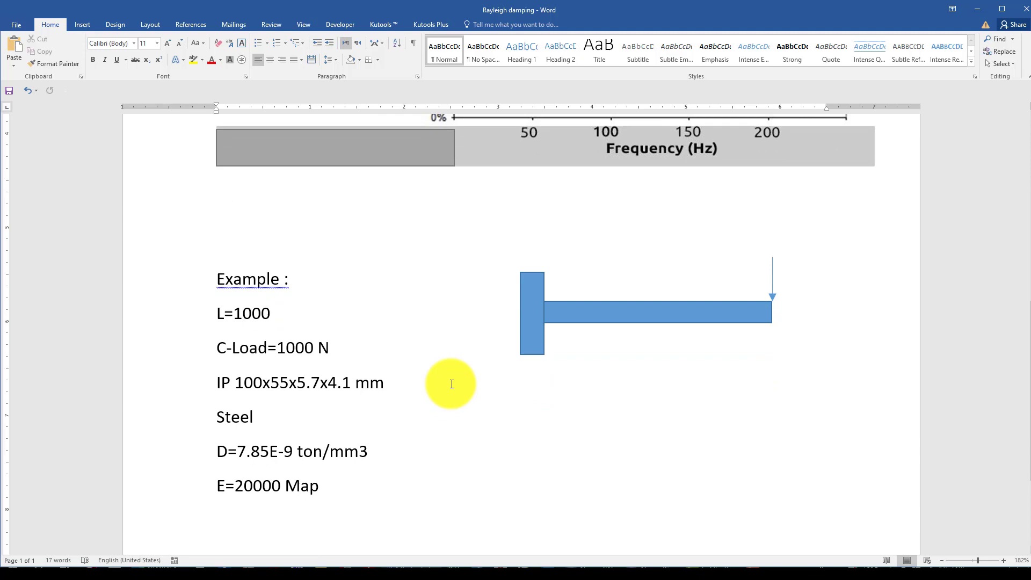
{"action": "scroll", "coordinate": [451, 383], "scroll_direction": "up", "scroll_amount": 1}
{"action": "scroll", "coordinate": [452, 384], "scroll_direction": "up", "scroll_amount": 5}
{"action": "left_click_drag", "start_coordinate": [281, 271], "coordinate": [223, 247]}
{"action": "left_click_drag", "start_coordinate": [299, 246], "coordinate": [220, 246]}
{"action": "scroll", "coordinate": [323, 315], "scroll_direction": "down", "scroll_amount": 5}
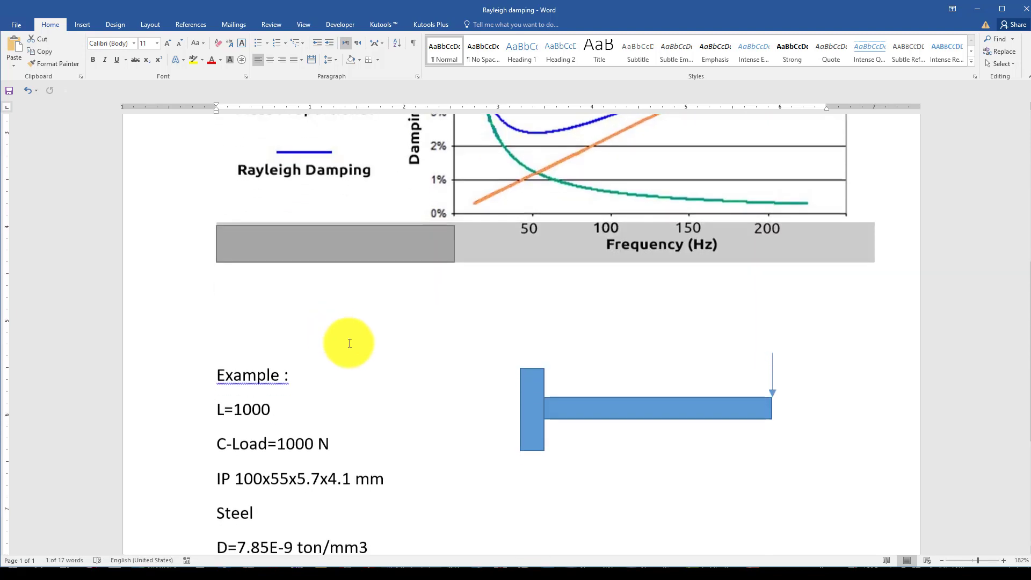
{"action": "scroll", "coordinate": [436, 399], "scroll_direction": "down", "scroll_amount": 2}
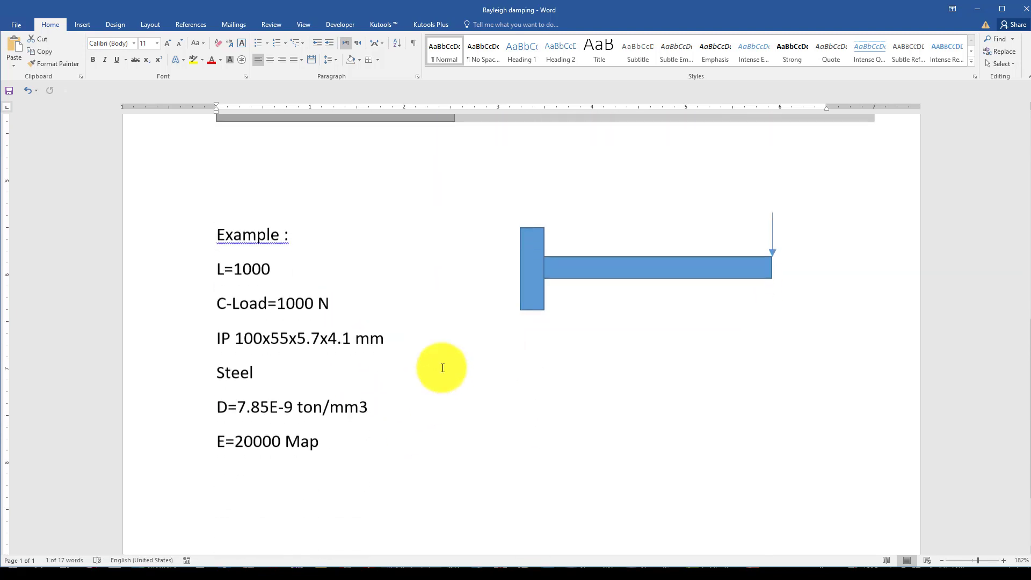
Compare the Alpha and Beta coefficients with the damping ratio chart and the cantilever beam sketch.
{"action": "left_click", "coordinate": [318, 436]}
{"action": "scroll", "coordinate": [414, 415], "scroll_direction": "up", "scroll_amount": 6}
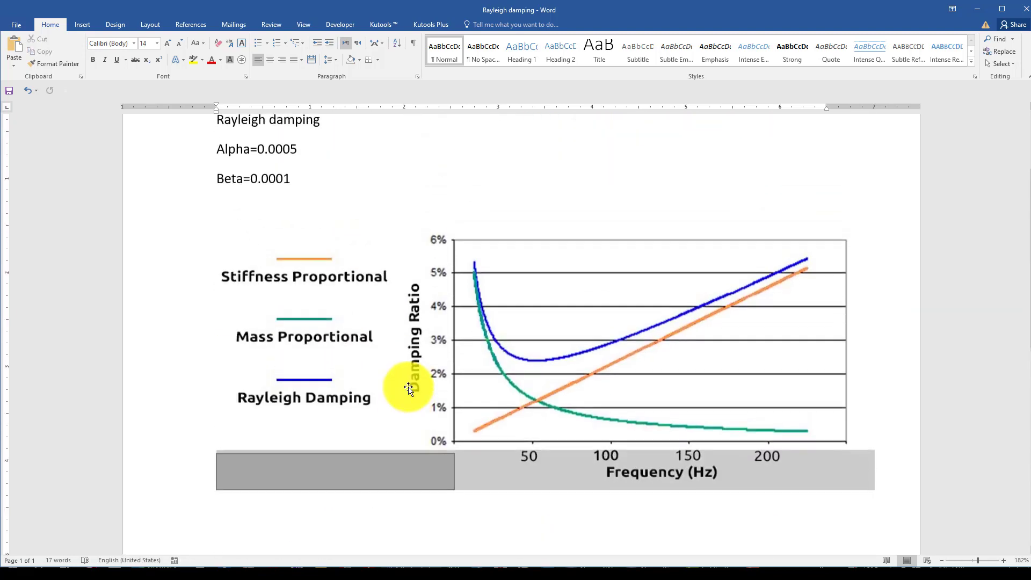
{"action": "scroll", "coordinate": [410, 380], "scroll_direction": "down", "scroll_amount": 3}
{"action": "scroll", "coordinate": [396, 373], "scroll_direction": "up", "scroll_amount": 3}
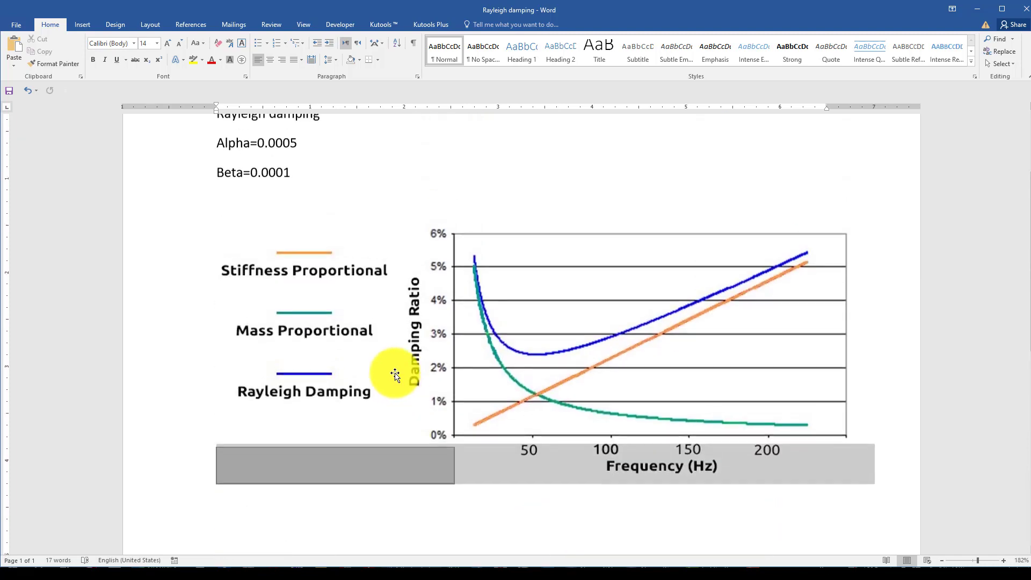
{"action": "scroll", "coordinate": [299, 247], "scroll_direction": "up", "scroll_amount": 1}
{"action": "left_click_drag", "start_coordinate": [298, 272], "coordinate": [231, 253]}
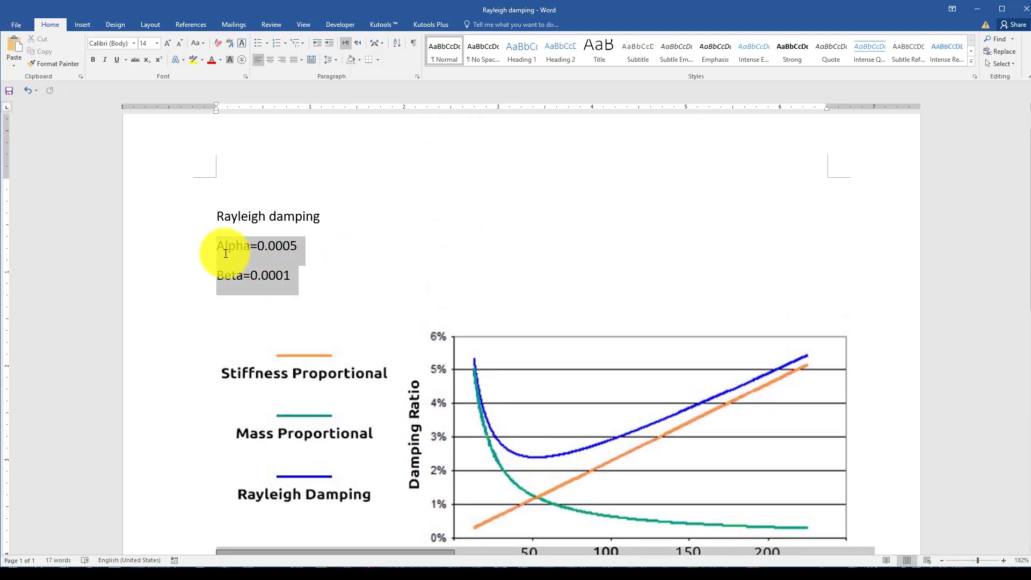
{"action": "scroll", "coordinate": [303, 288], "scroll_direction": "down", "scroll_amount": 1}
{"action": "scroll", "coordinate": [302, 288], "scroll_direction": "down", "scroll_amount": 4}
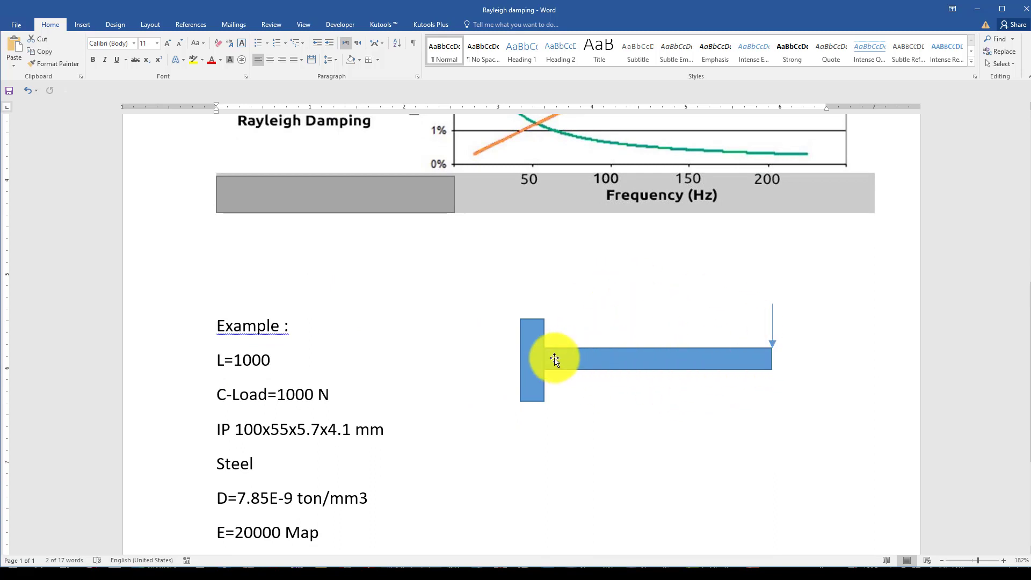
{"action": "scroll", "coordinate": [376, 301], "scroll_direction": "up", "scroll_amount": 3}
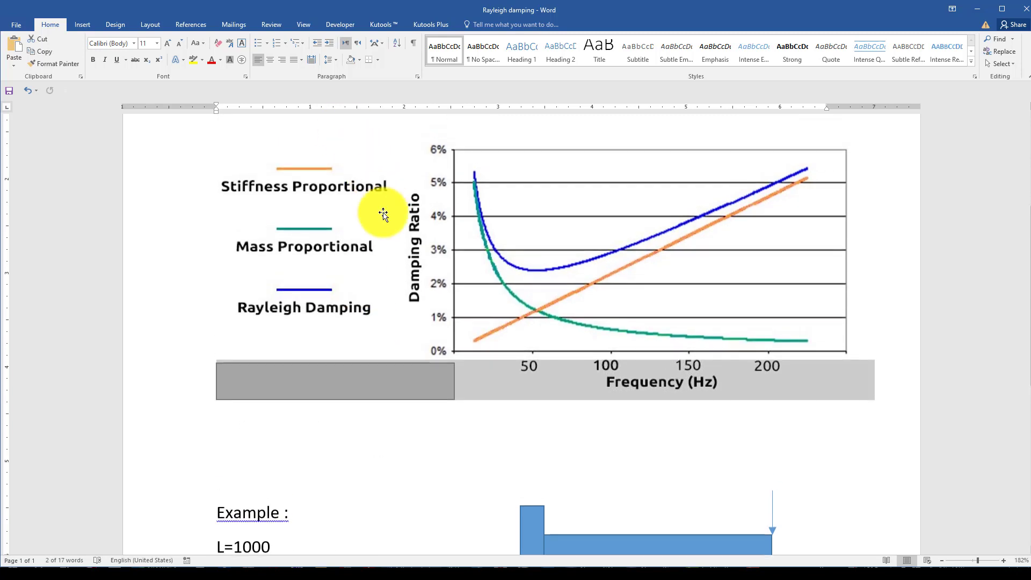
{"action": "scroll", "coordinate": [388, 294], "scroll_direction": "down", "scroll_amount": 2}
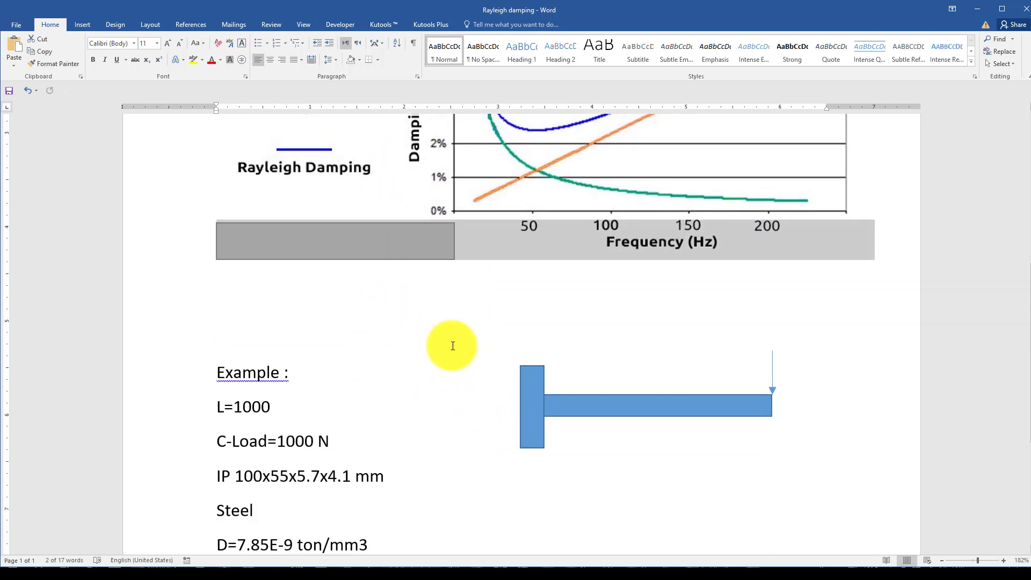
Reread the mass and stiffness proportional damping sections in the browser manual and return to the example in Word.
{"action": "left_click", "coordinate": [148, 567]}
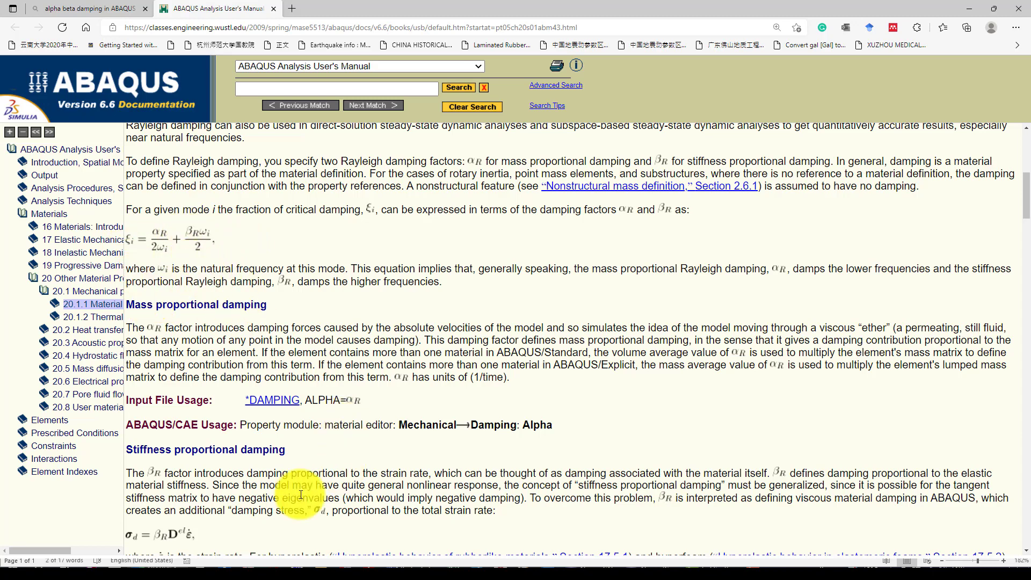
{"action": "left_click", "coordinate": [417, 560]}
{"action": "scroll", "coordinate": [392, 328], "scroll_direction": "down", "scroll_amount": 4}
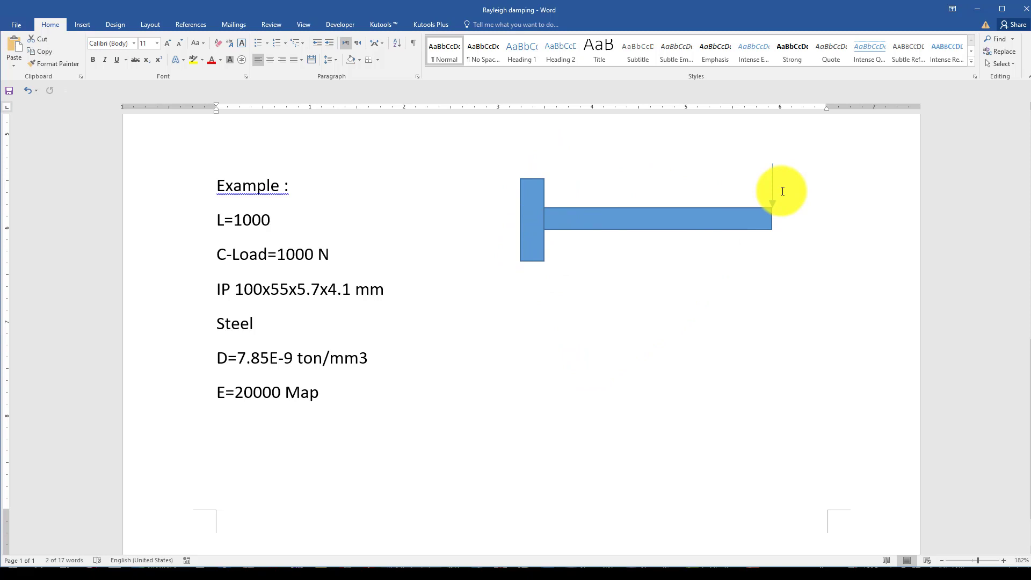
Review the example's IP section size, steel material properties and concentrated load in the Word document.
{"action": "left_click_drag", "start_coordinate": [218, 290], "coordinate": [383, 291]}
{"action": "left_click", "coordinate": [218, 292]}
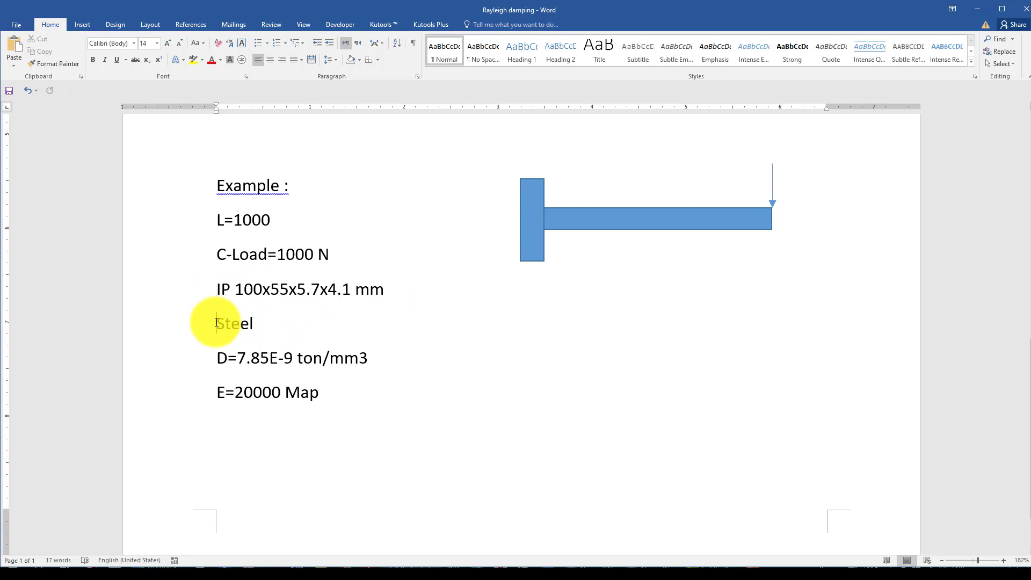
{"action": "mouse_move", "coordinate": [217, 323]}
{"action": "left_mouse_down"}
{"action": "mouse_move", "coordinate": [315, 411]}
{"action": "mouse_move", "coordinate": [267, 338]}
{"action": "mouse_move", "coordinate": [218, 327]}
{"action": "left_mouse_up"}
{"action": "left_click", "coordinate": [315, 409]}
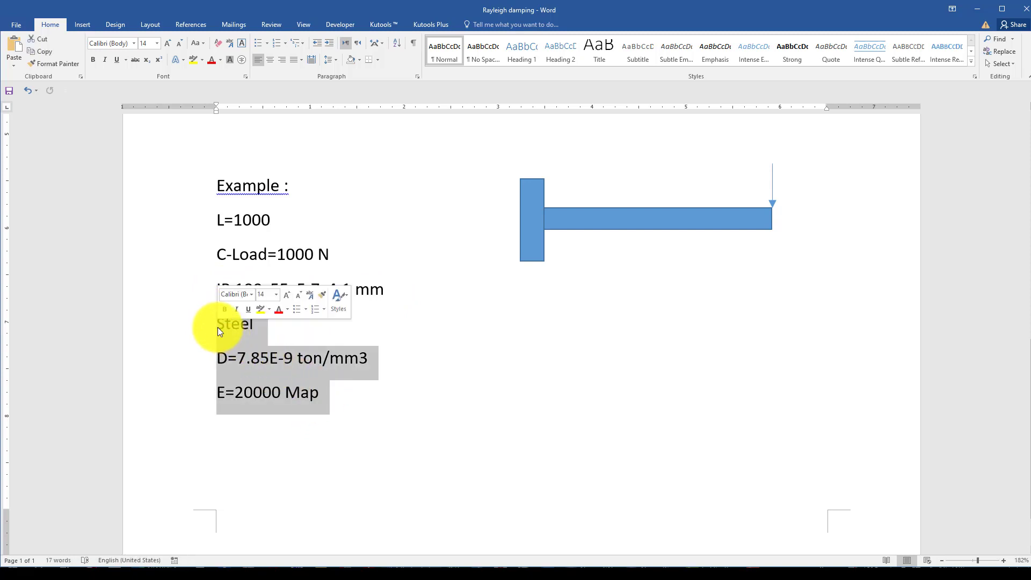
{"action": "left_click", "coordinate": [333, 397]}
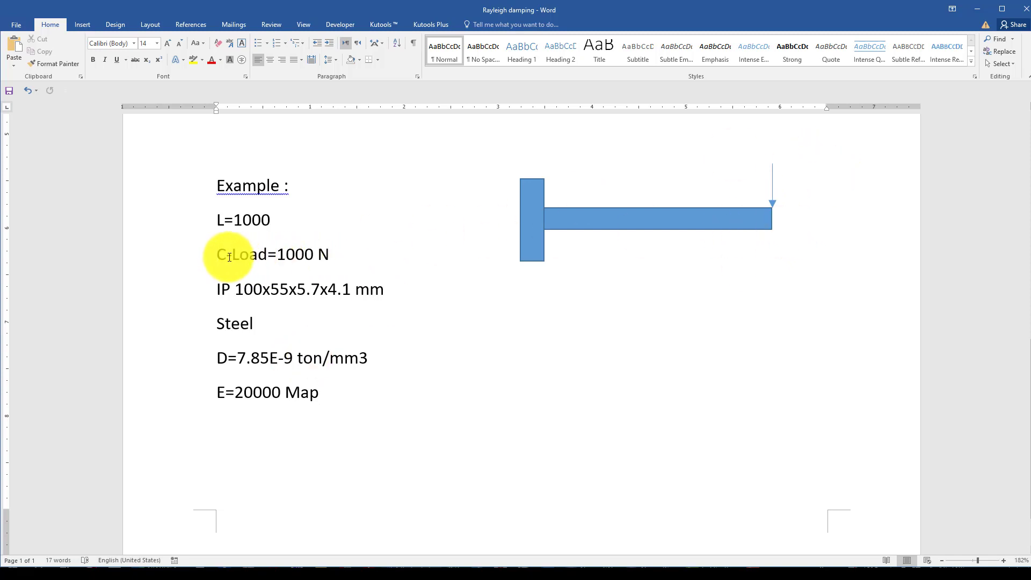
{"action": "left_click_drag", "start_coordinate": [203, 253], "coordinate": [334, 247]}
{"action": "left_click", "coordinate": [332, 249]}
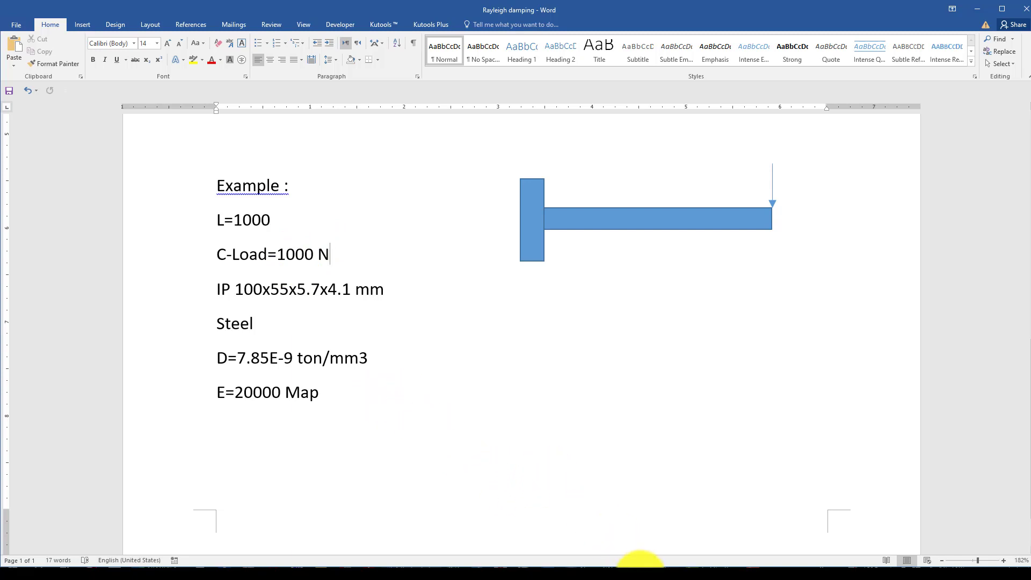
Switch to Abaqus/CAE, show the beam in the Part module and view the options for creating a part.
{"action": "left_click", "coordinate": [639, 563]}
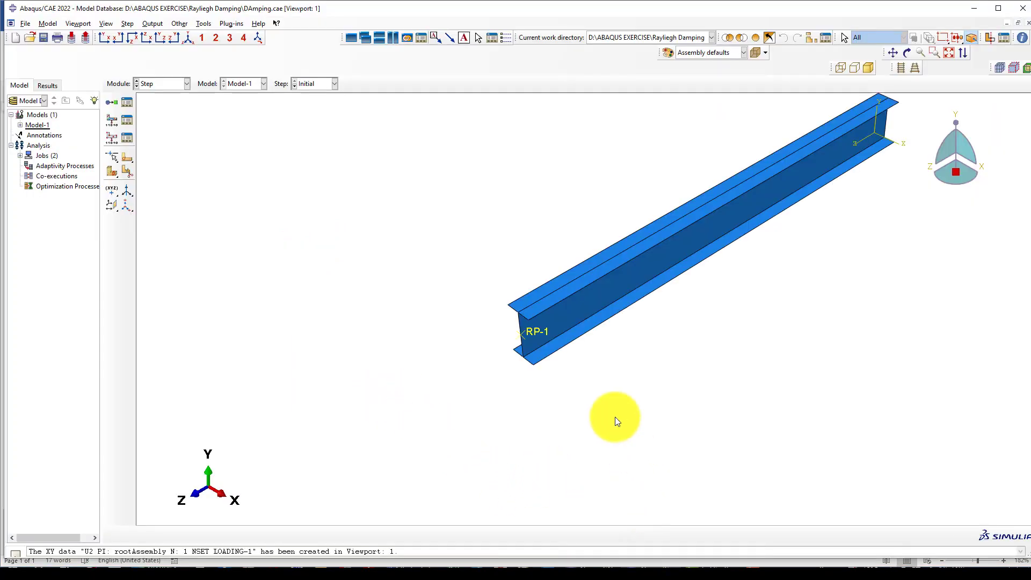
{"action": "left_click", "coordinate": [151, 85]}
{"action": "left_click", "coordinate": [152, 94]}
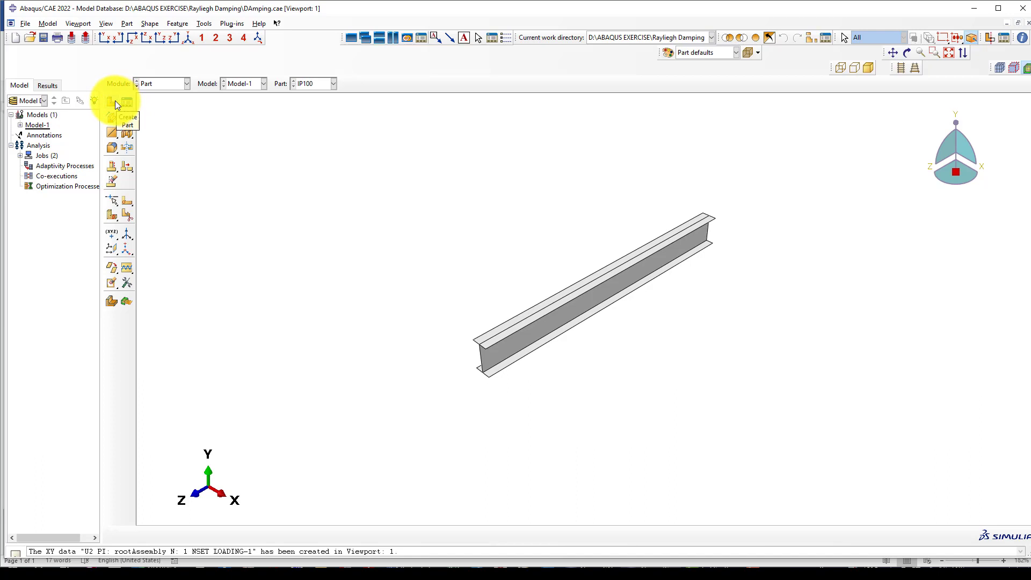
{"action": "left_click", "coordinate": [112, 101]}
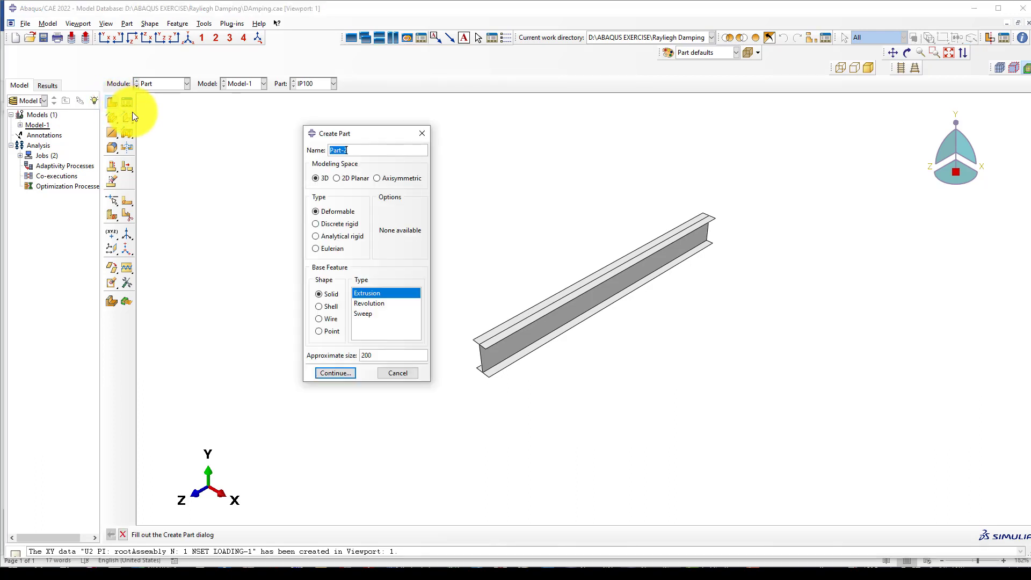
{"action": "left_click", "coordinate": [424, 133]}
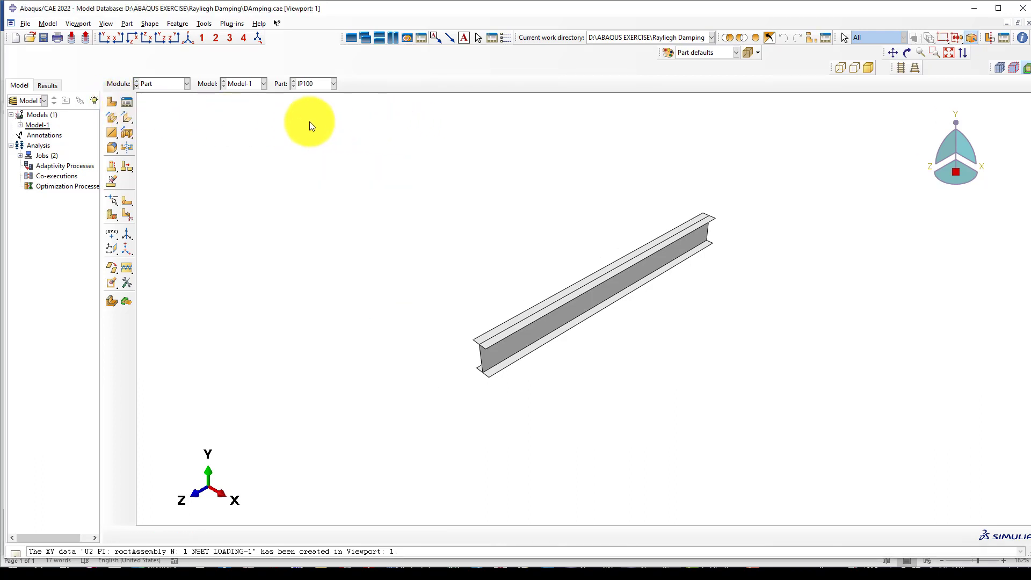
Inspect the extrusion depth and section sketch of the IP100 part's shell extrude feature.
{"action": "left_click", "coordinate": [111, 165]}
{"action": "left_click", "coordinate": [551, 306]}
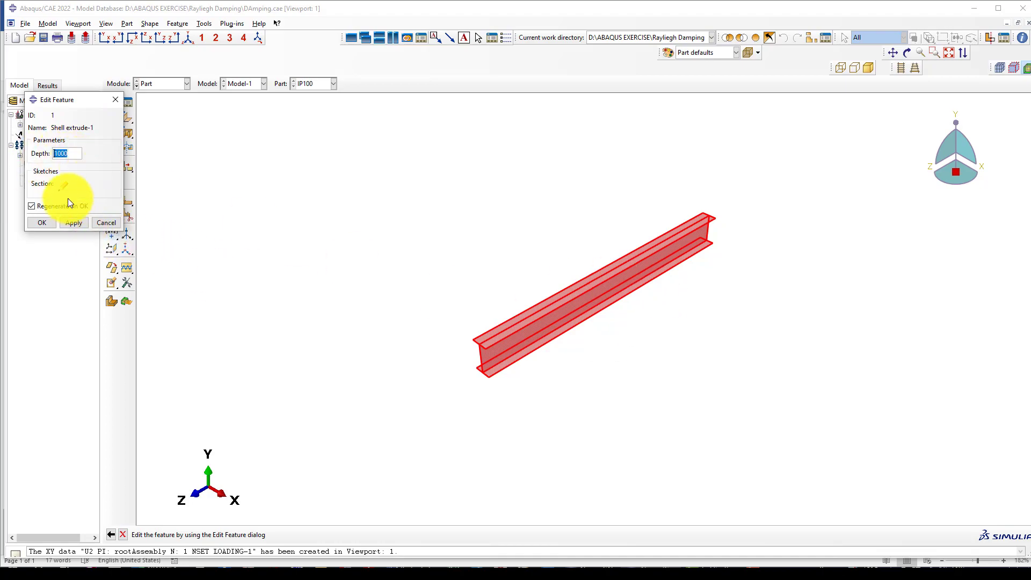
{"action": "left_click", "coordinate": [63, 185]}
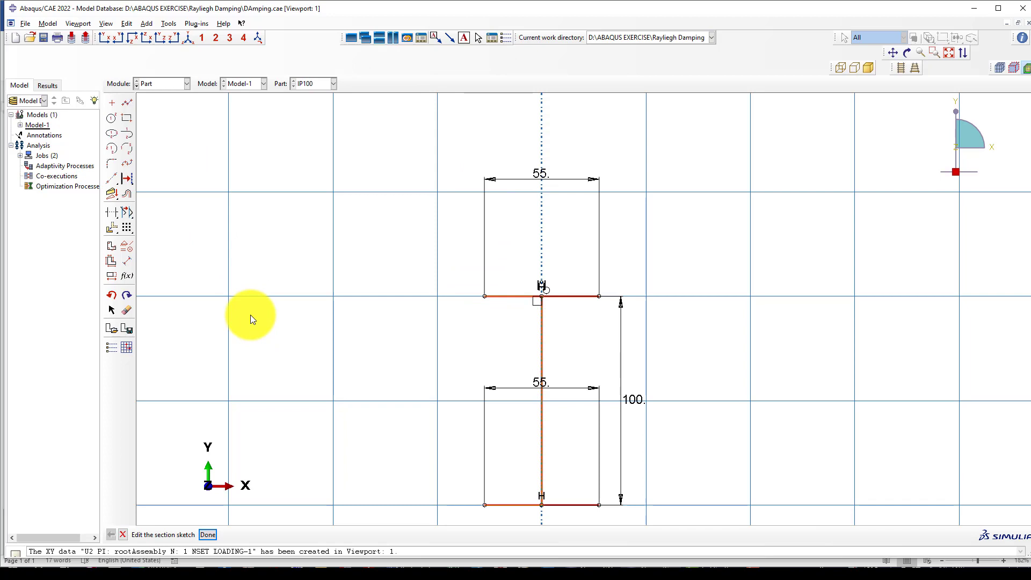
{"action": "middle_click", "coordinate": [280, 398]}
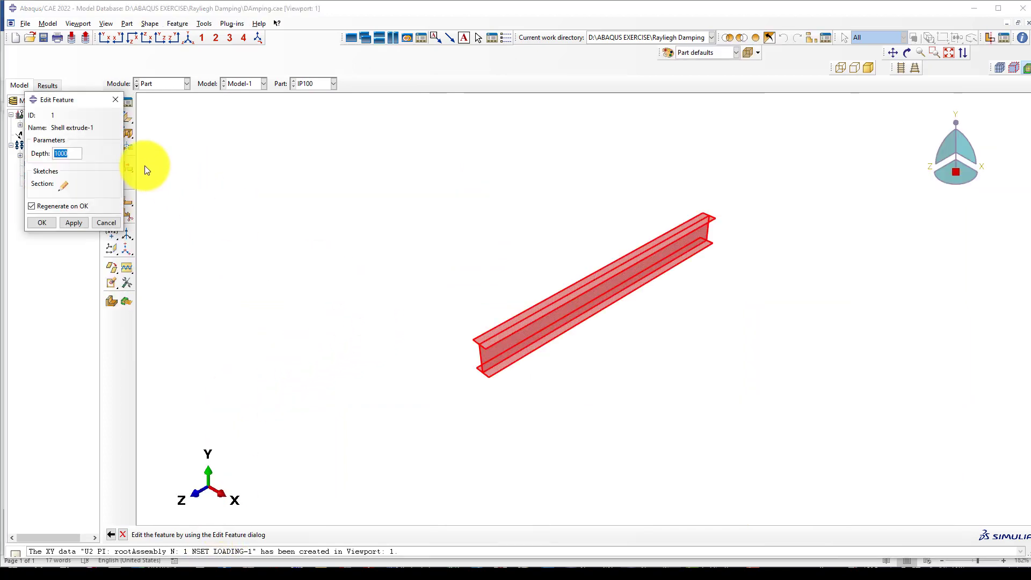
{"action": "left_click", "coordinate": [61, 218]}
Open Material-1 for editing in the Property module and inspect its density, elastic and damping definitions.
{"action": "left_click", "coordinate": [153, 85]}
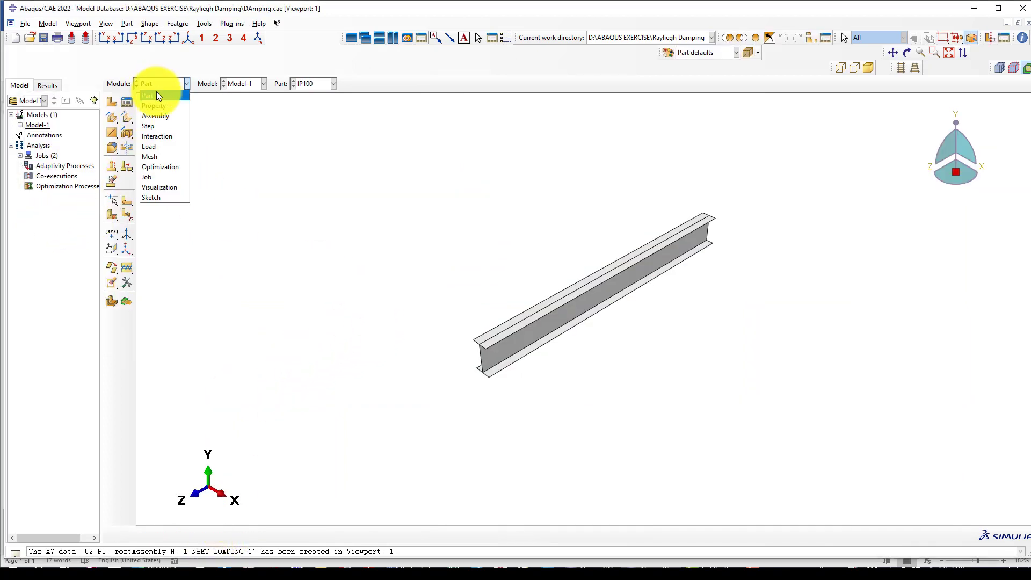
{"action": "left_click", "coordinate": [163, 107]}
{"action": "left_click", "coordinate": [126, 106]}
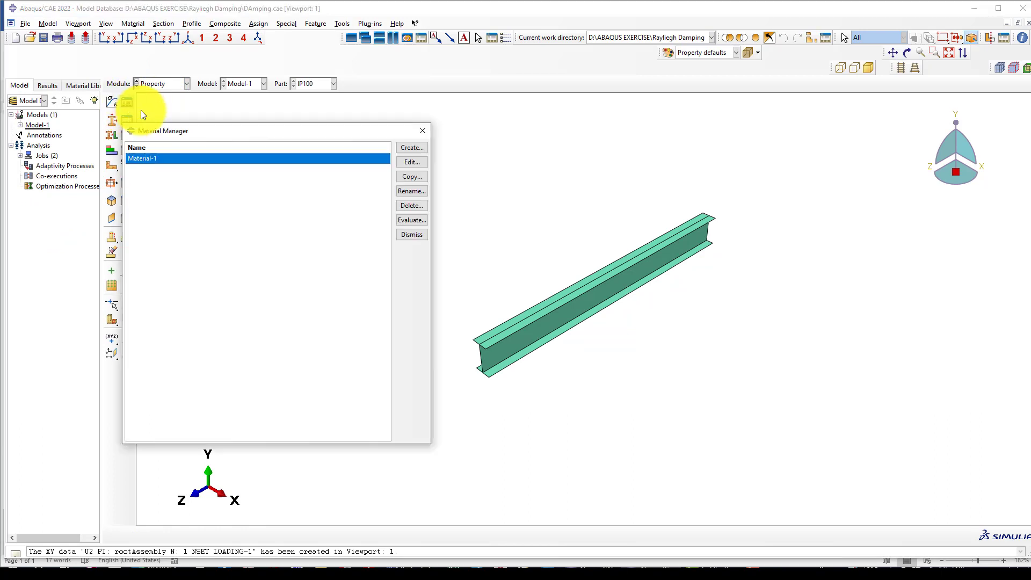
{"action": "left_click", "coordinate": [412, 162]}
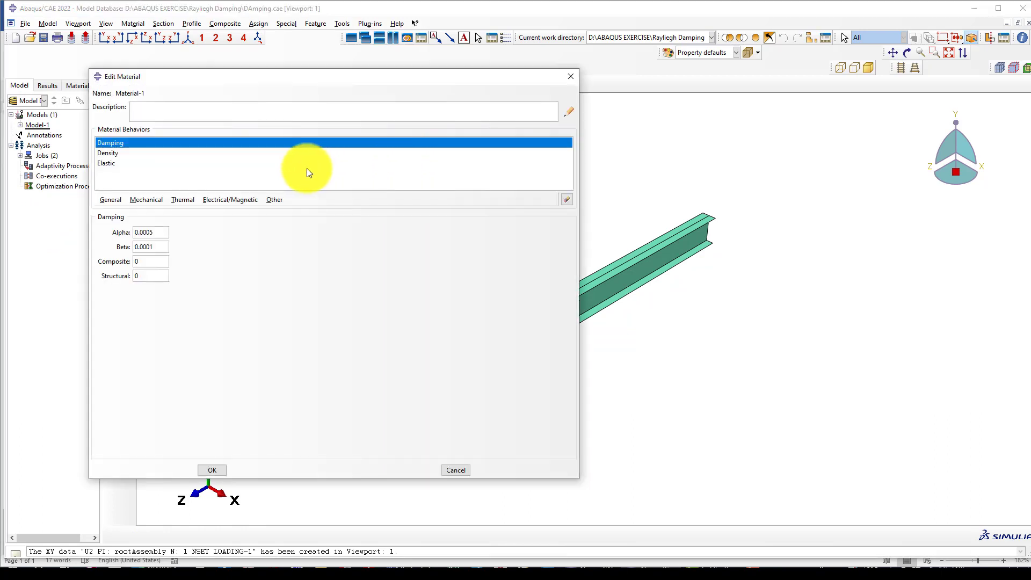
{"action": "left_click", "coordinate": [106, 155]}
{"action": "left_click", "coordinate": [113, 164]}
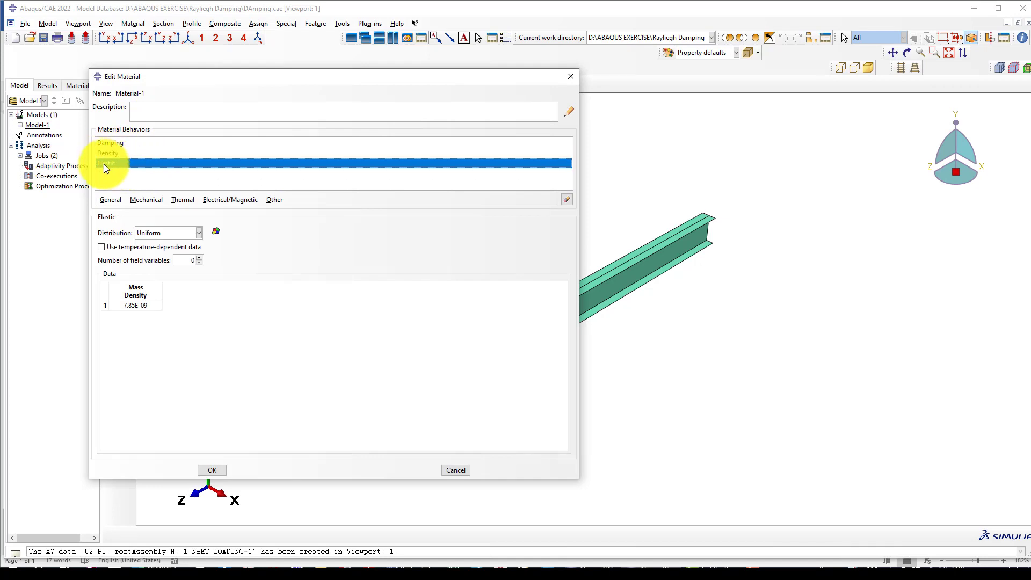
{"action": "left_click", "coordinate": [116, 144]}
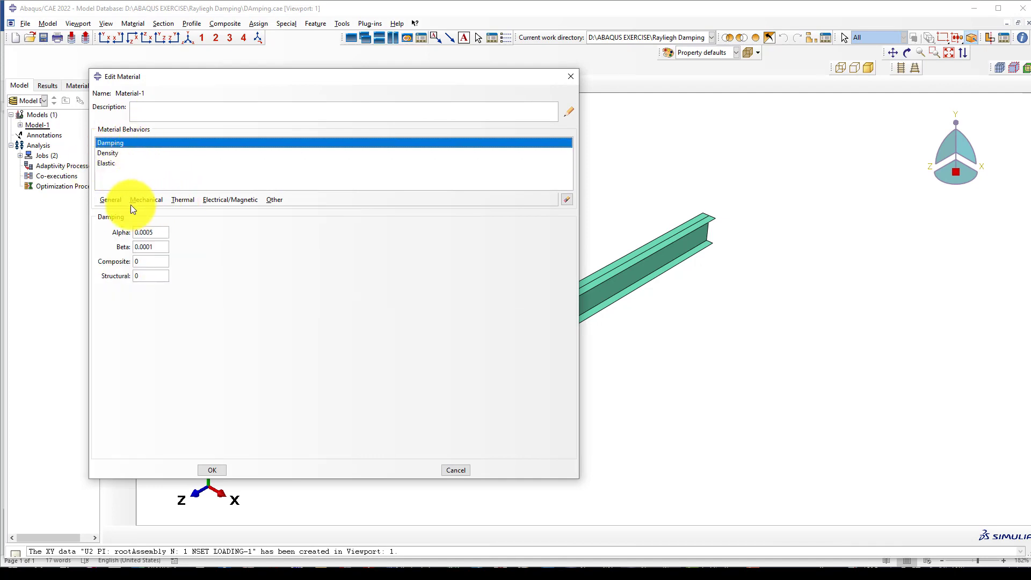
Choose the mechanical Damping behavior for Material-1 and check its Alpha and Beta coefficients.
{"action": "left_click", "coordinate": [146, 200]}
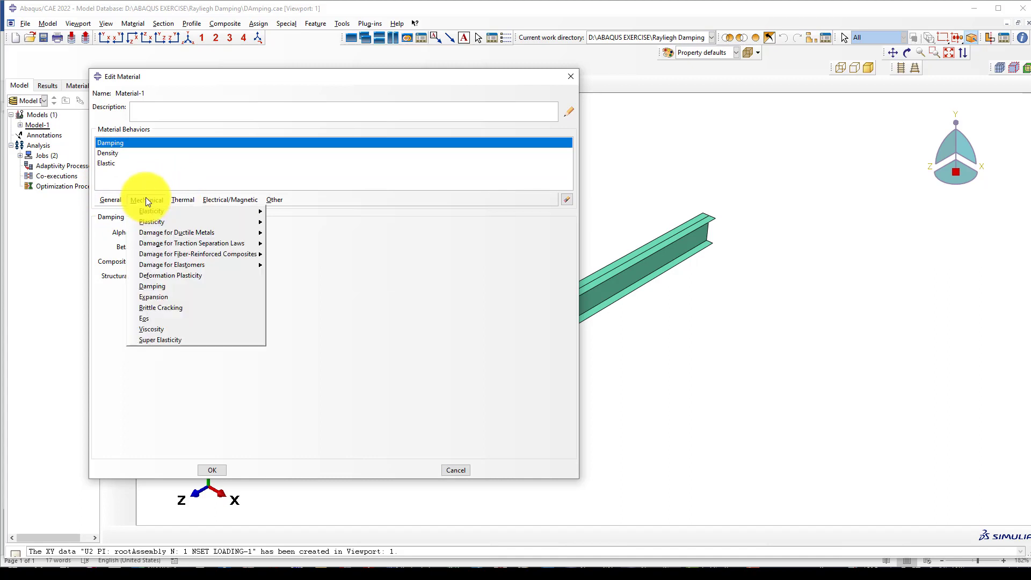
{"action": "left_click", "coordinate": [160, 285]}
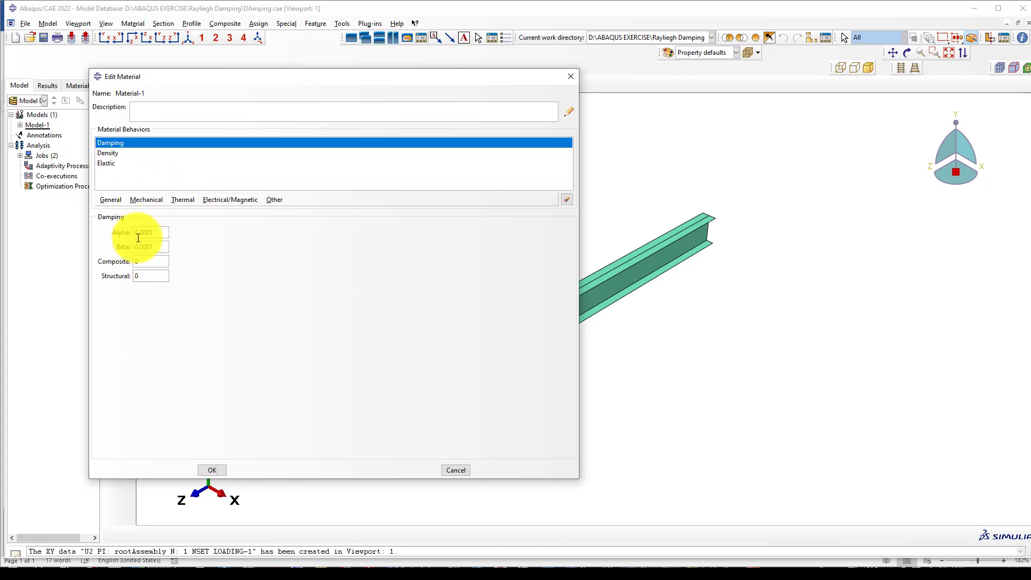
{"action": "left_click_drag", "start_coordinate": [166, 232], "coordinate": [133, 249]}
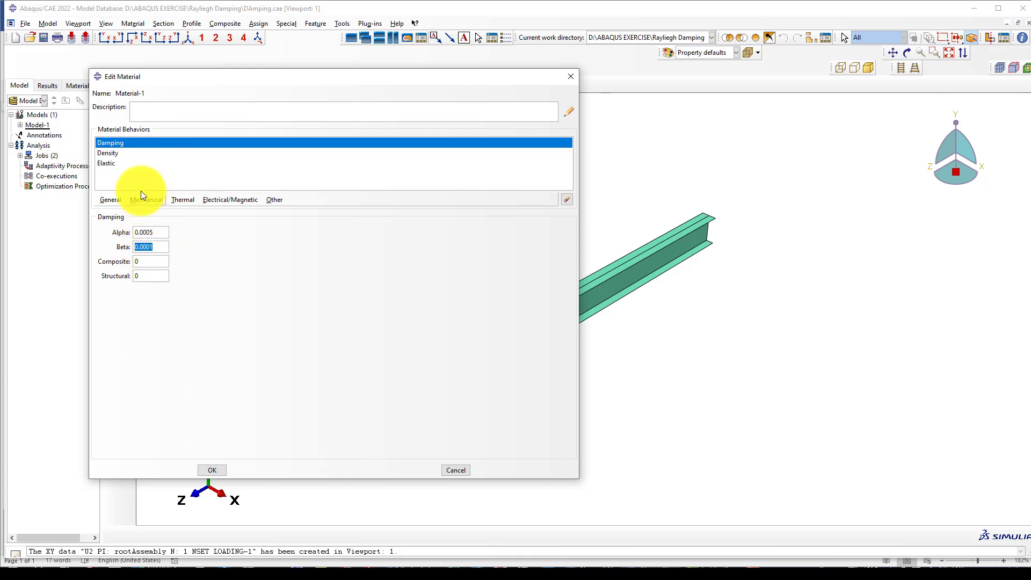
Review Material-1's elastic and density definitions, leaving the material and its manager unchanged.
{"action": "left_click", "coordinate": [102, 163]}
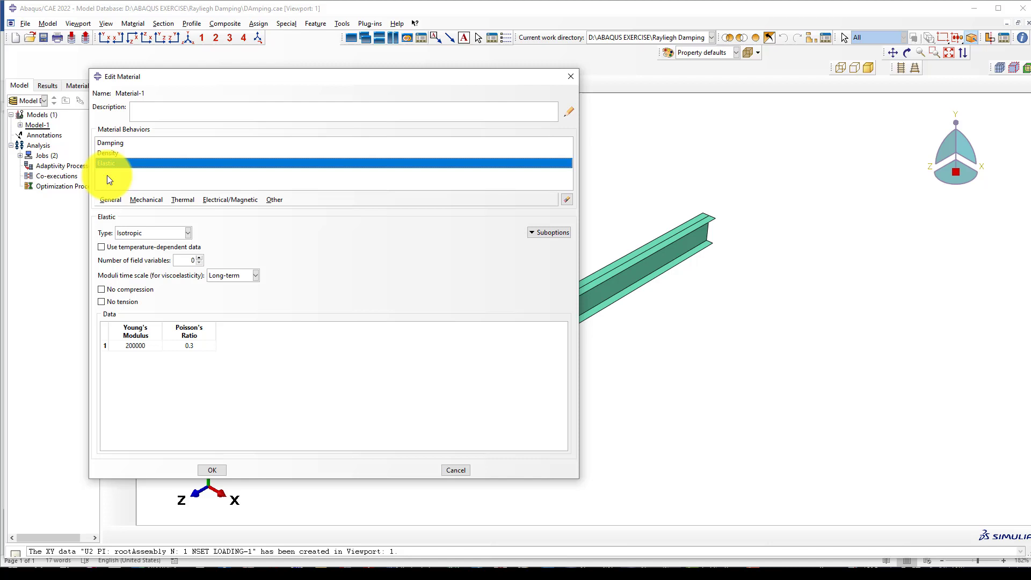
{"action": "left_click", "coordinate": [108, 154]}
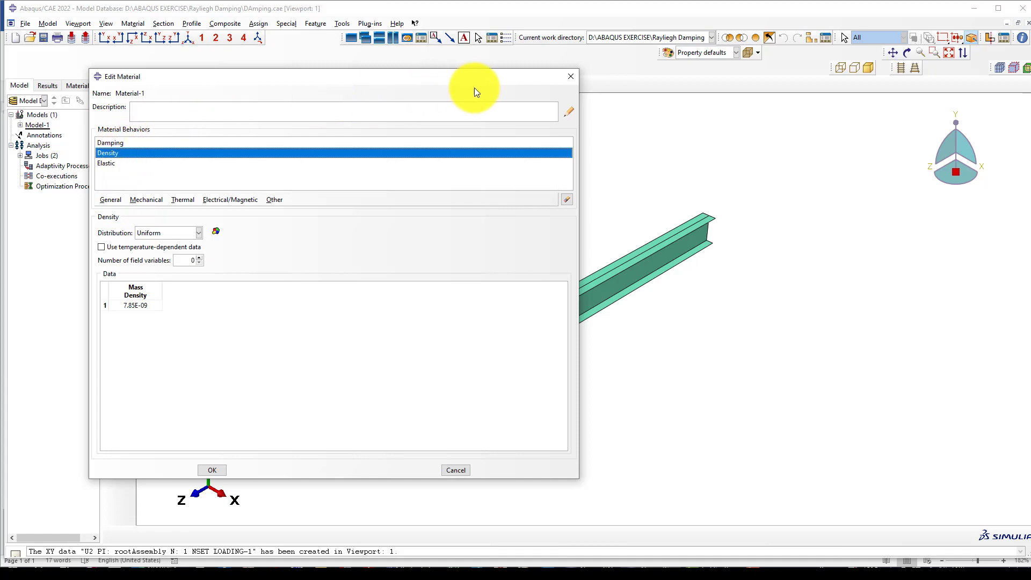
{"action": "left_click", "coordinate": [570, 78]}
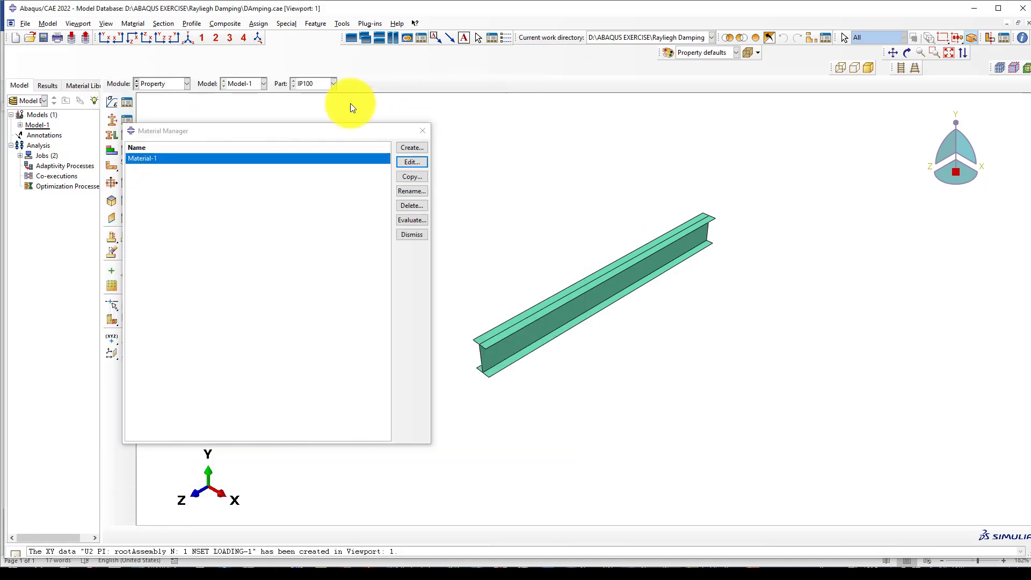
{"action": "left_click", "coordinate": [423, 132]}
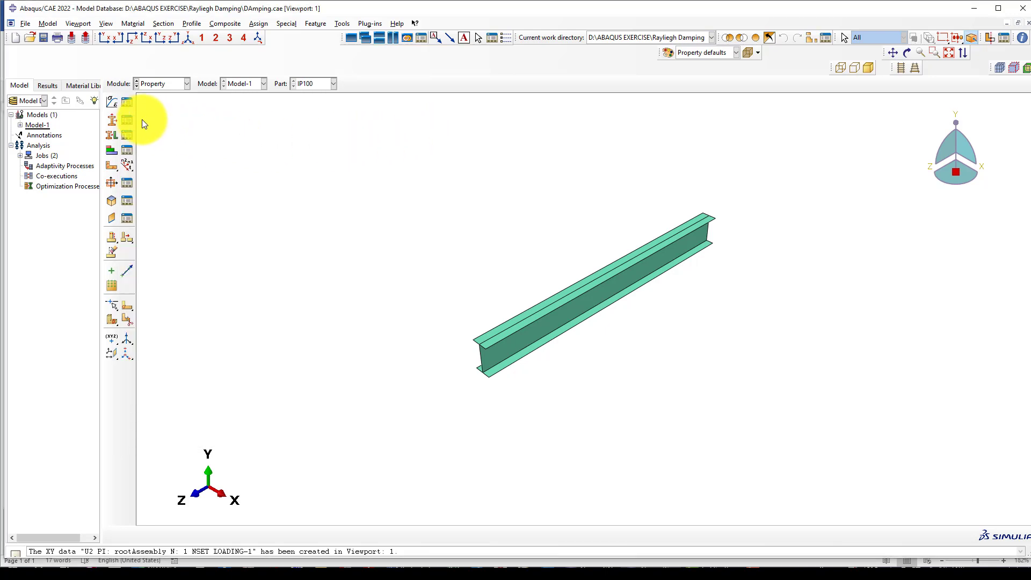
Inspect the shell thickness and material definitions of the Flange and Web sections.
{"action": "left_click", "coordinate": [127, 121]}
{"action": "left_click", "coordinate": [261, 203]}
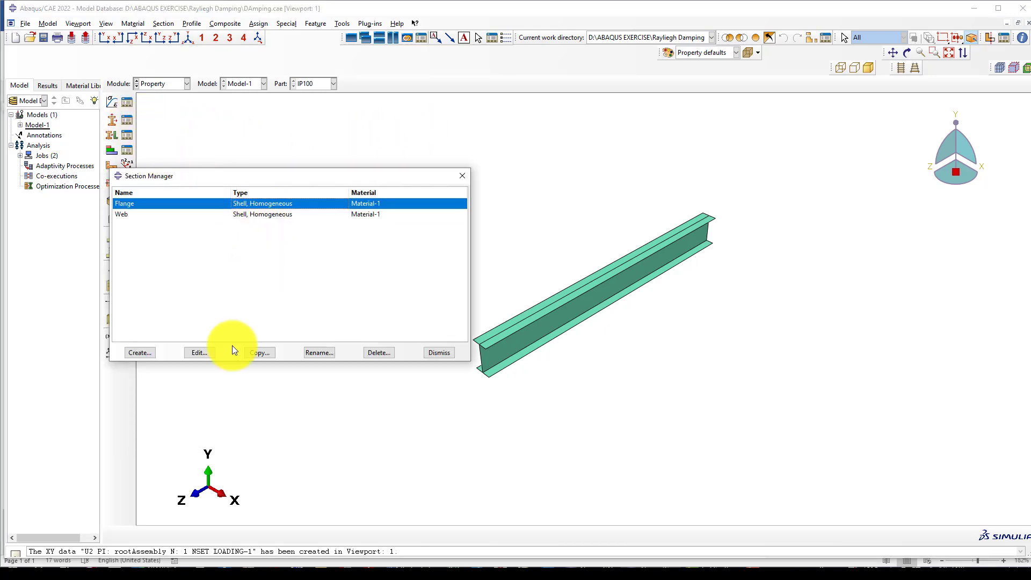
{"action": "left_click", "coordinate": [204, 355]}
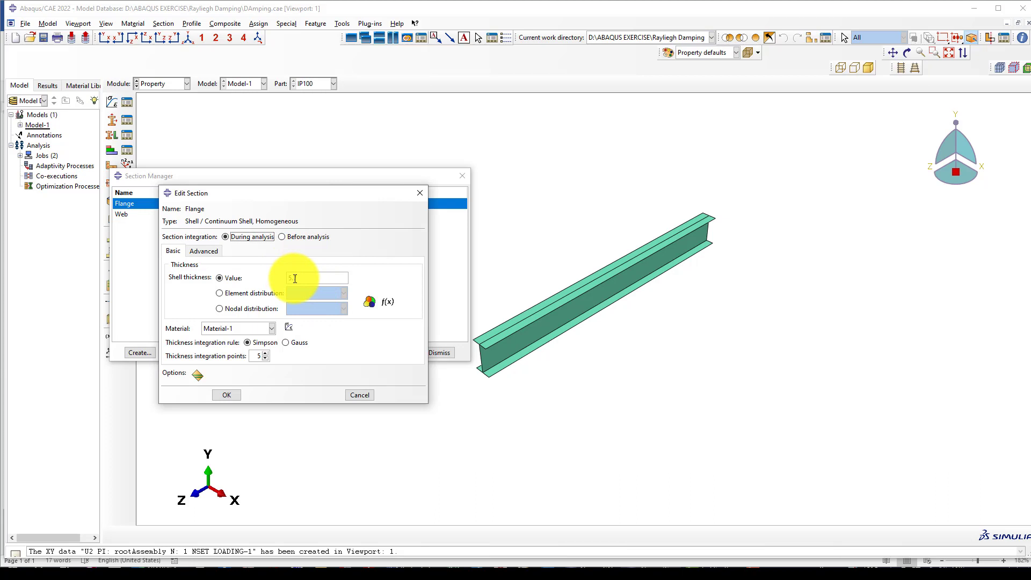
{"action": "left_click", "coordinate": [230, 395]}
{"action": "left_click", "coordinate": [180, 215]}
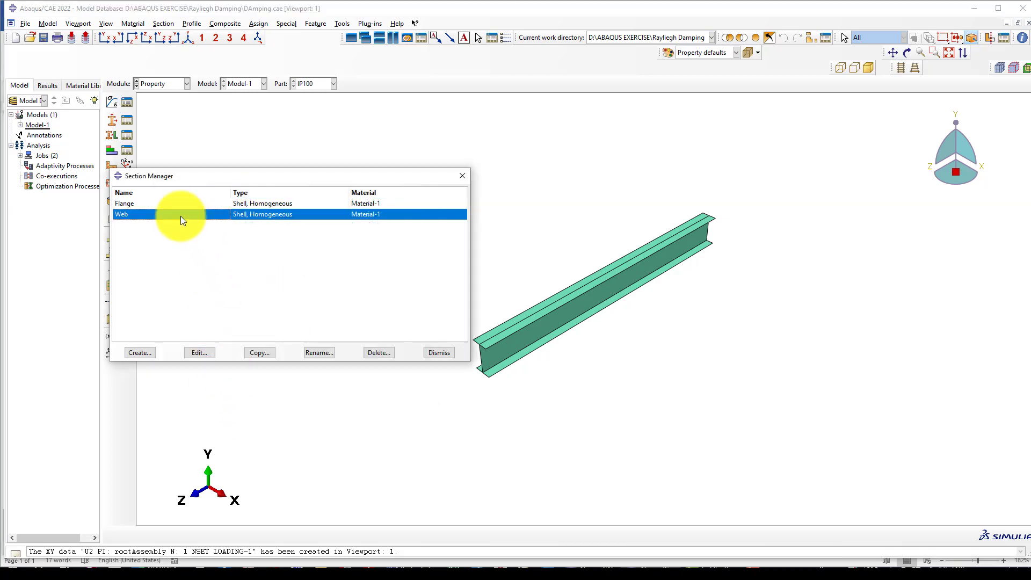
{"action": "left_click", "coordinate": [200, 353]}
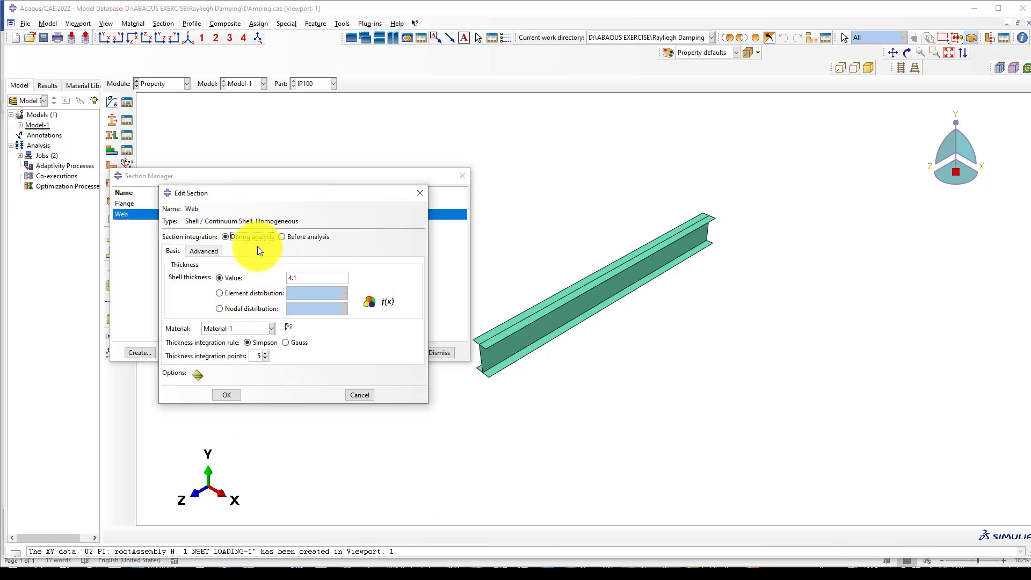
{"action": "left_click", "coordinate": [228, 396]}
{"action": "left_click", "coordinate": [438, 352]}
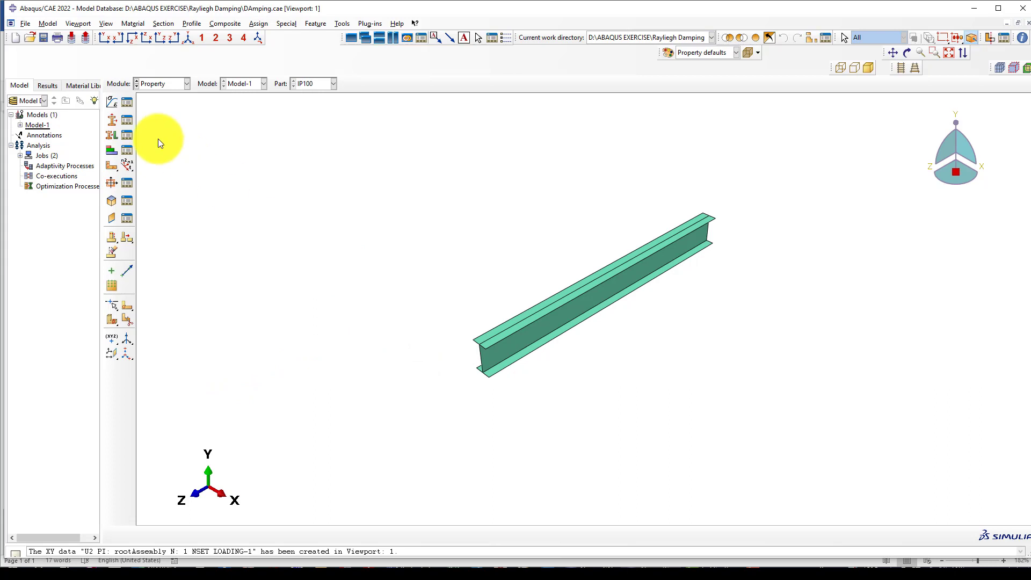
Inspect the Web and Flange section assignments to check which beam faces each one covers.
{"action": "left_click", "coordinate": [125, 135]}
{"action": "left_click", "coordinate": [297, 168]}
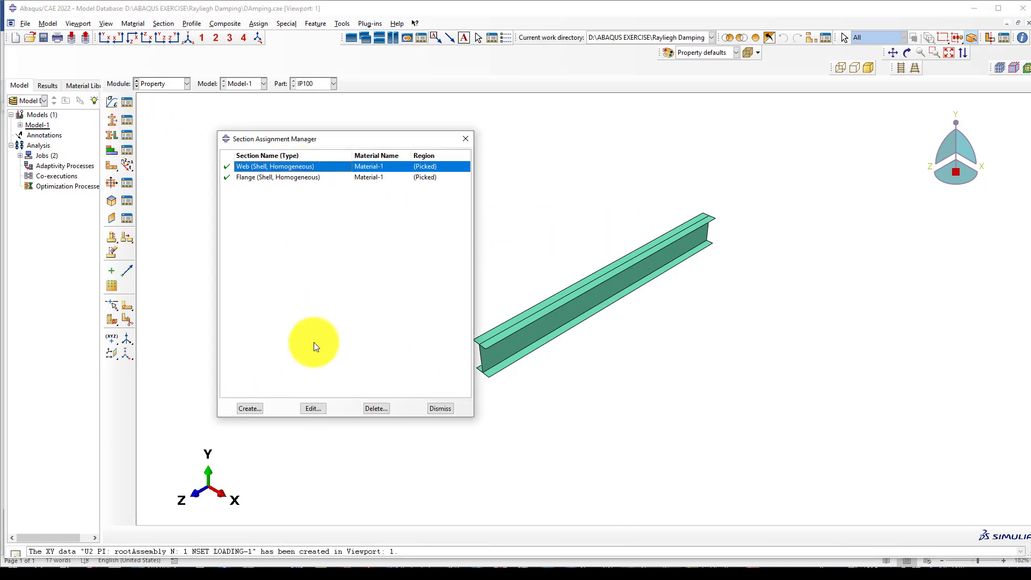
{"action": "left_click", "coordinate": [314, 408]}
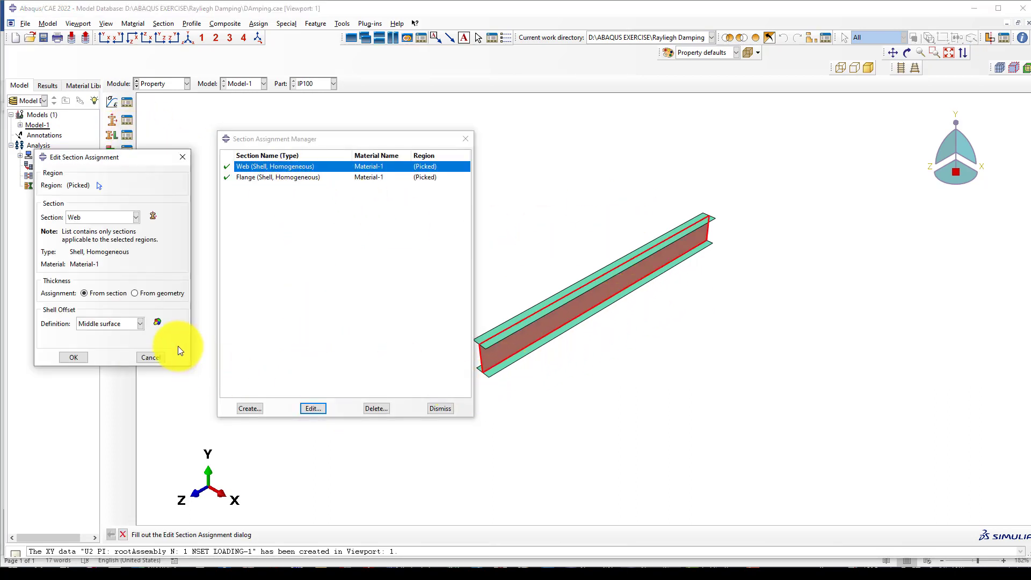
{"action": "left_click", "coordinate": [167, 352]}
{"action": "left_click", "coordinate": [304, 178]}
{"action": "left_click", "coordinate": [316, 408]}
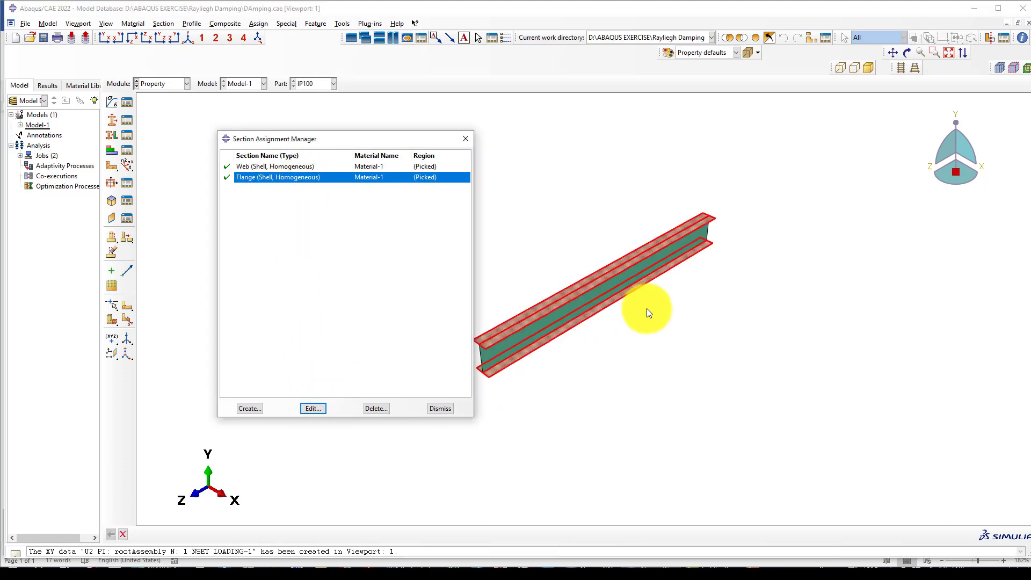
{"action": "left_click", "coordinate": [149, 358]}
{"action": "left_click", "coordinate": [440, 408]}
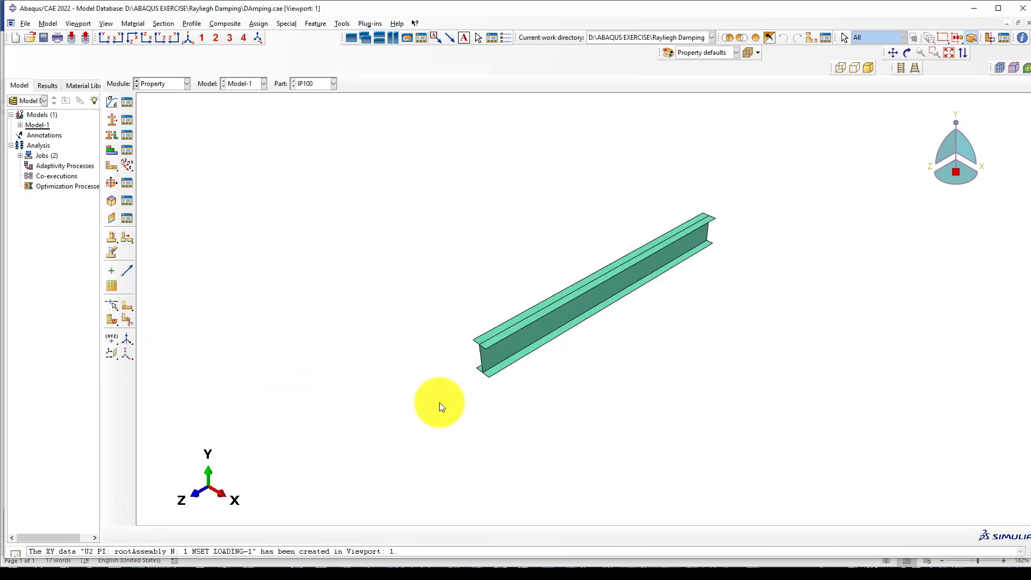
Switch to the Assembly module and examine the beam instance, its RP-1 reference point and the reference point command.
{"action": "left_click", "coordinate": [154, 81]}
{"action": "left_click", "coordinate": [150, 105]}
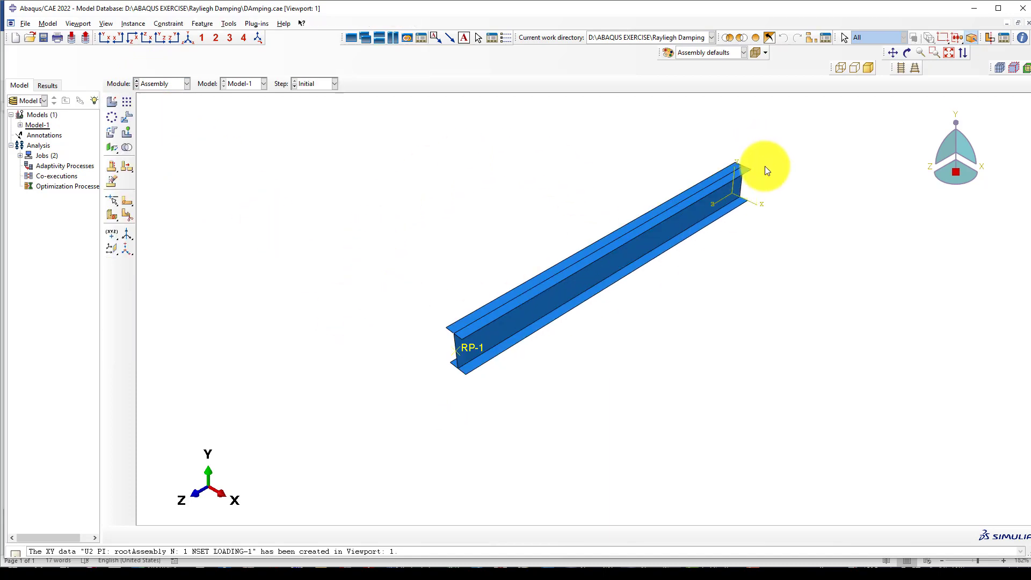
{"action": "scroll", "coordinate": [740, 195], "scroll_direction": "down", "scroll_amount": 1}
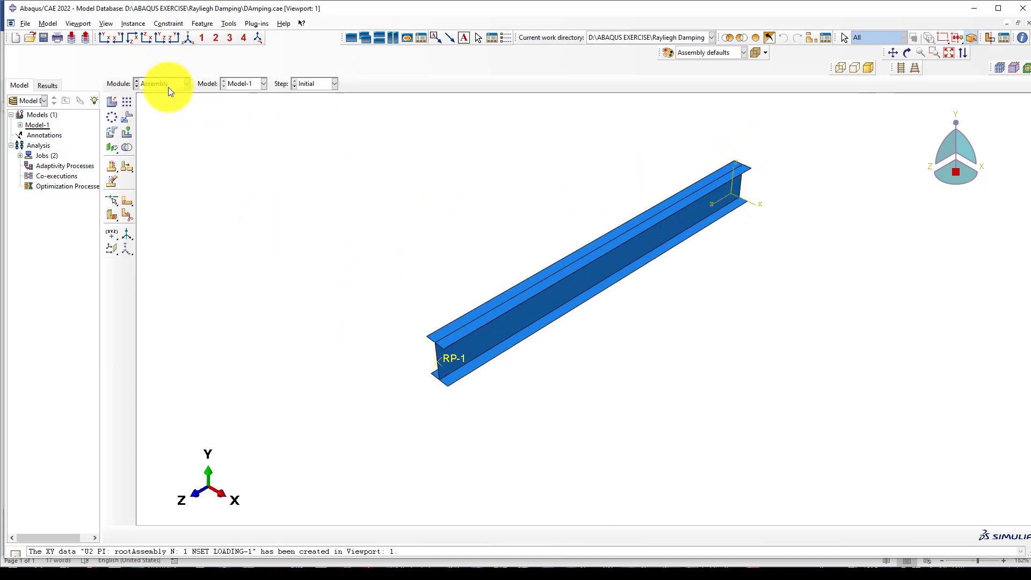
{"action": "left_click", "coordinate": [234, 25]}
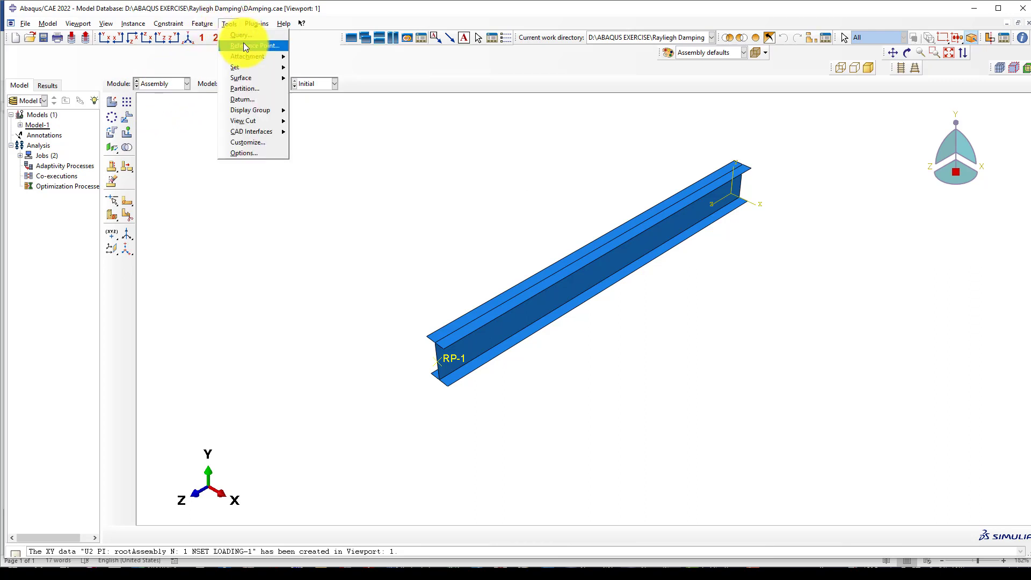
{"action": "left_click", "coordinate": [442, 362]}
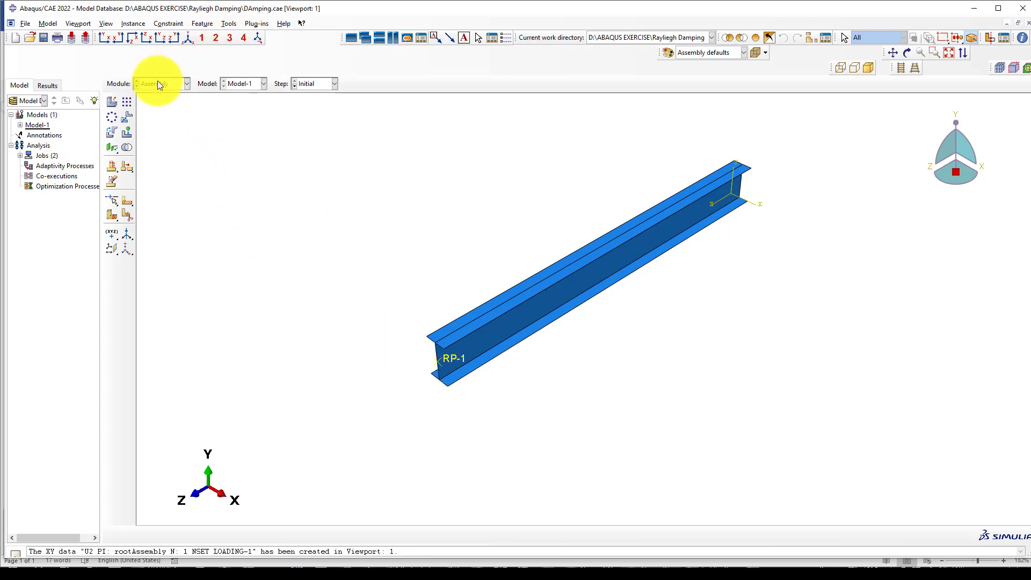
Open the existing loading set for editing and accept reference point RP-1 as its geometry.
{"action": "left_click", "coordinate": [229, 24]}
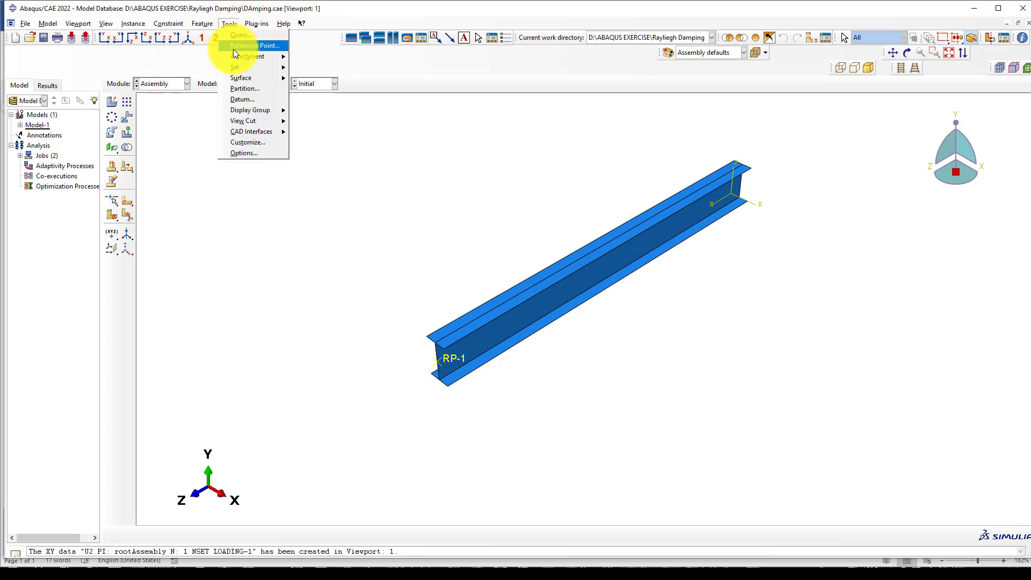
{"action": "mouse_move", "coordinate": [241, 67]}
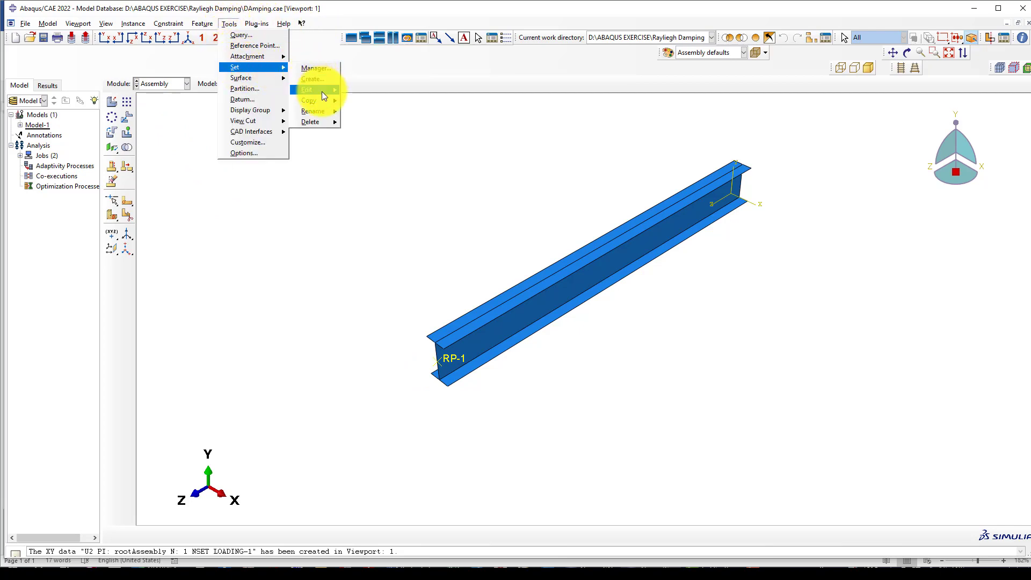
{"action": "mouse_move", "coordinate": [324, 92]}
{"action": "left_click", "coordinate": [361, 90]}
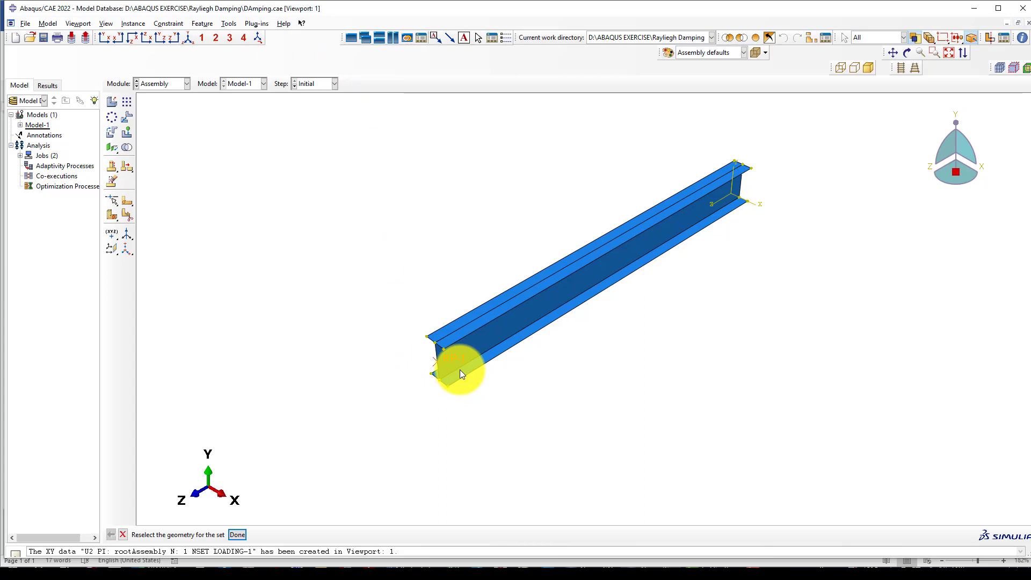
{"action": "scroll", "coordinate": [460, 369], "scroll_direction": "up", "scroll_amount": 2}
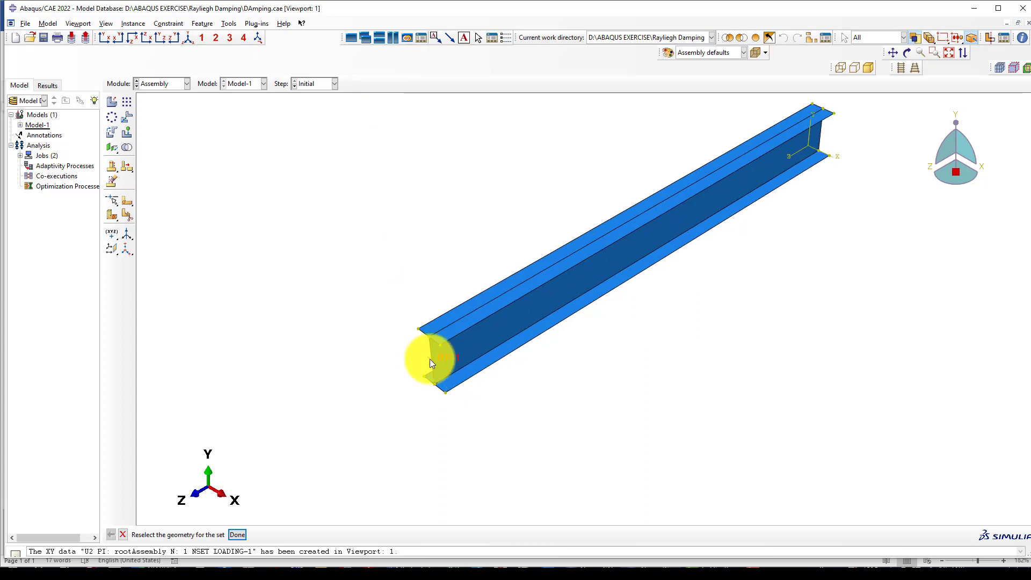
{"action": "middle_click", "coordinate": [395, 314]}
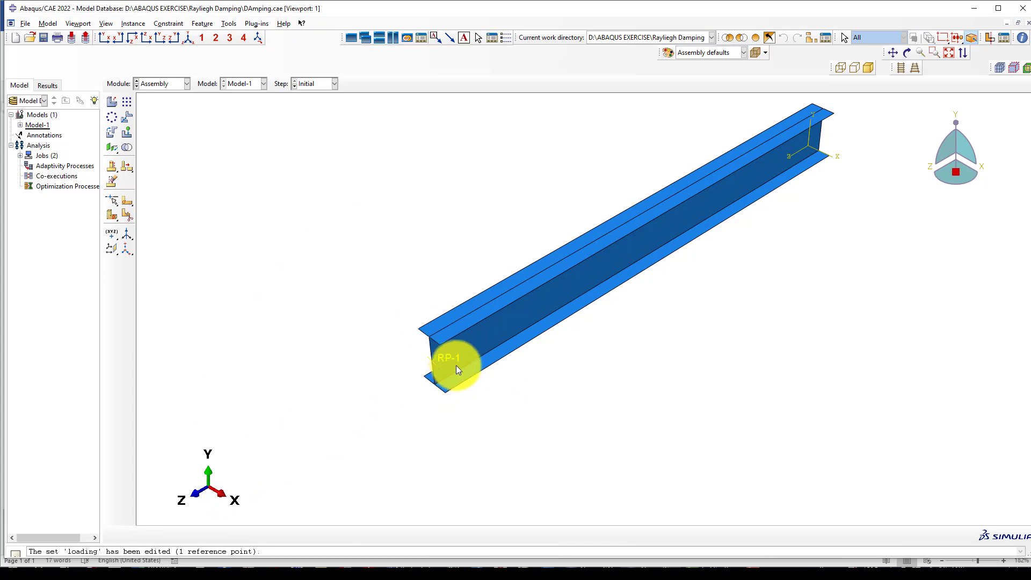
Switch to the Step module and examine the beam from its free end to its far end.
{"action": "left_click", "coordinate": [149, 85]}
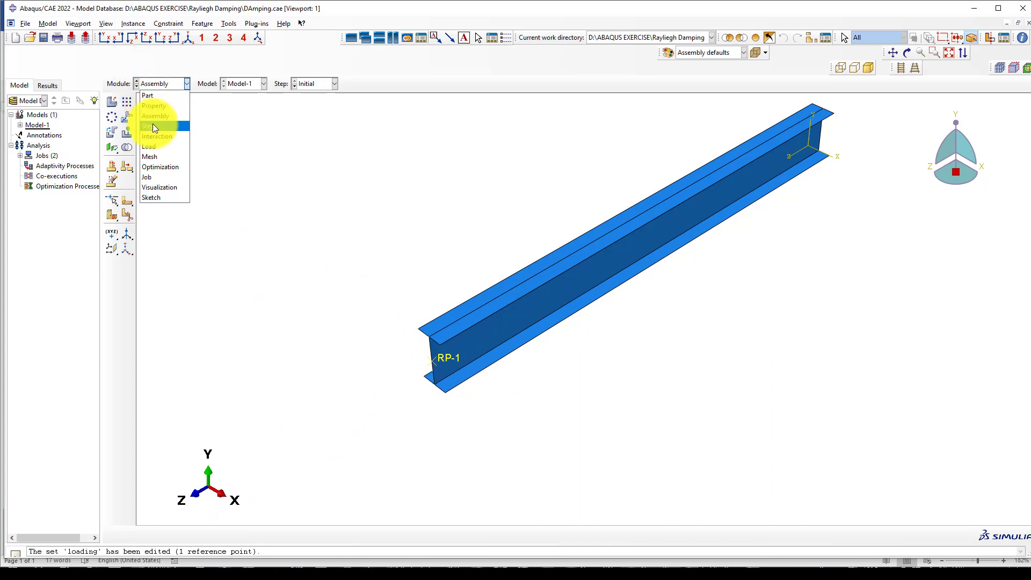
{"action": "left_click", "coordinate": [153, 123]}
{"action": "scroll", "coordinate": [340, 252], "scroll_direction": "up", "scroll_amount": 1}
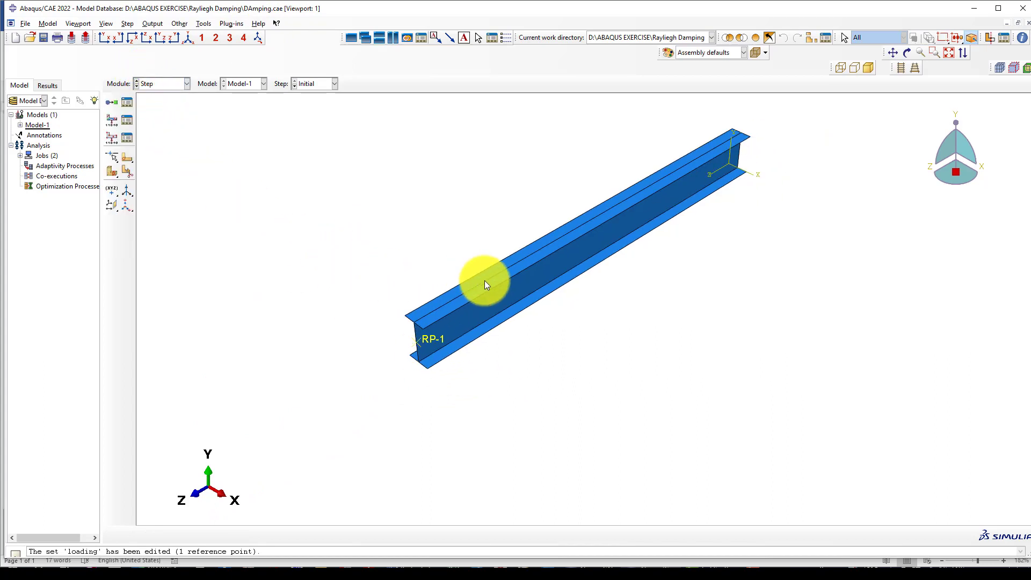
{"action": "scroll", "coordinate": [540, 206], "scroll_direction": "down", "scroll_amount": 2}
{"action": "scroll", "coordinate": [504, 253], "scroll_direction": "up", "scroll_amount": 1}
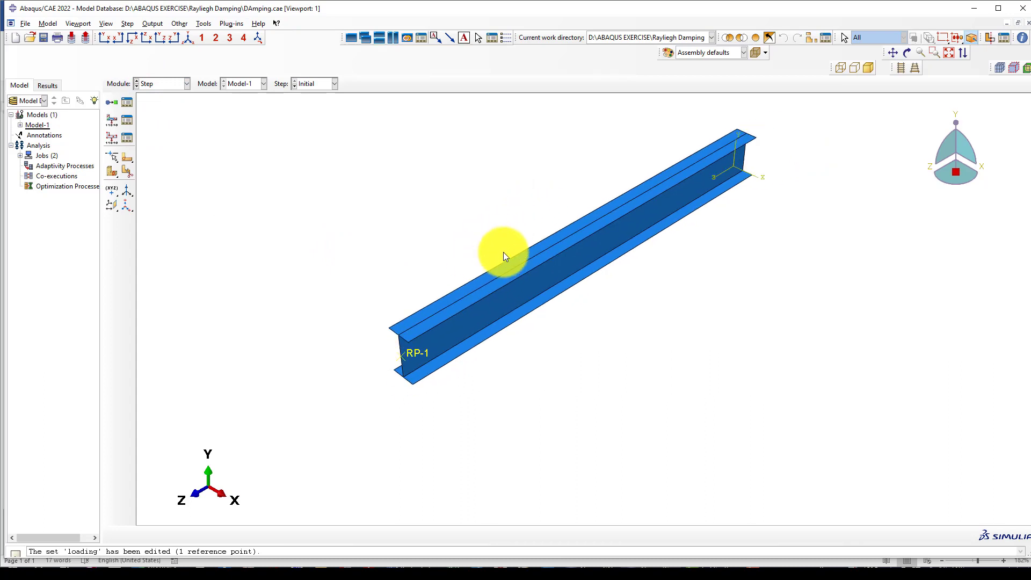
{"action": "scroll", "coordinate": [532, 257], "scroll_direction": "down", "scroll_amount": 1}
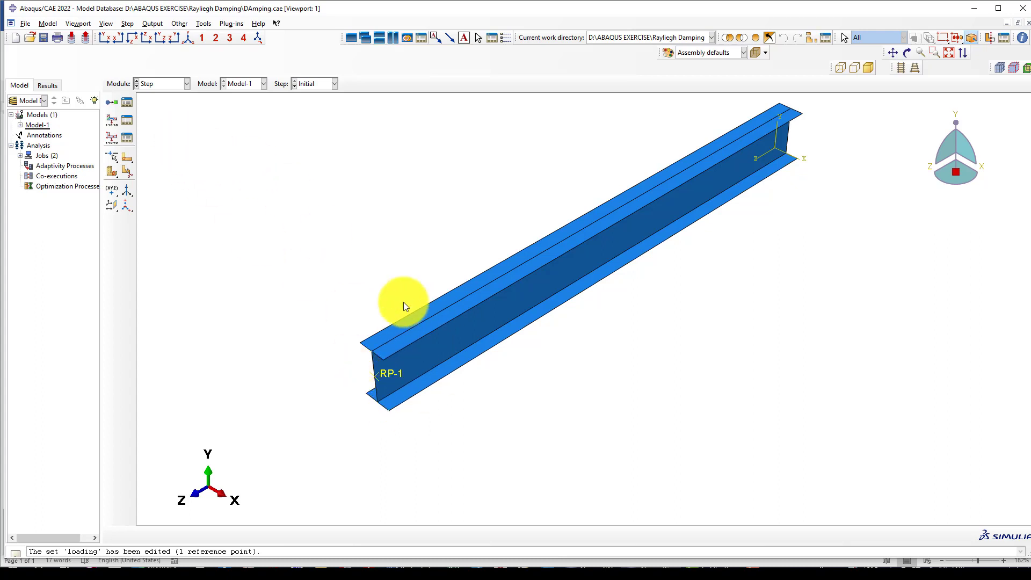
Inspect the time period and incrementation settings of the Static, General step Step-1.
{"action": "left_click", "coordinate": [127, 104]}
{"action": "left_click", "coordinate": [266, 198]}
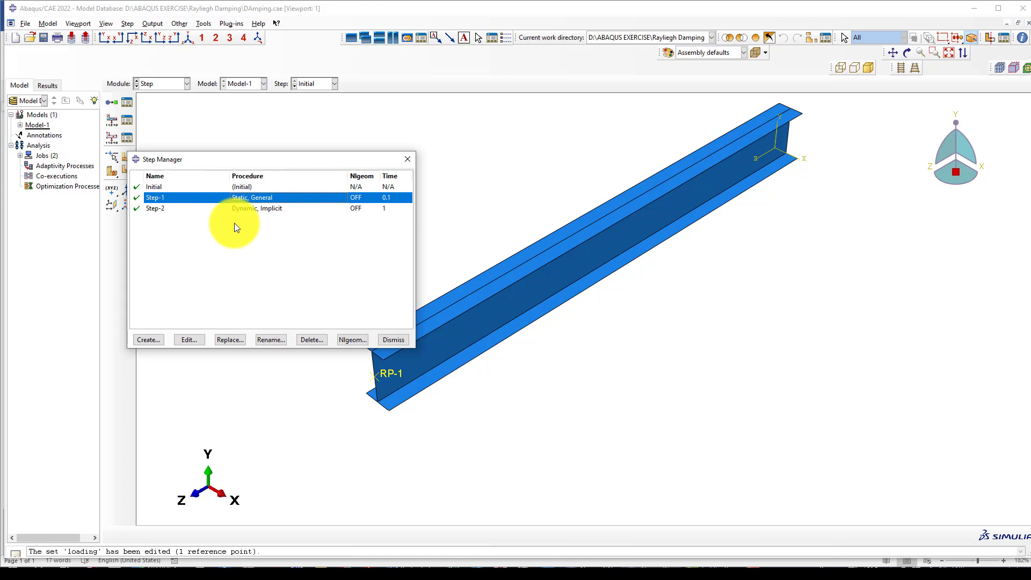
{"action": "left_click", "coordinate": [195, 340]}
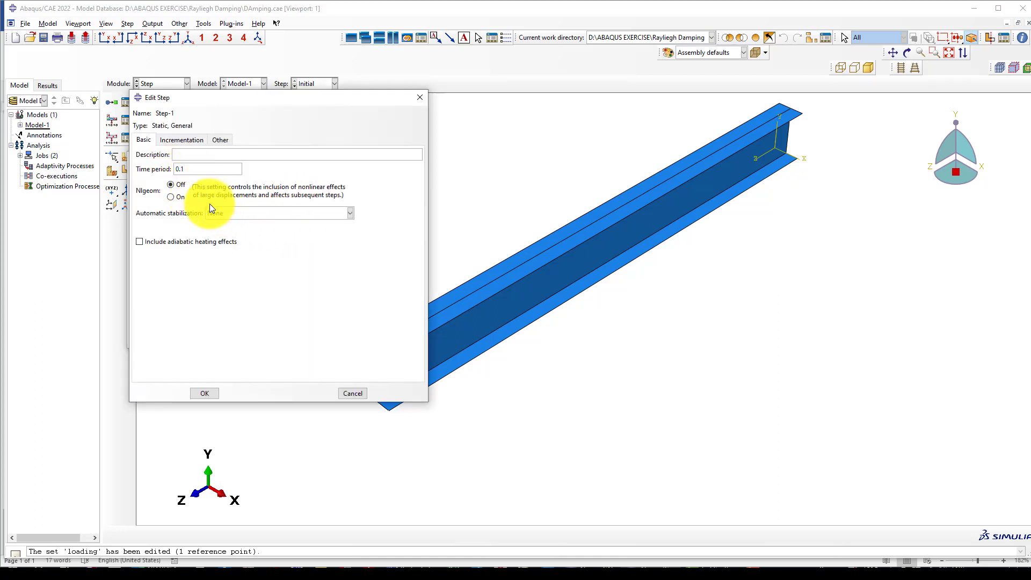
{"action": "left_click", "coordinate": [175, 141]}
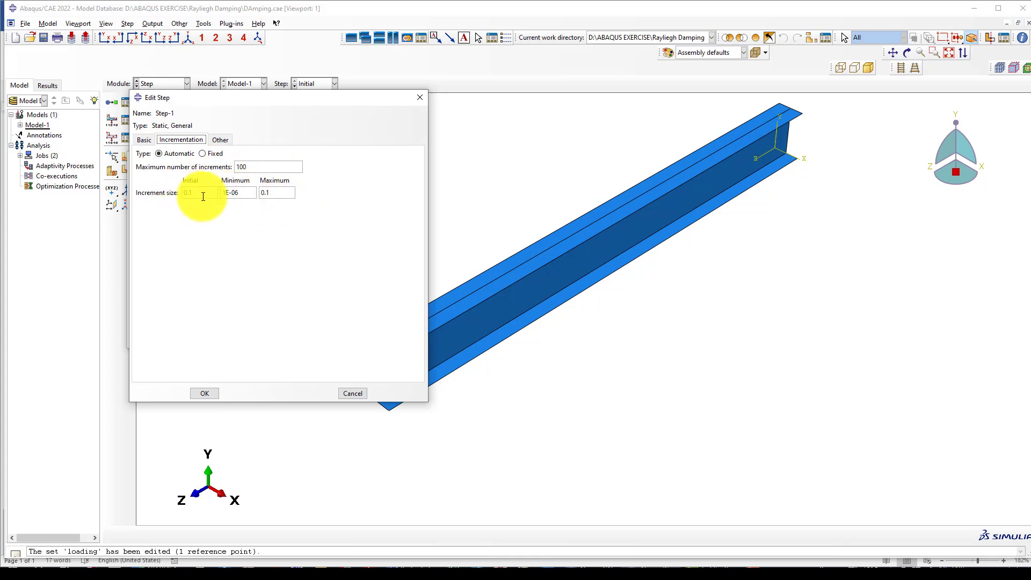
{"action": "left_click", "coordinate": [212, 393]}
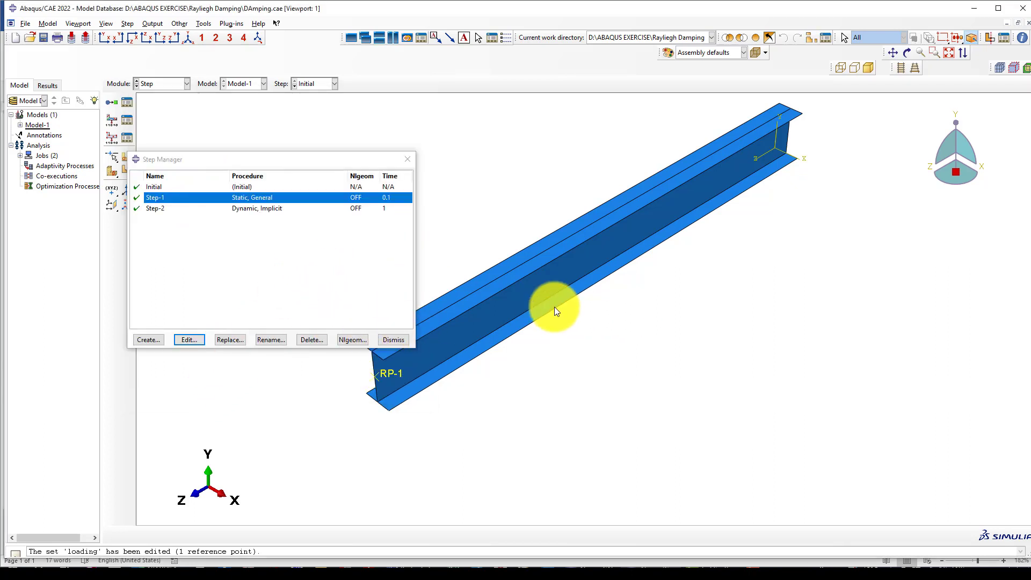
Inspect the basic and incrementation settings of the Dynamic, Implicit step Step-2 and close the step manager.
{"action": "scroll", "coordinate": [395, 360], "scroll_direction": "down", "scroll_amount": 1}
{"action": "scroll", "coordinate": [418, 352], "scroll_direction": "up", "scroll_amount": 1}
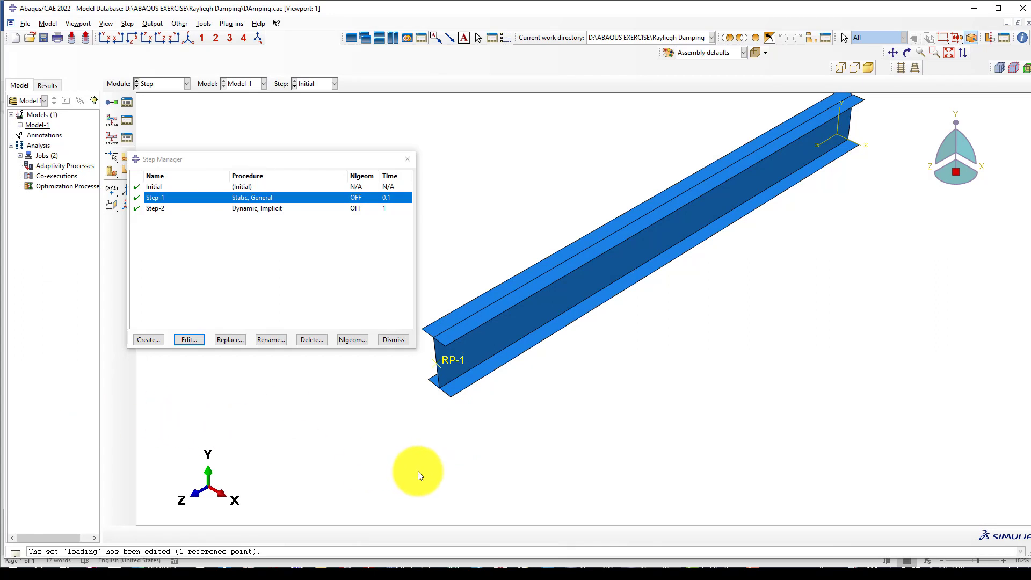
{"action": "left_click", "coordinate": [344, 208]}
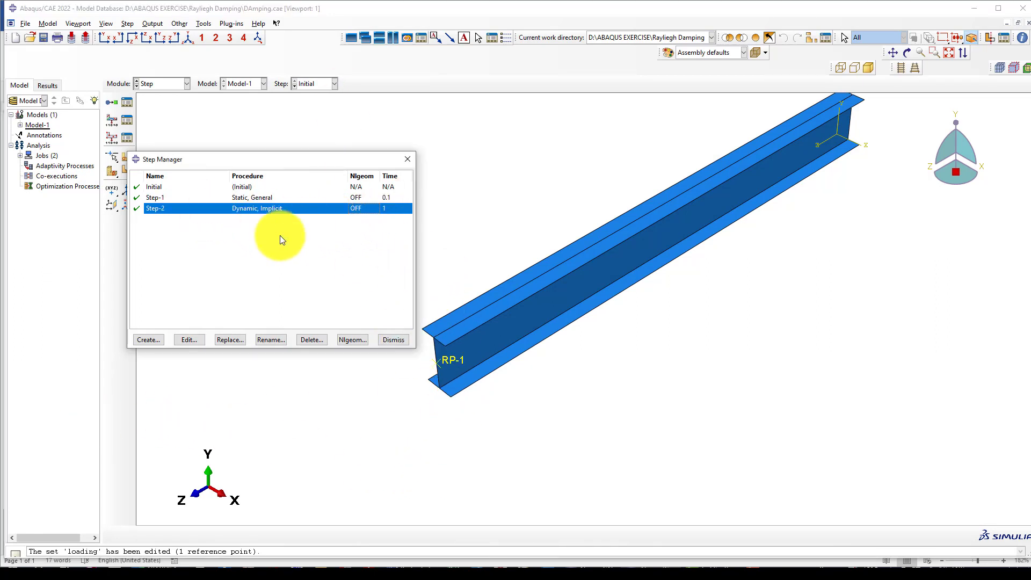
{"action": "left_click", "coordinate": [189, 340]}
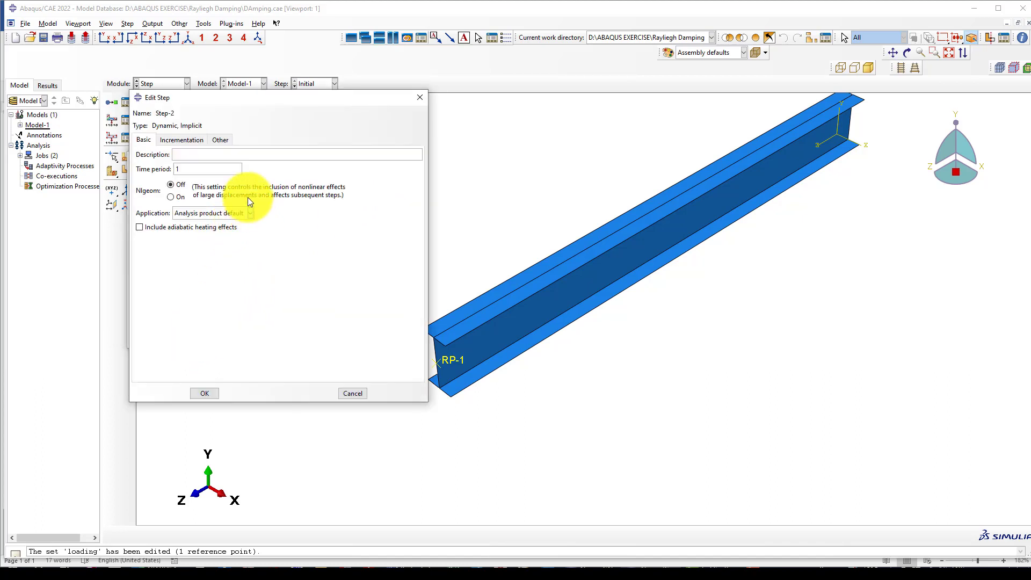
{"action": "left_click", "coordinate": [419, 97]}
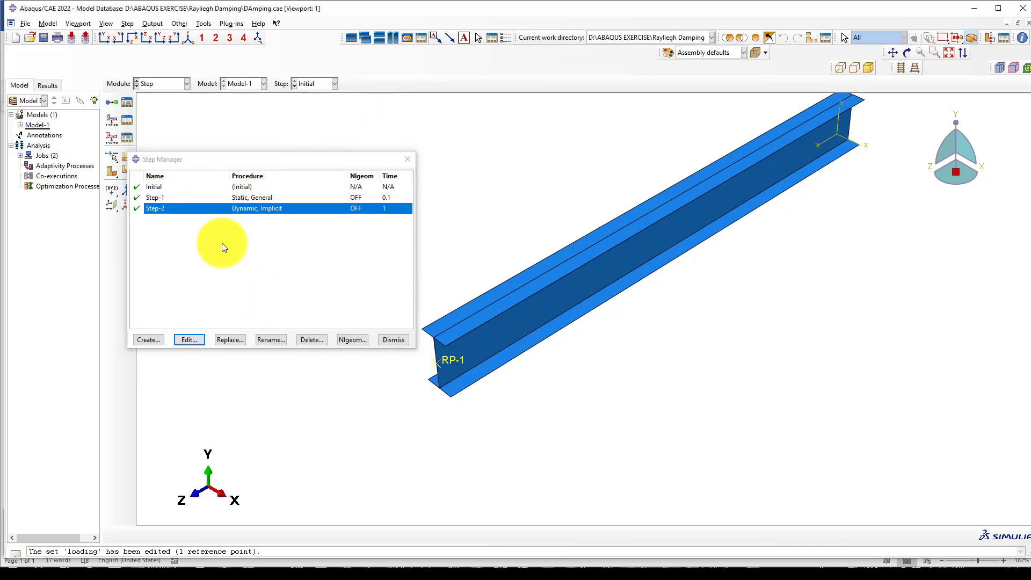
{"action": "left_click", "coordinate": [191, 341]}
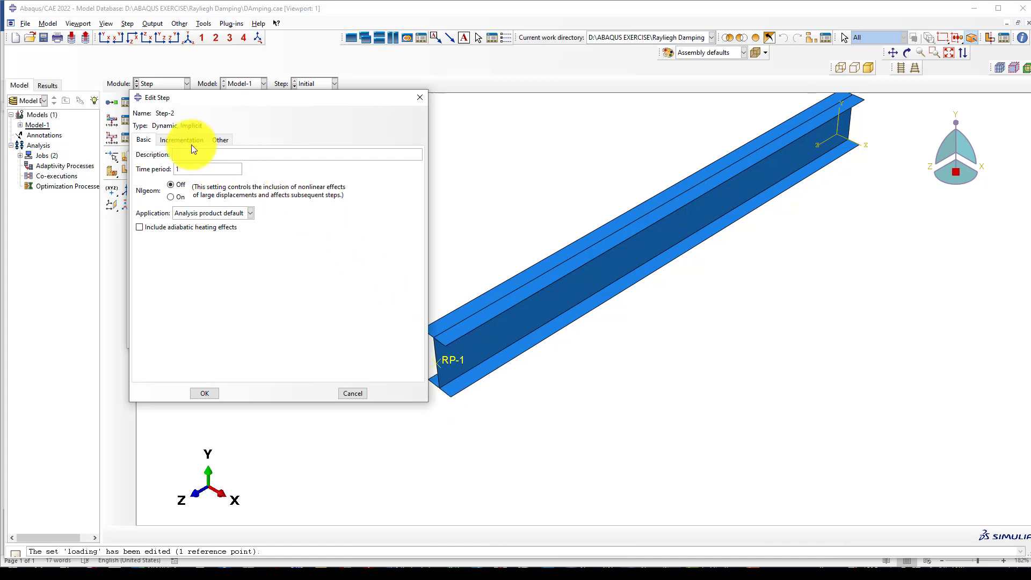
{"action": "left_click", "coordinate": [178, 141]}
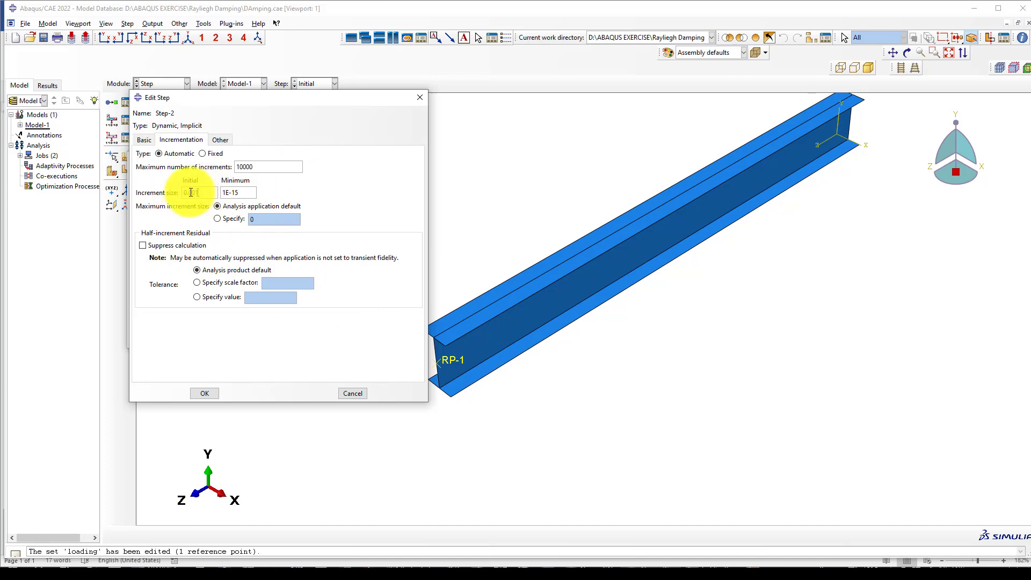
{"action": "left_click", "coordinate": [204, 392]}
{"action": "left_click", "coordinate": [393, 339]}
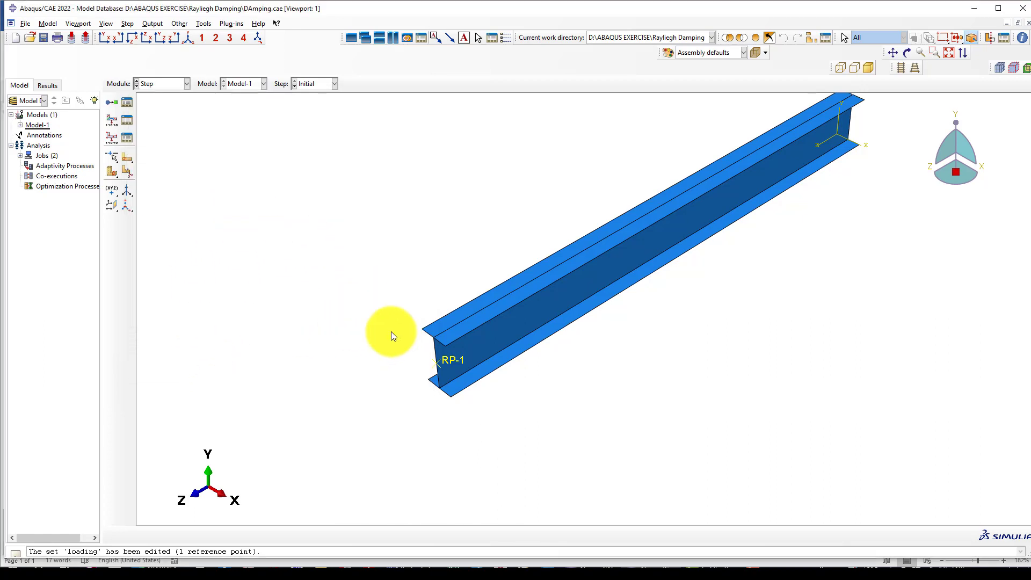
Review the field output requests and the history output requests, and examine the beam's free end at RP-1.
{"action": "left_click", "coordinate": [128, 121]}
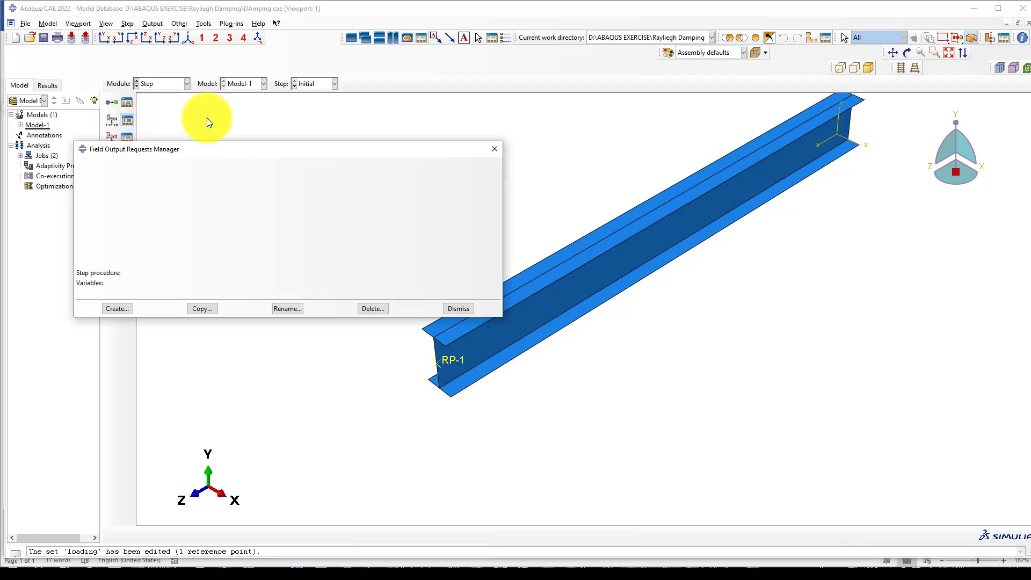
{"action": "left_click", "coordinate": [442, 309]}
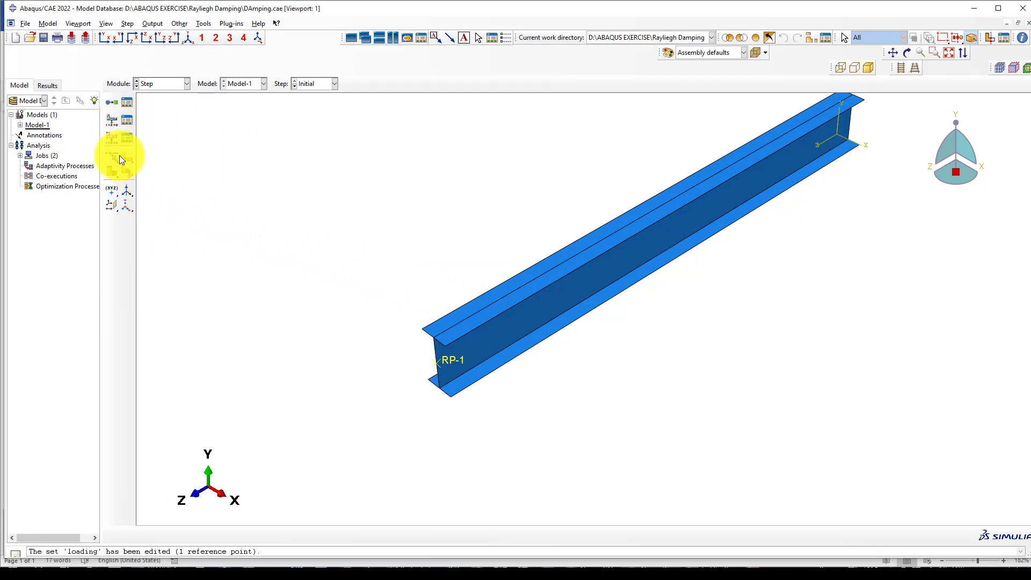
{"action": "left_click", "coordinate": [125, 139]}
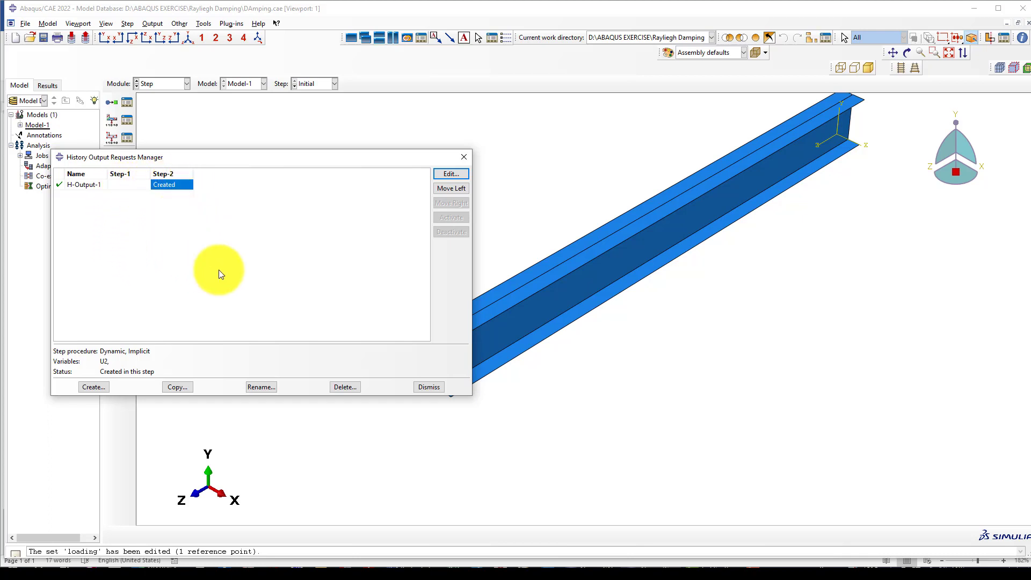
{"action": "scroll", "coordinate": [682, 201], "scroll_direction": "down", "scroll_amount": 3}
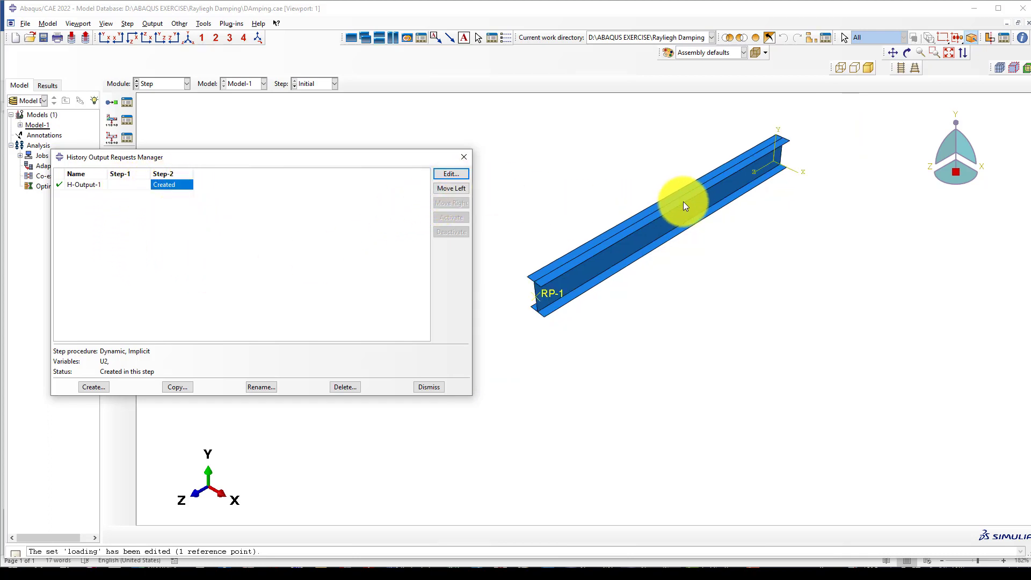
{"action": "scroll", "coordinate": [569, 274], "scroll_direction": "down", "scroll_amount": 1}
{"action": "scroll", "coordinate": [563, 270], "scroll_direction": "up", "scroll_amount": 4}
{"action": "scroll", "coordinate": [560, 288], "scroll_direction": "up", "scroll_amount": 2}
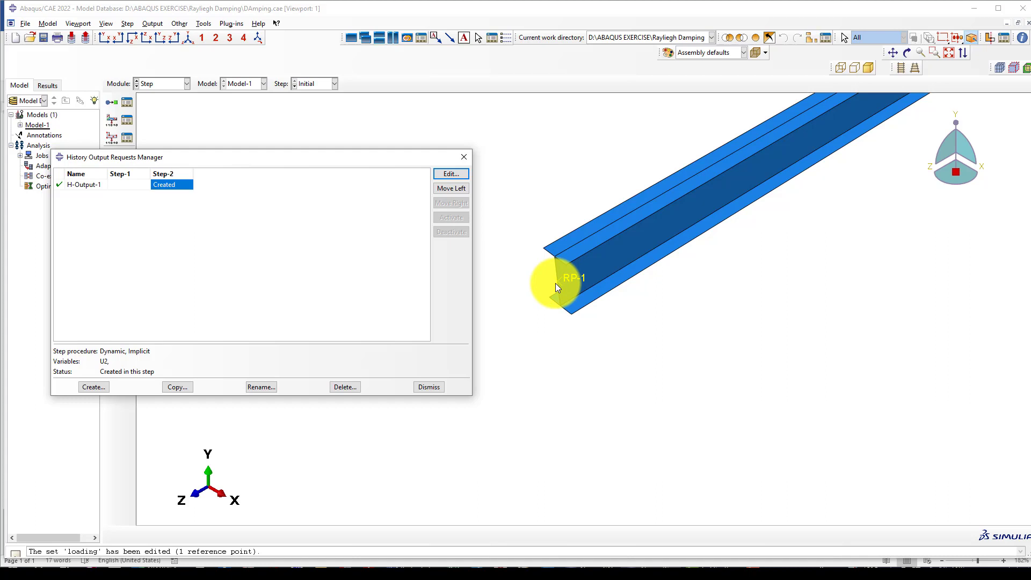
Set the output frequency of history request H-Output-1 on the loading set to every 0.001 units of time.
{"action": "double_click", "coordinate": [260, 212]}
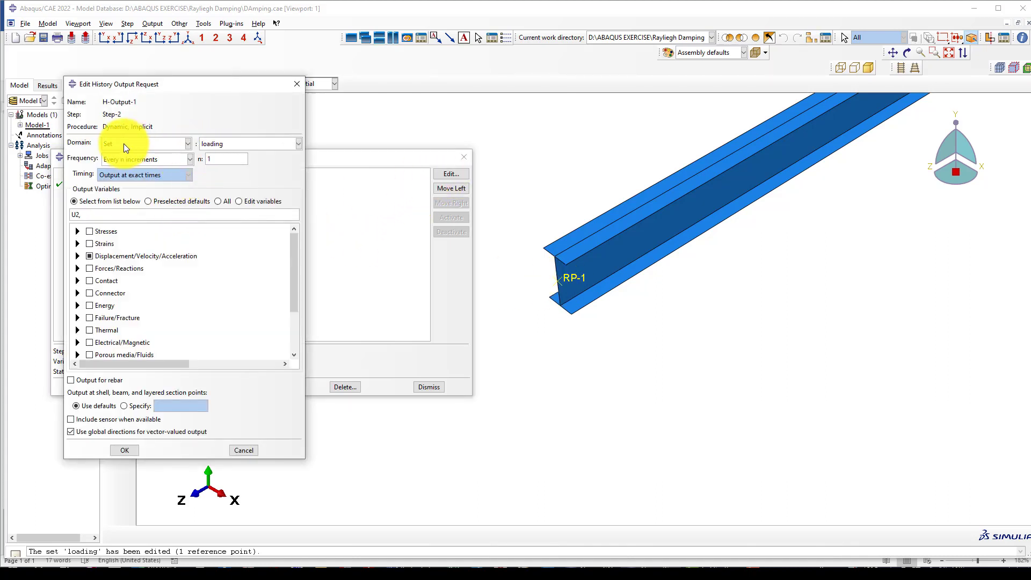
{"action": "left_click", "coordinate": [237, 143]}
{"action": "left_click", "coordinate": [237, 143]}
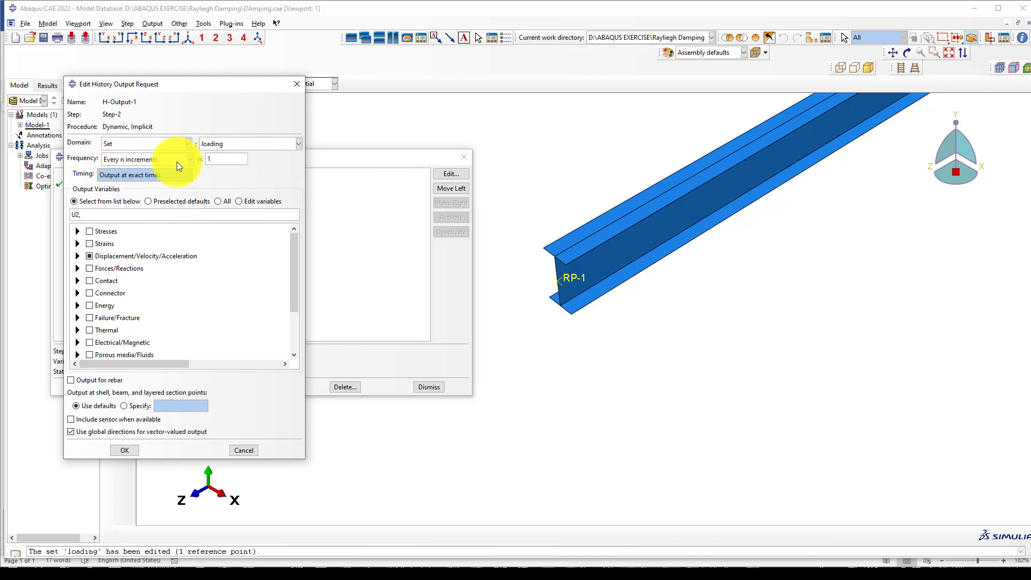
{"action": "left_click", "coordinate": [141, 162]}
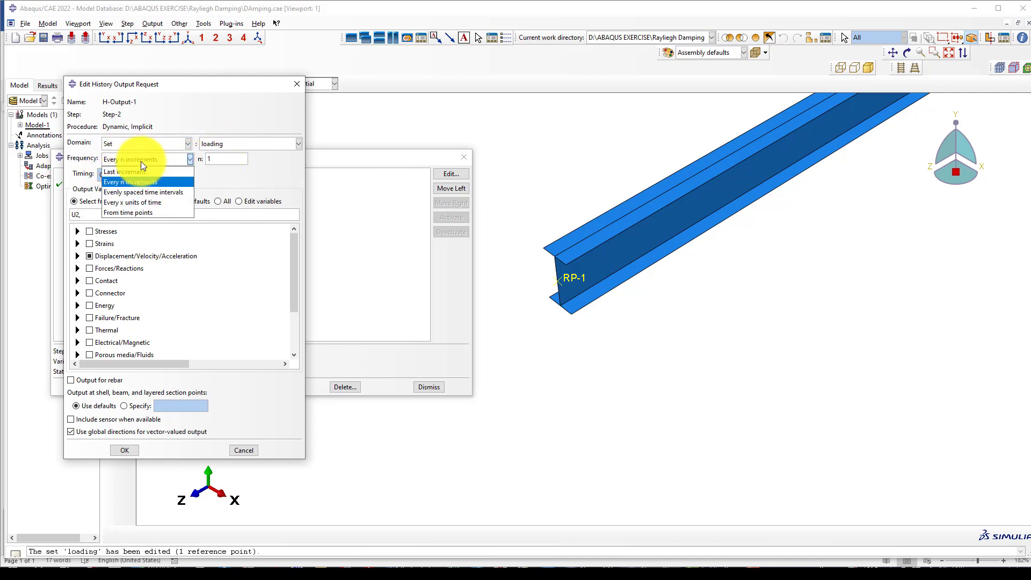
{"action": "left_click", "coordinate": [124, 203]}
{"action": "left_click", "coordinate": [219, 162]}
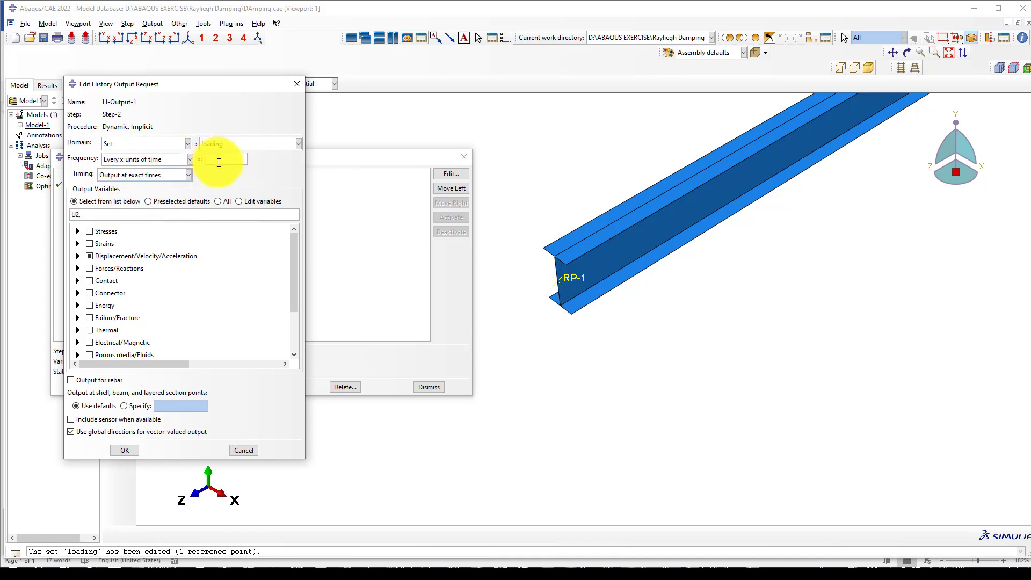
{"action": "type", "text": "0.001"}
{"action": "left_click_drag", "start_coordinate": [265, 87], "coordinate": [253, 136]}
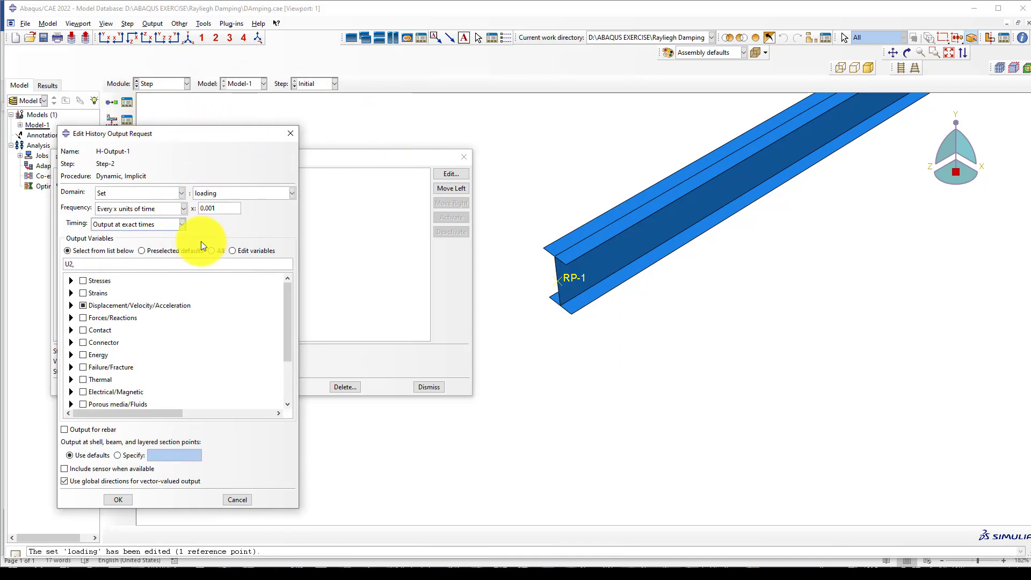
Expand the displacement output variables down to the U components and accept the edited history output request.
{"action": "left_click", "coordinate": [70, 305]}
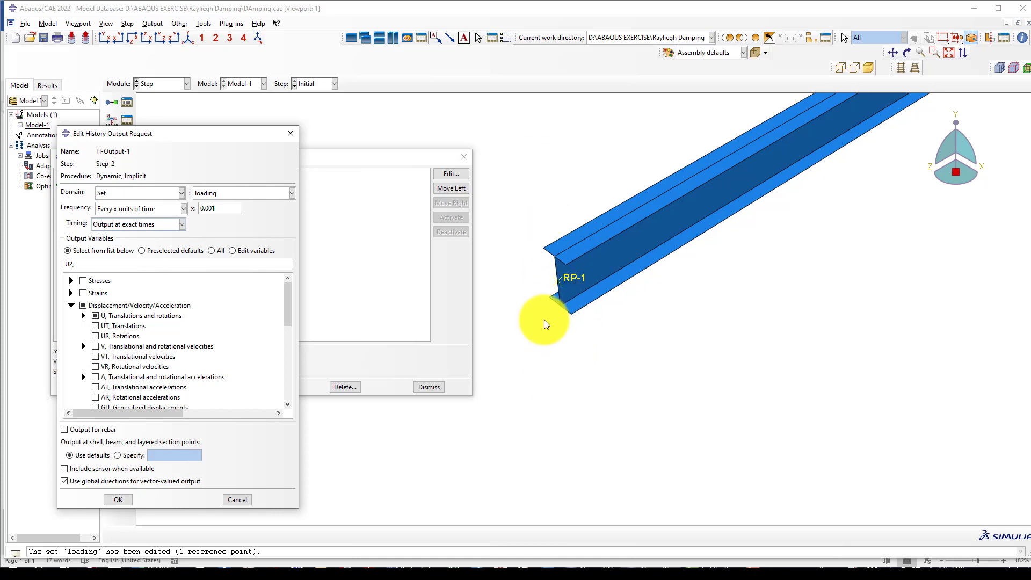
{"action": "left_click", "coordinate": [84, 317]}
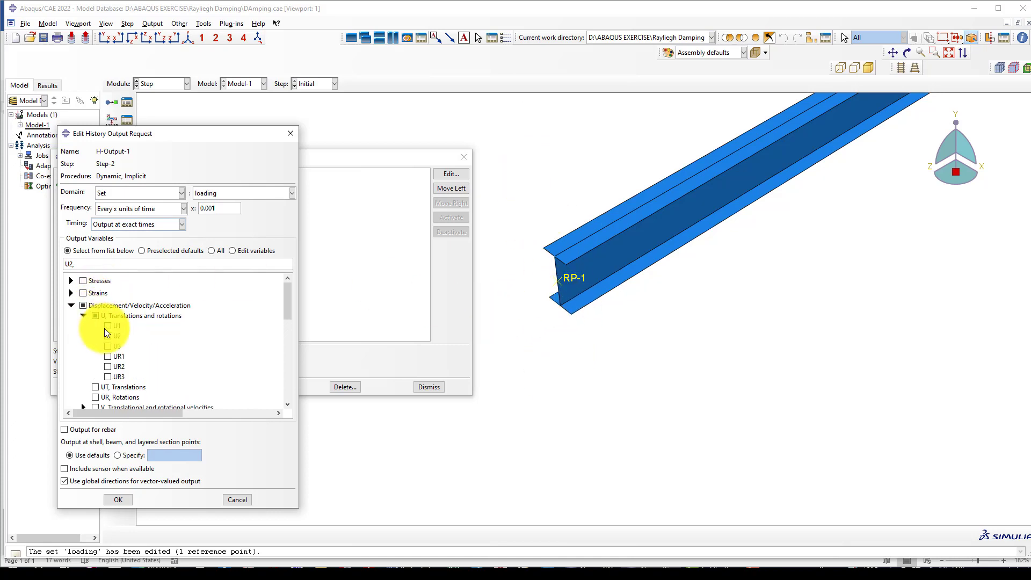
{"action": "left_click", "coordinate": [122, 499]}
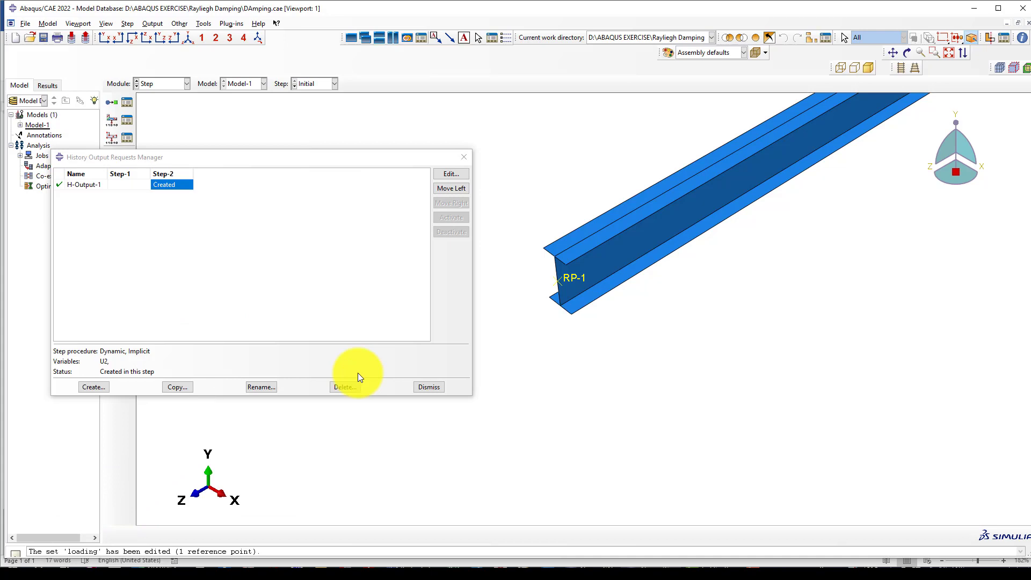
{"action": "left_click", "coordinate": [428, 387]}
Switch to the Interaction module and inspect the coupling constraint Constraint-1 between RP-1 and the beam's end surface.
{"action": "left_click", "coordinate": [165, 86]}
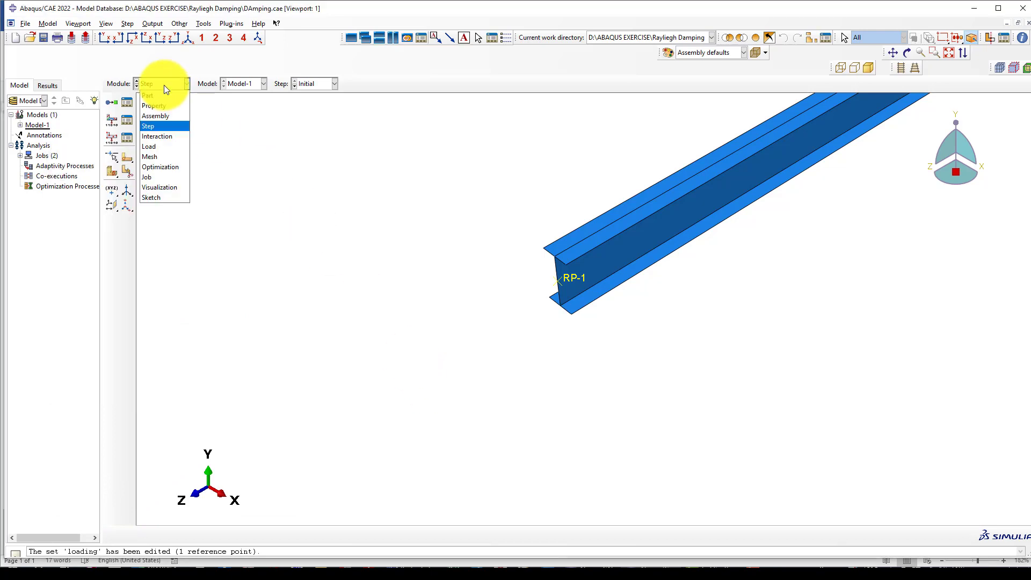
{"action": "left_click", "coordinate": [163, 137]}
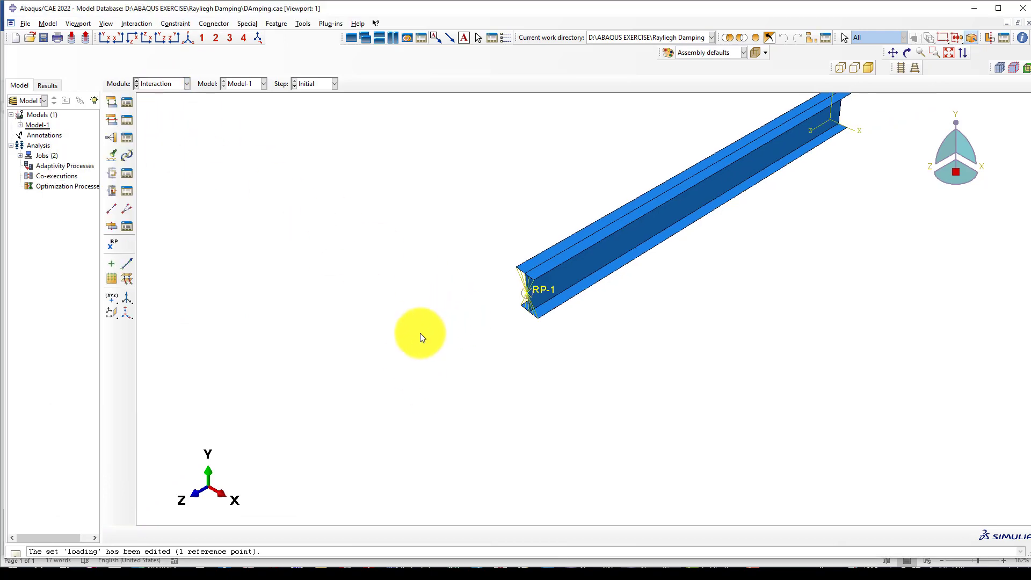
{"action": "scroll", "coordinate": [476, 333], "scroll_direction": "up", "scroll_amount": 5}
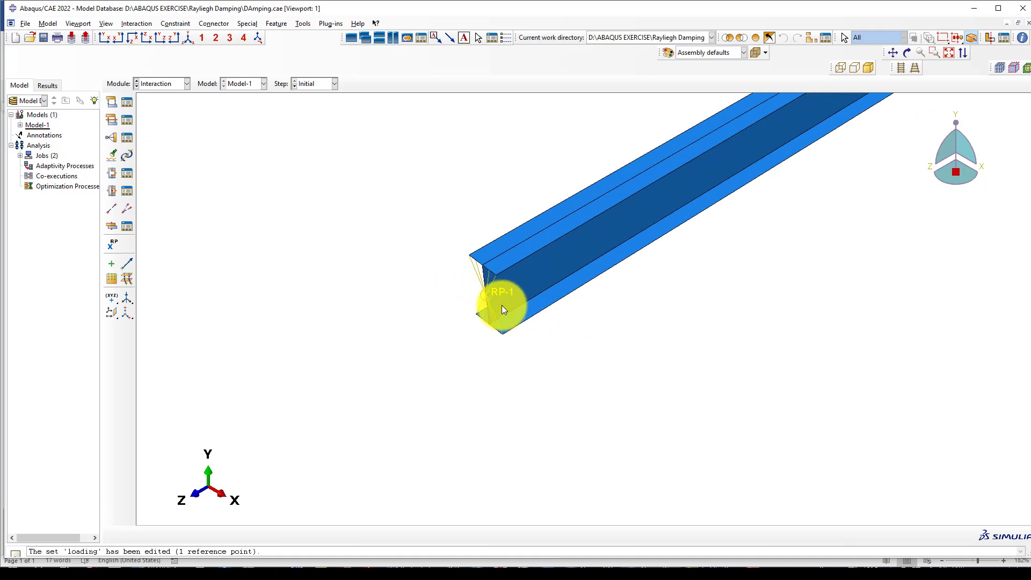
{"action": "scroll", "coordinate": [485, 300], "scroll_direction": "up", "scroll_amount": 2}
{"action": "left_click", "coordinate": [127, 138]}
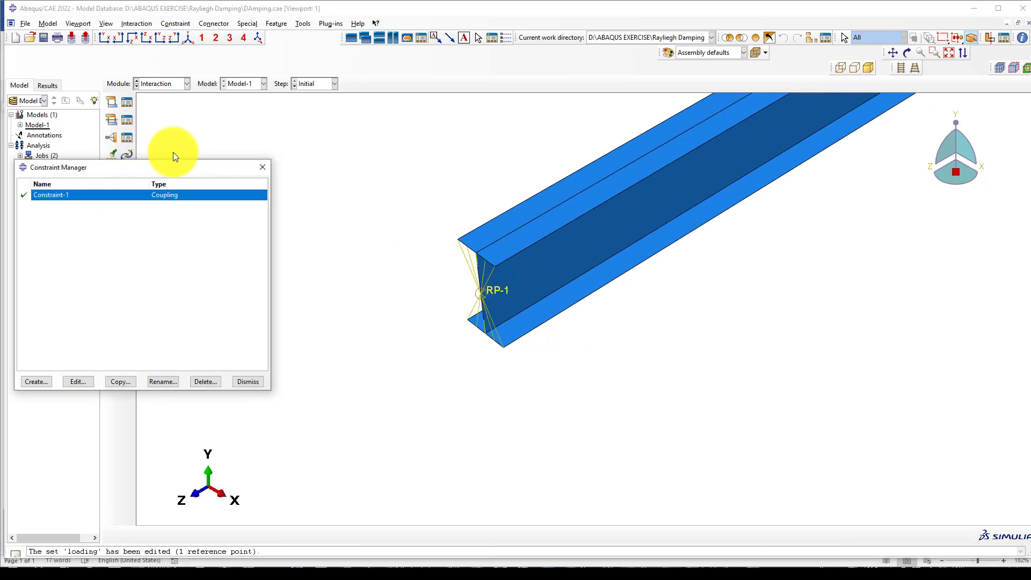
{"action": "left_click", "coordinate": [79, 382]}
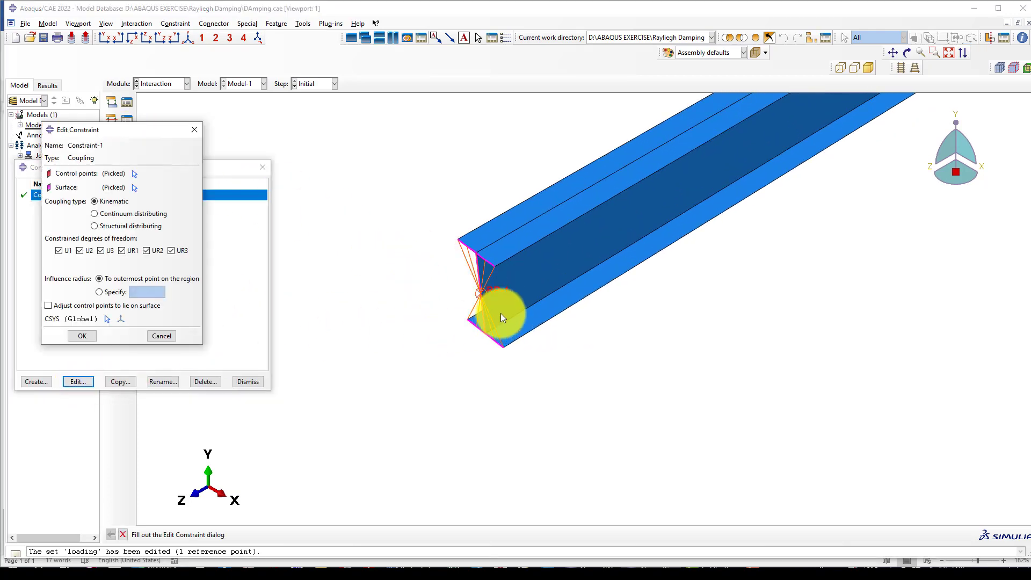
{"action": "scroll", "coordinate": [475, 304], "scroll_direction": "up", "scroll_amount": 1}
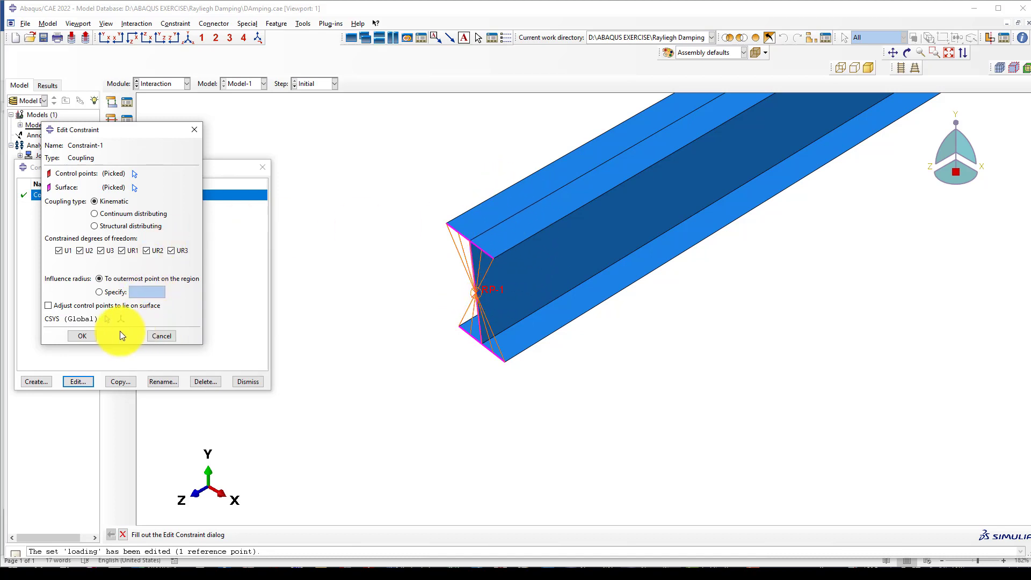
{"action": "left_click", "coordinate": [161, 335]}
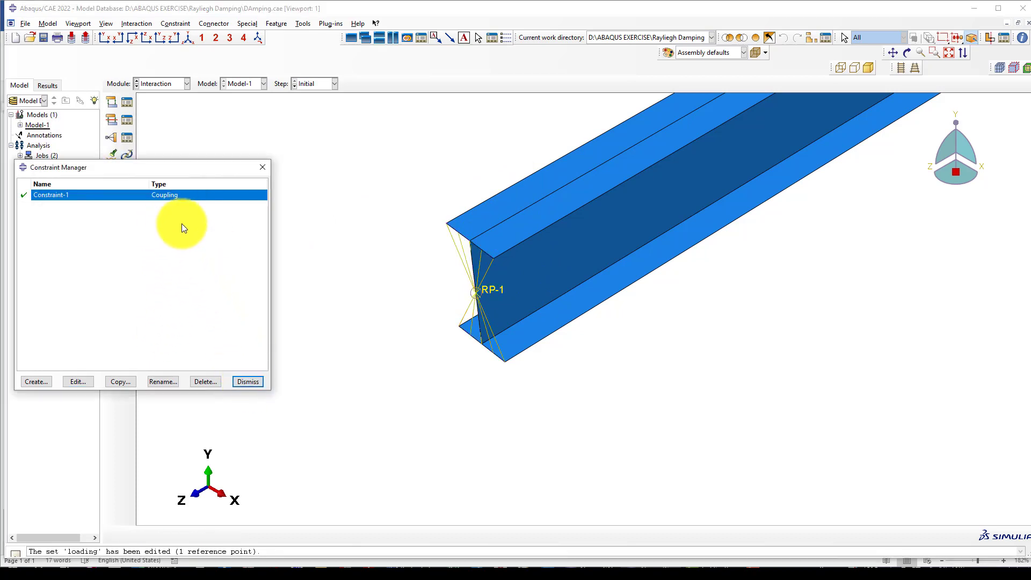
{"action": "left_click", "coordinate": [248, 382]}
Switch to the Load module and inspect the concentrated force Load-1 in Step-1, including its CF2 component and its location at RP-1.
{"action": "left_click", "coordinate": [150, 83]}
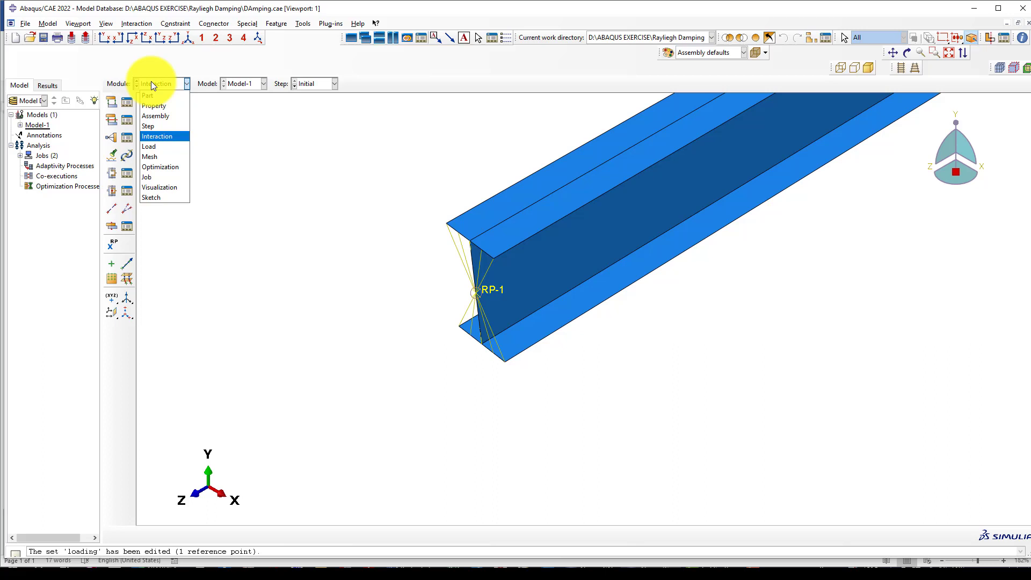
{"action": "left_click", "coordinate": [158, 143]}
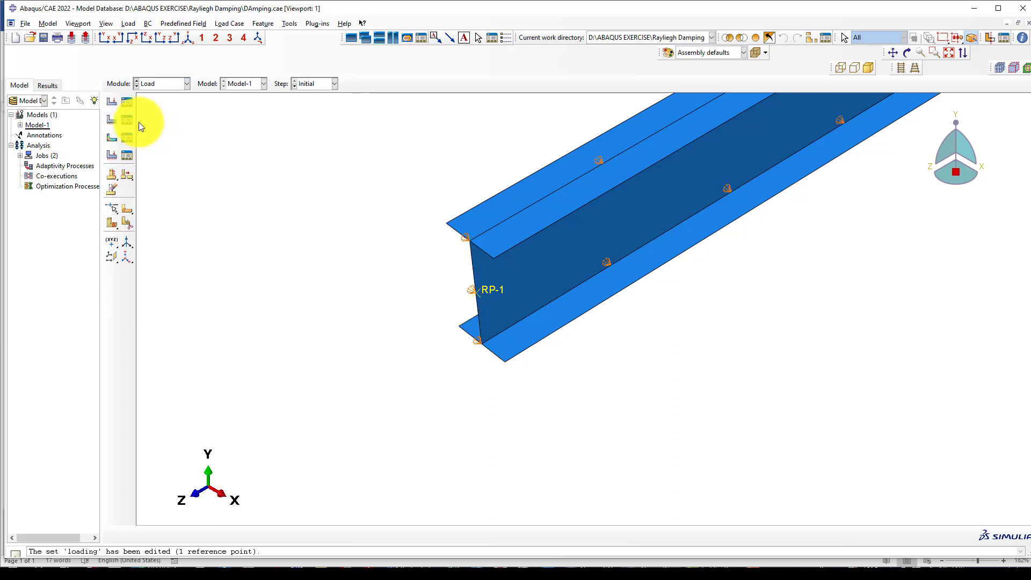
{"action": "left_click", "coordinate": [127, 103]}
{"action": "left_click_drag", "start_coordinate": [360, 269], "coordinate": [453, 284], "text": "ctrl+alt"}
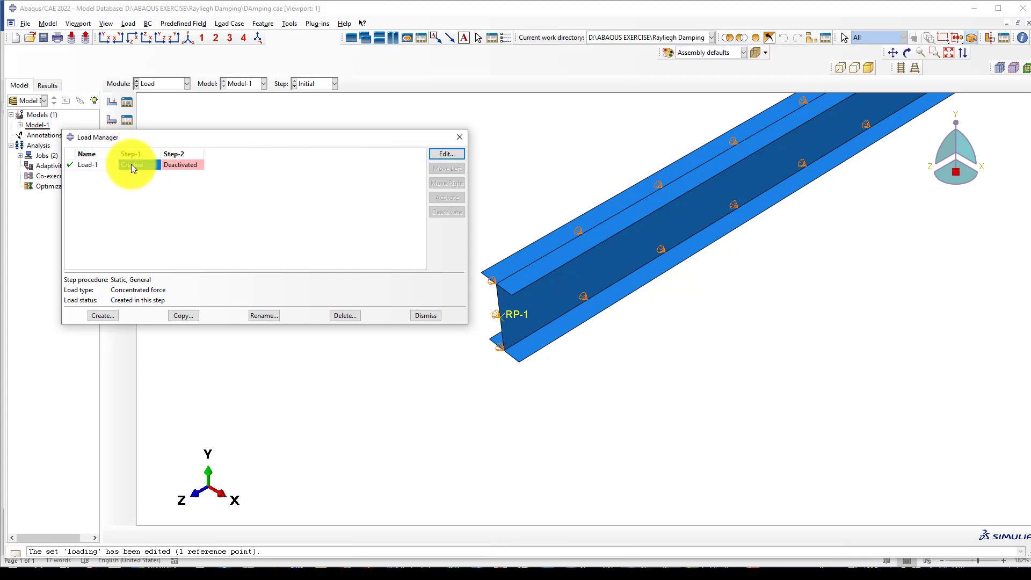
{"action": "left_click", "coordinate": [446, 155]}
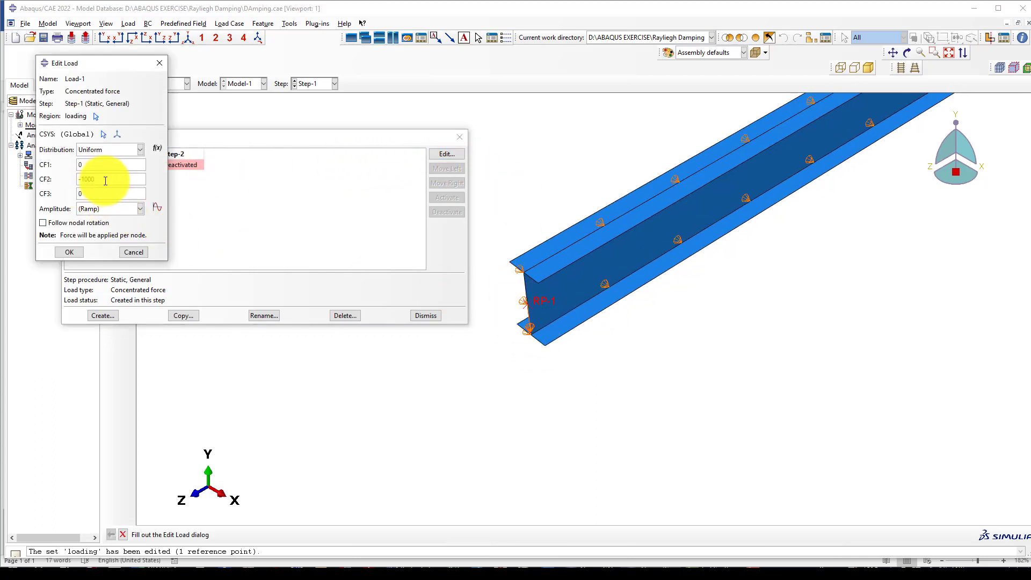
{"action": "left_click_drag", "start_coordinate": [95, 179], "coordinate": [80, 178]}
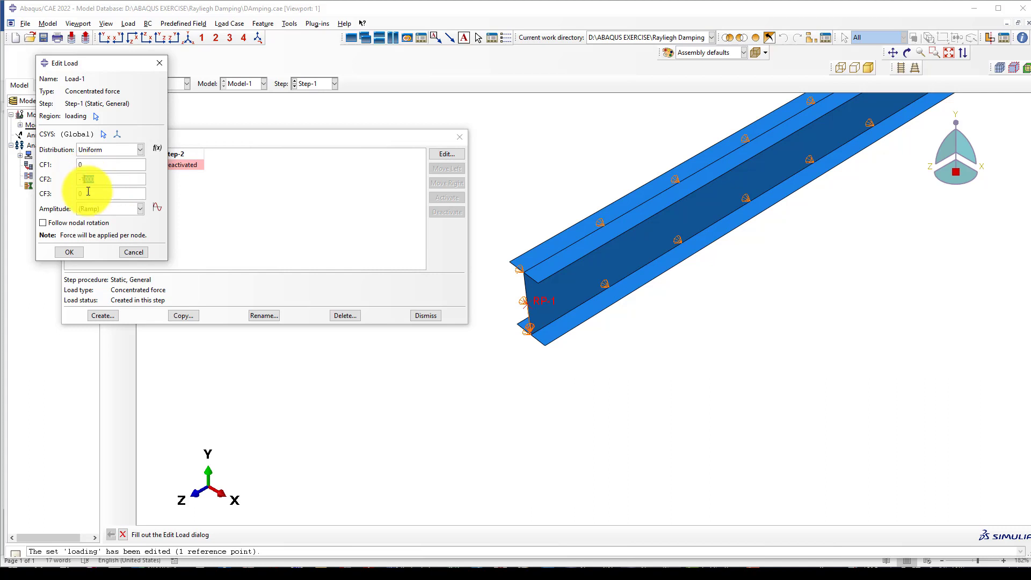
{"action": "left_click", "coordinate": [76, 253]}
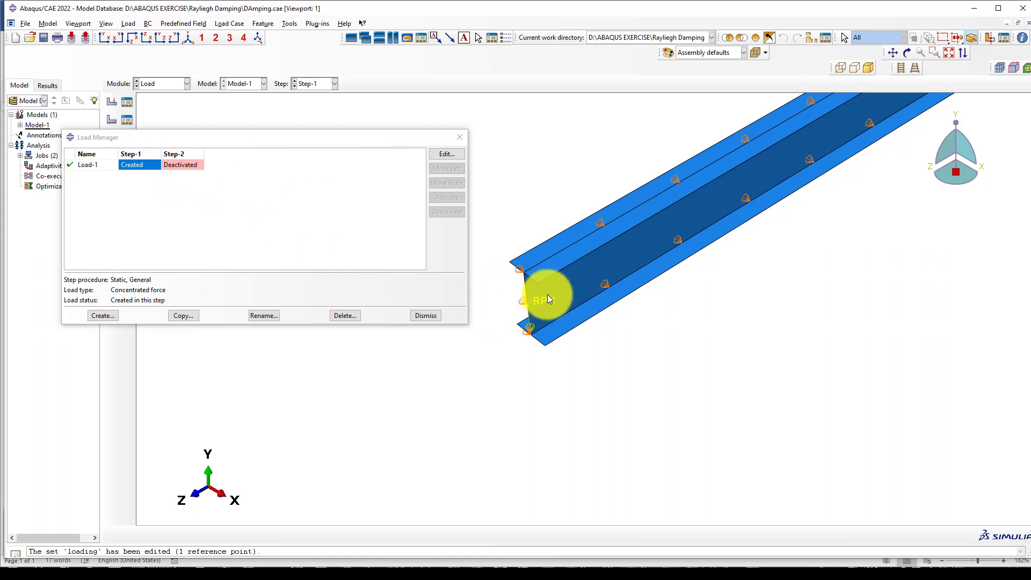
{"action": "scroll", "coordinate": [540, 311], "scroll_direction": "up", "scroll_amount": 3}
{"action": "scroll", "coordinate": [517, 318], "scroll_direction": "down", "scroll_amount": 2}
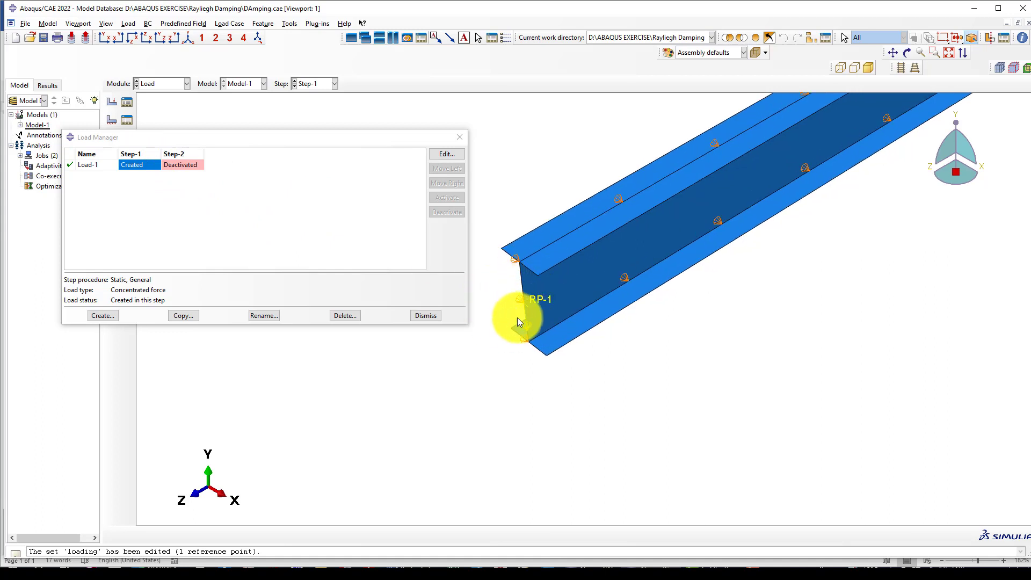
{"action": "left_click", "coordinate": [426, 322]}
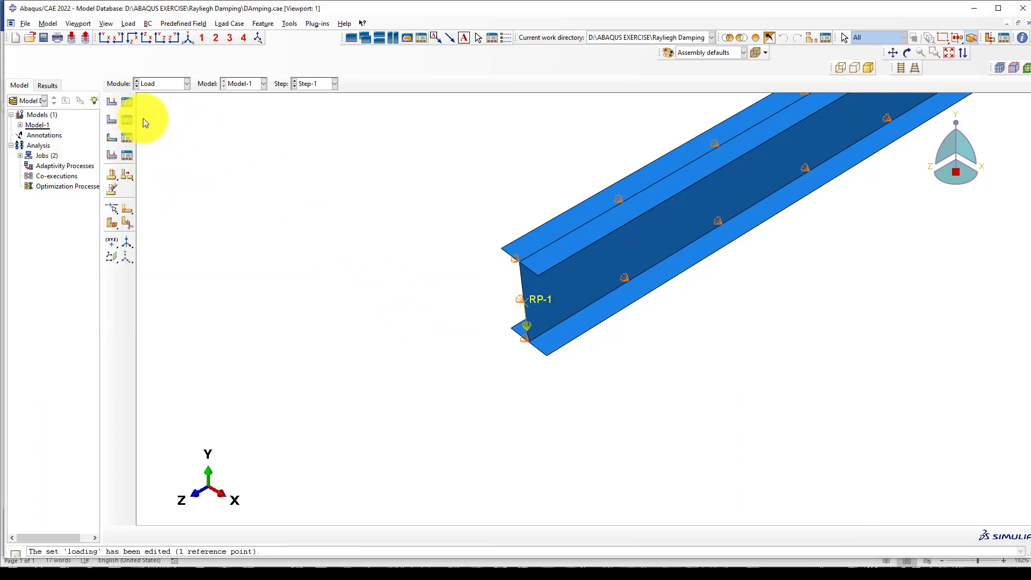
Inspect boundary condition BC-1, its Encastre type and its location at the fixed end of the beam.
{"action": "left_click", "coordinate": [129, 121]}
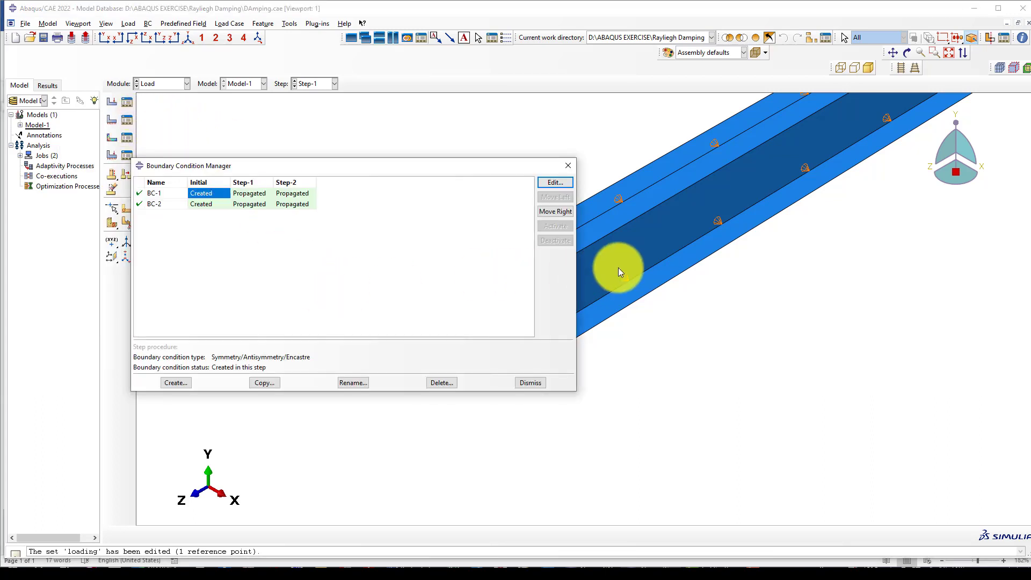
{"action": "scroll", "coordinate": [618, 267], "scroll_direction": "down", "scroll_amount": 1}
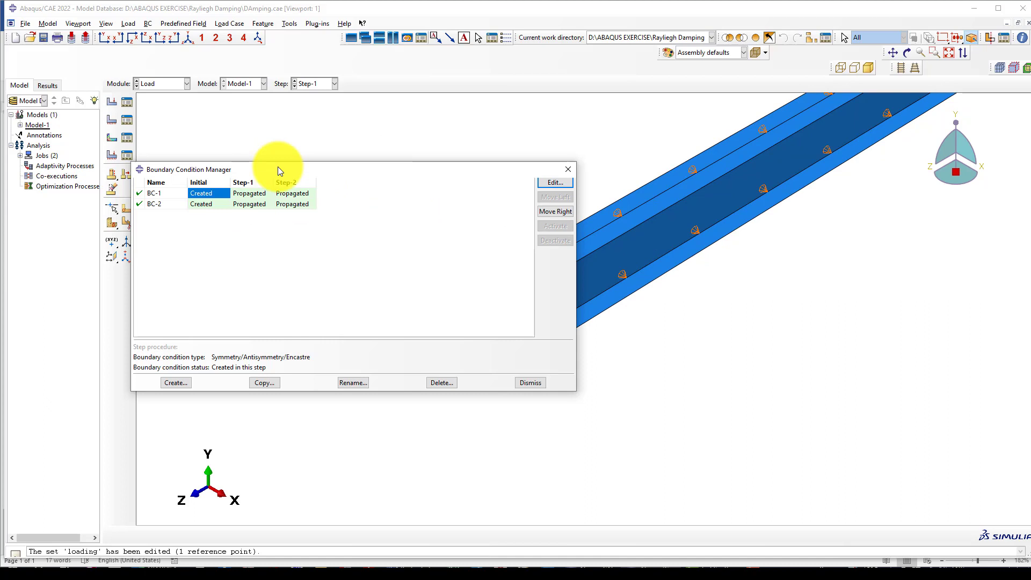
{"action": "left_click_drag", "start_coordinate": [387, 166], "coordinate": [250, 177]}
{"action": "scroll", "coordinate": [576, 251], "scroll_direction": "down", "scroll_amount": 1}
{"action": "scroll", "coordinate": [574, 255], "scroll_direction": "down", "scroll_amount": 1}
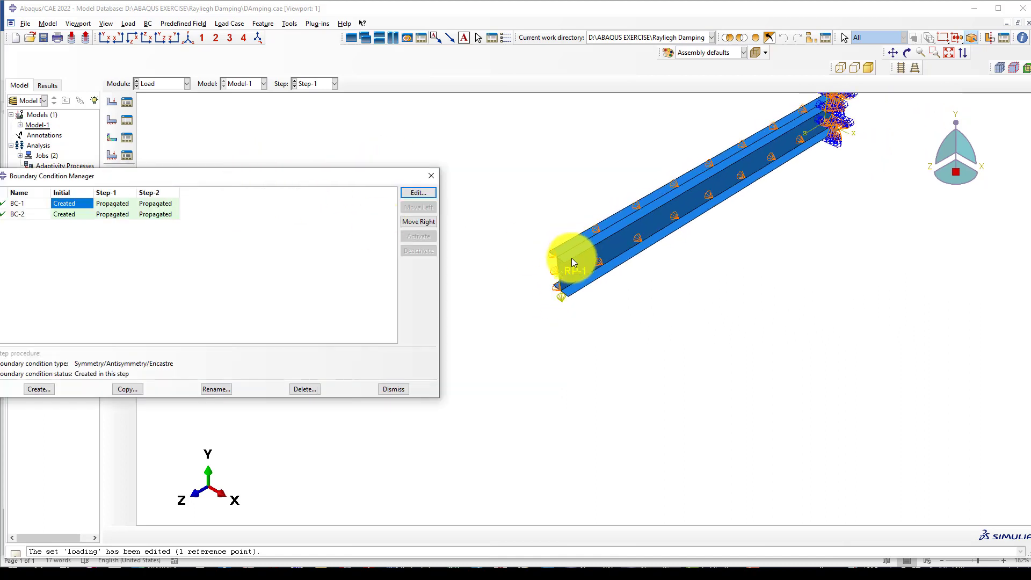
{"action": "scroll", "coordinate": [749, 159], "scroll_direction": "up", "scroll_amount": 2}
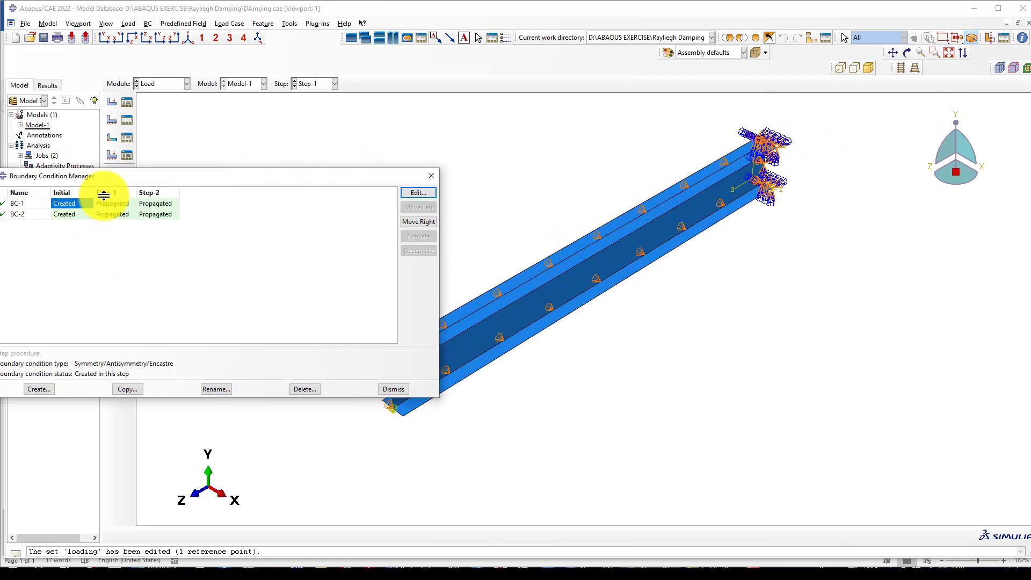
{"action": "left_click_drag", "start_coordinate": [193, 178], "coordinate": [228, 180]}
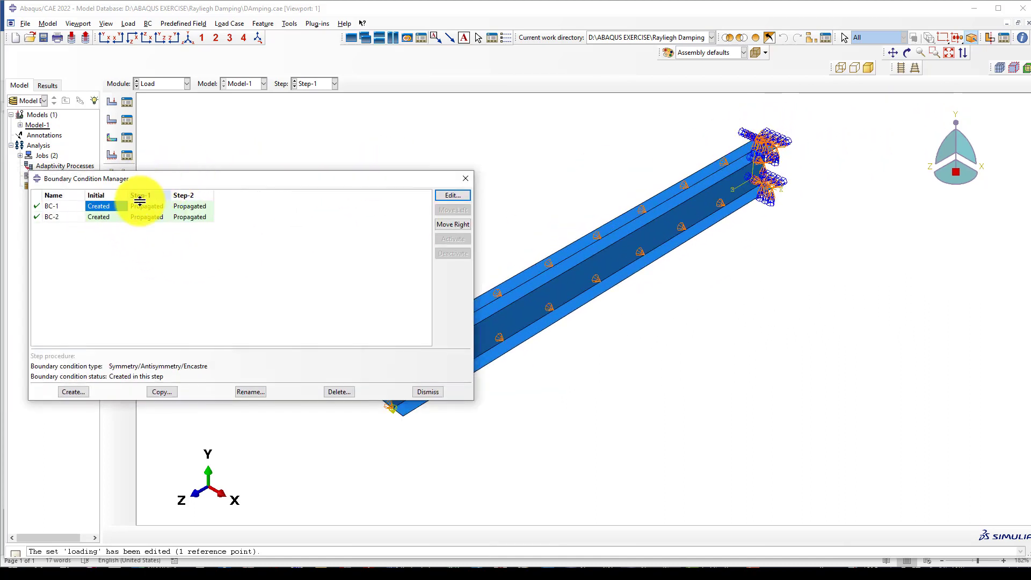
{"action": "left_click", "coordinate": [451, 196]}
{"action": "scroll", "coordinate": [724, 237], "scroll_direction": "down", "scroll_amount": 1}
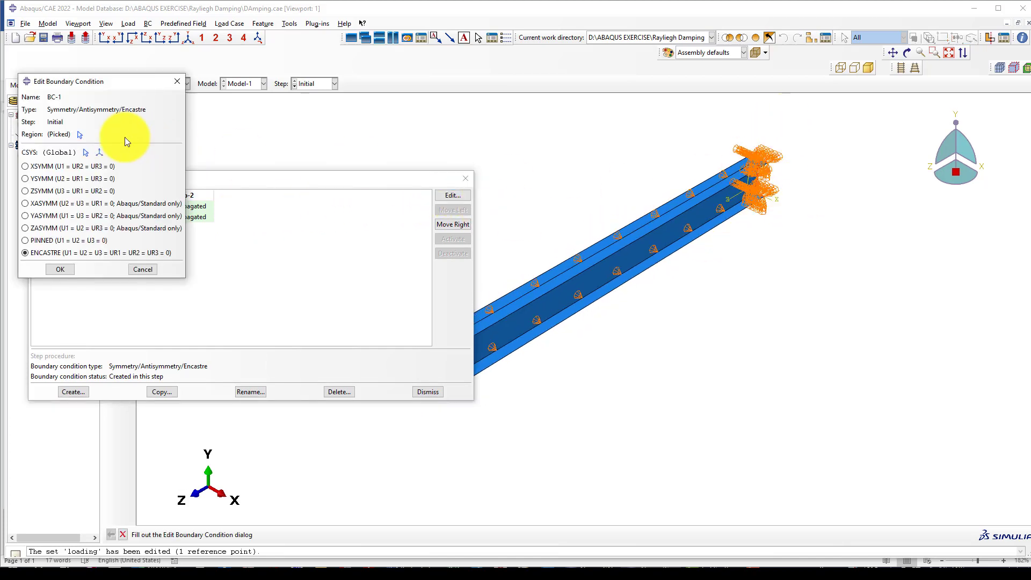
{"action": "left_click", "coordinate": [59, 269]}
Inspect boundary condition BC-2, its U1 displacement constraint and the web region it is applied to along the beam.
{"action": "left_click", "coordinate": [99, 217]}
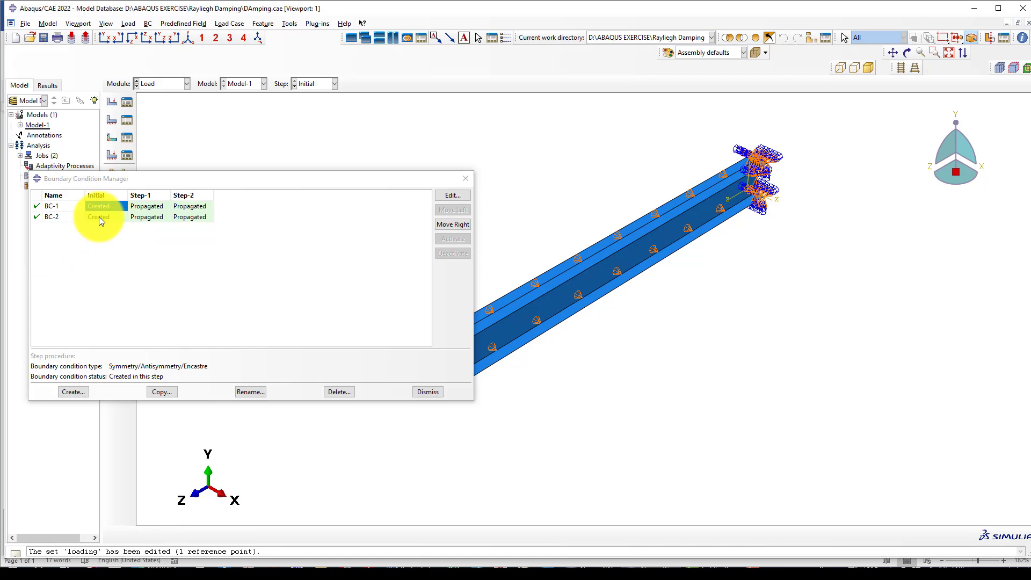
{"action": "left_click", "coordinate": [447, 198]}
{"action": "scroll", "coordinate": [741, 182], "scroll_direction": "down", "scroll_amount": 3}
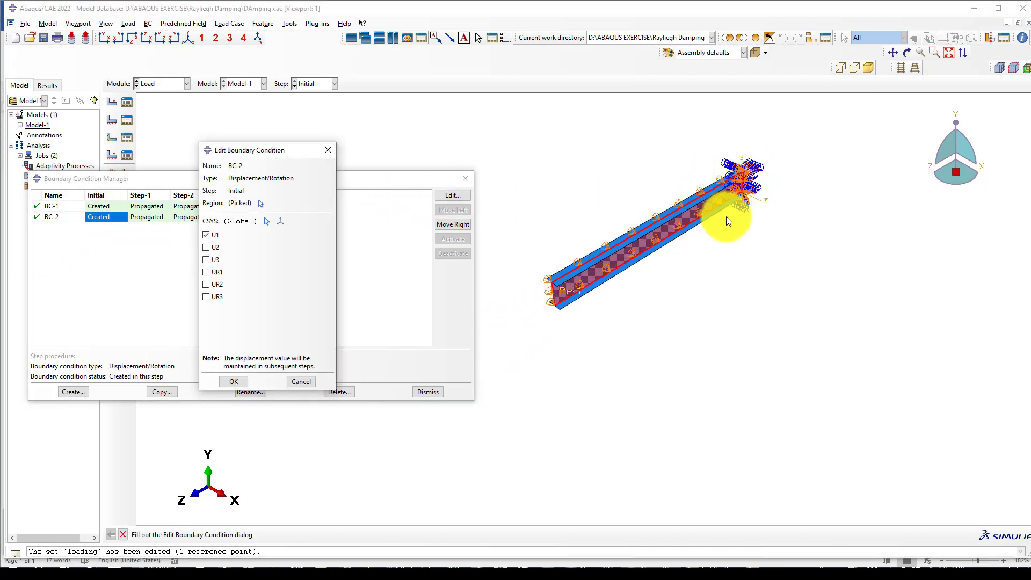
{"action": "scroll", "coordinate": [682, 223], "scroll_direction": "up", "scroll_amount": 2}
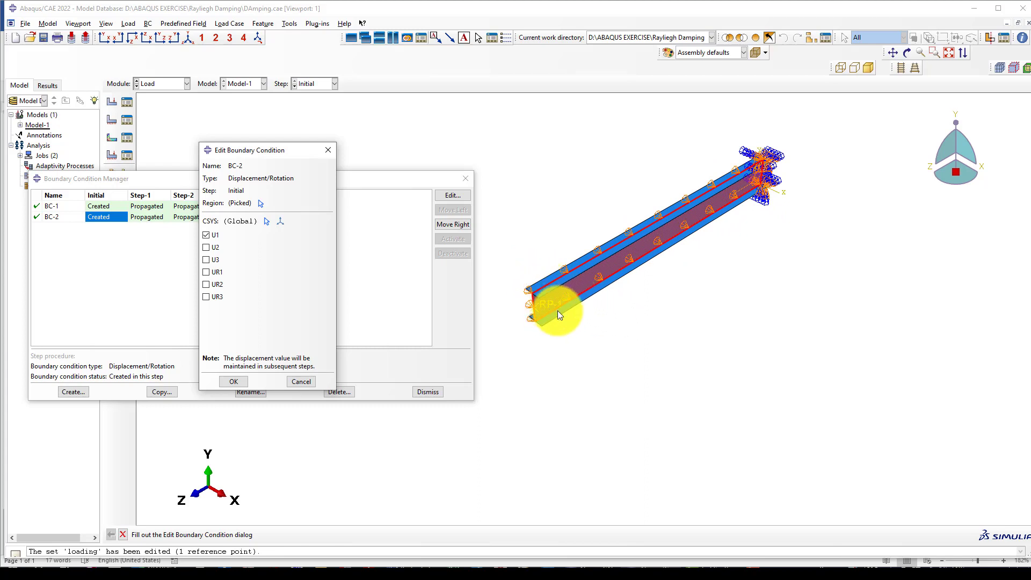
{"action": "scroll", "coordinate": [558, 310], "scroll_direction": "up", "scroll_amount": 3}
{"action": "scroll", "coordinate": [617, 293], "scroll_direction": "down", "scroll_amount": 1}
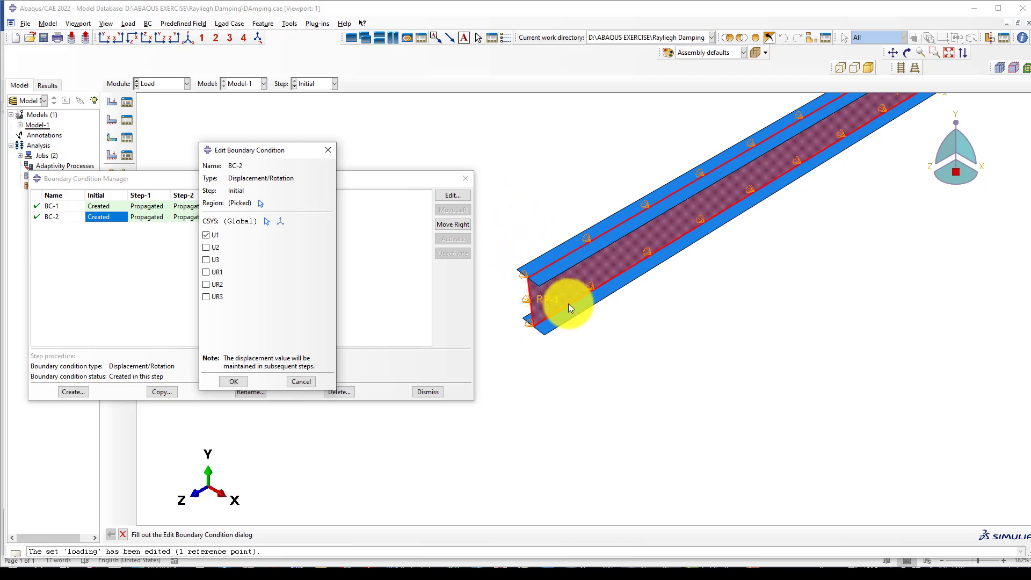
{"action": "scroll", "coordinate": [559, 305], "scroll_direction": "down", "scroll_amount": 2}
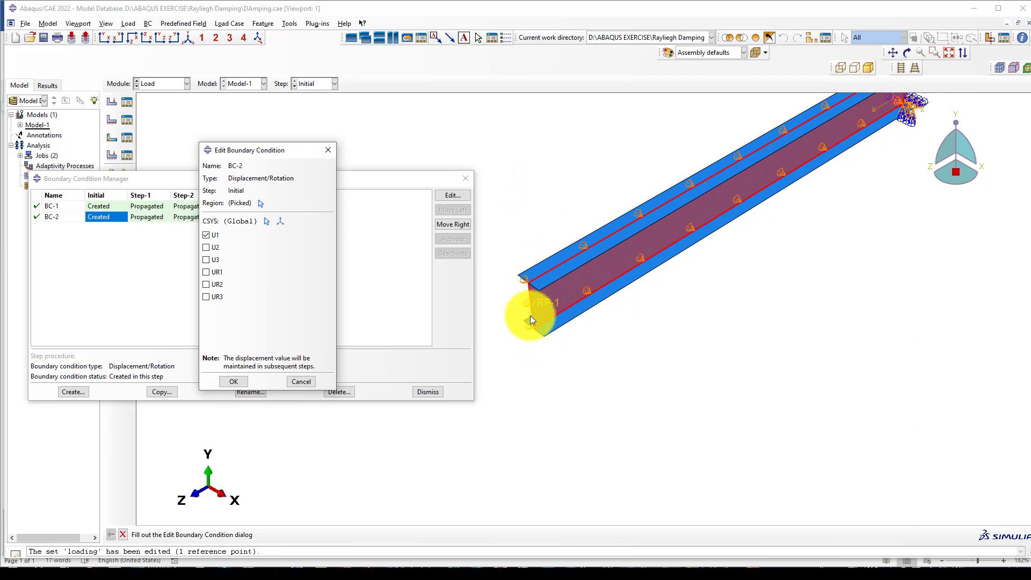
{"action": "scroll", "coordinate": [530, 315], "scroll_direction": "up", "scroll_amount": 1}
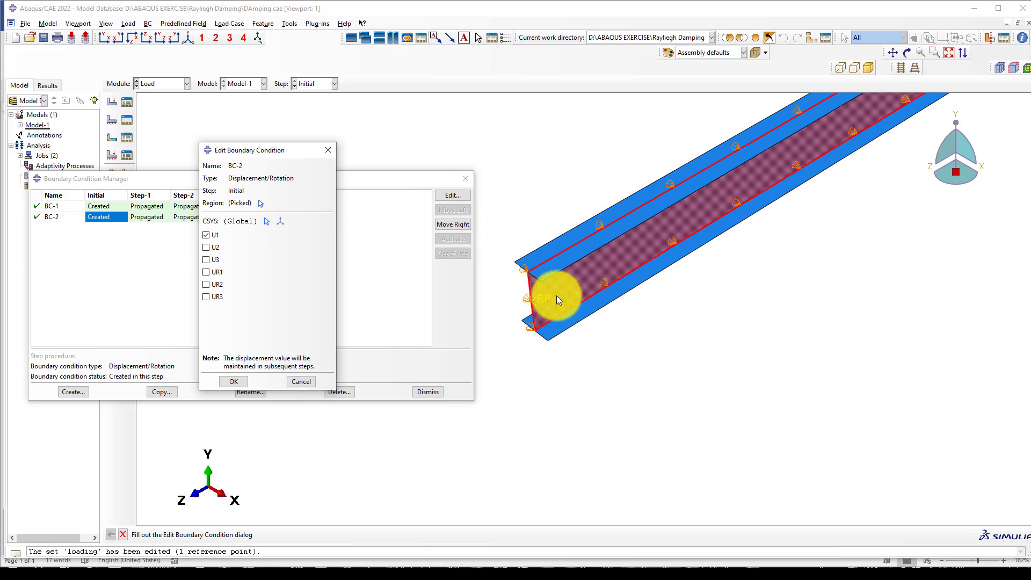
{"action": "left_click_drag", "start_coordinate": [562, 291], "coordinate": [675, 212], "text": "ctrl+alt"}
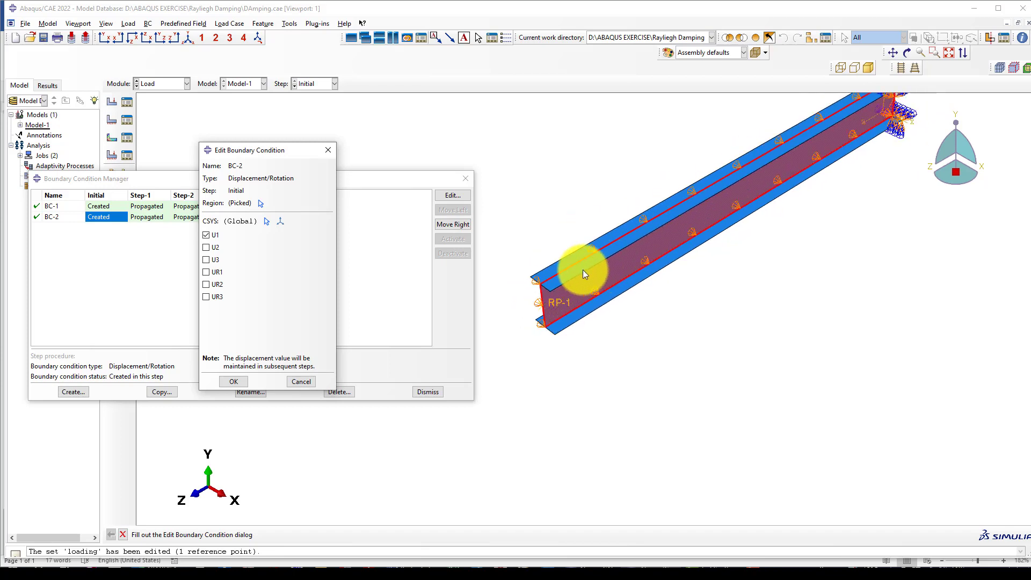
{"action": "left_click_drag", "start_coordinate": [582, 270], "coordinate": [572, 273], "text": "ctrl+alt"}
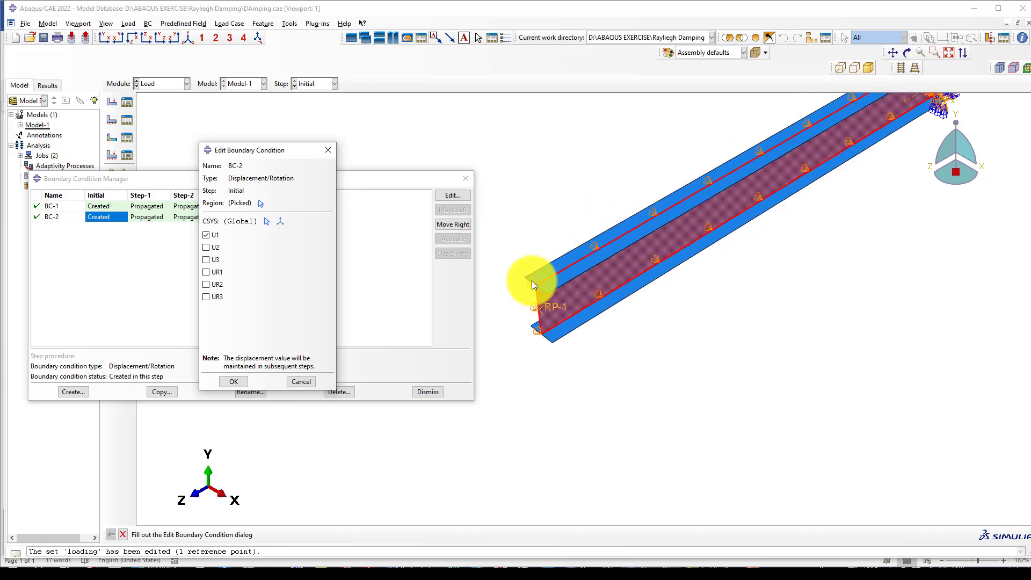
Leave the BC-2 settings unchanged and suppress boundary condition BC-2 for the whole analysis.
{"action": "left_click", "coordinate": [329, 151]}
{"action": "left_click", "coordinate": [36, 217]}
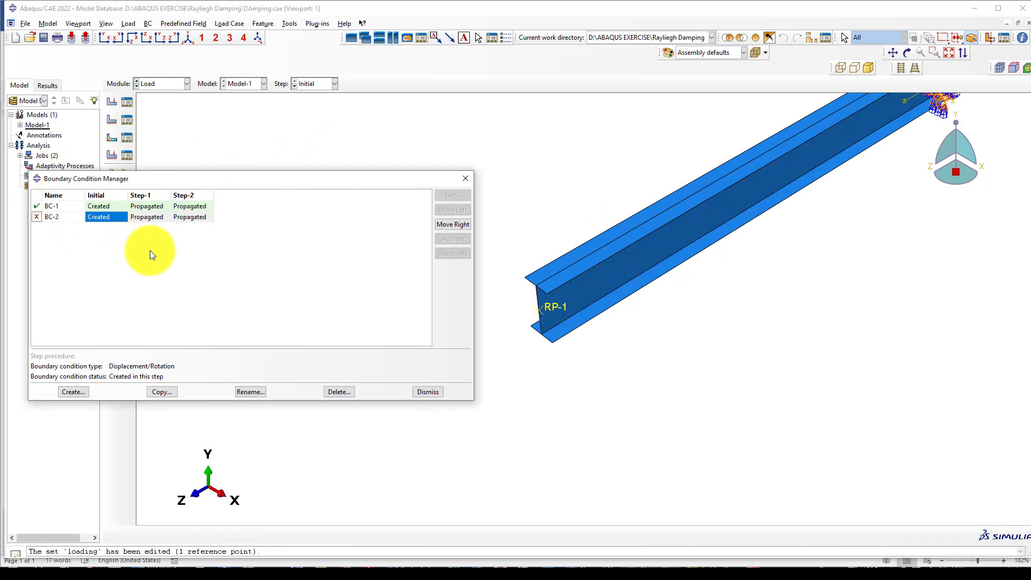
{"action": "left_click", "coordinate": [463, 179]}
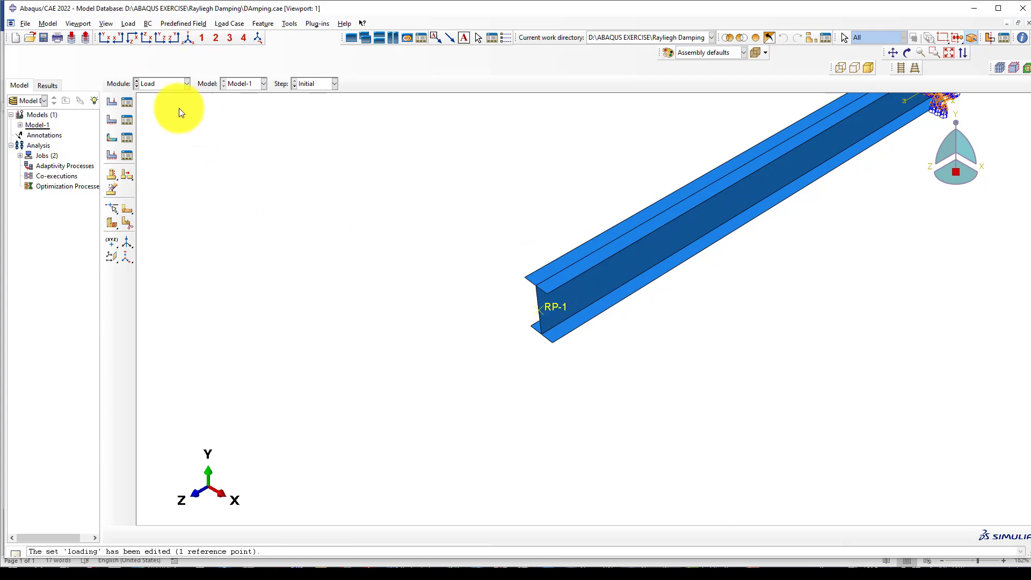
Switch to the Mesh module and change the meshed object from the assembly to the part.
{"action": "left_click", "coordinate": [156, 86]}
{"action": "left_click", "coordinate": [161, 156]}
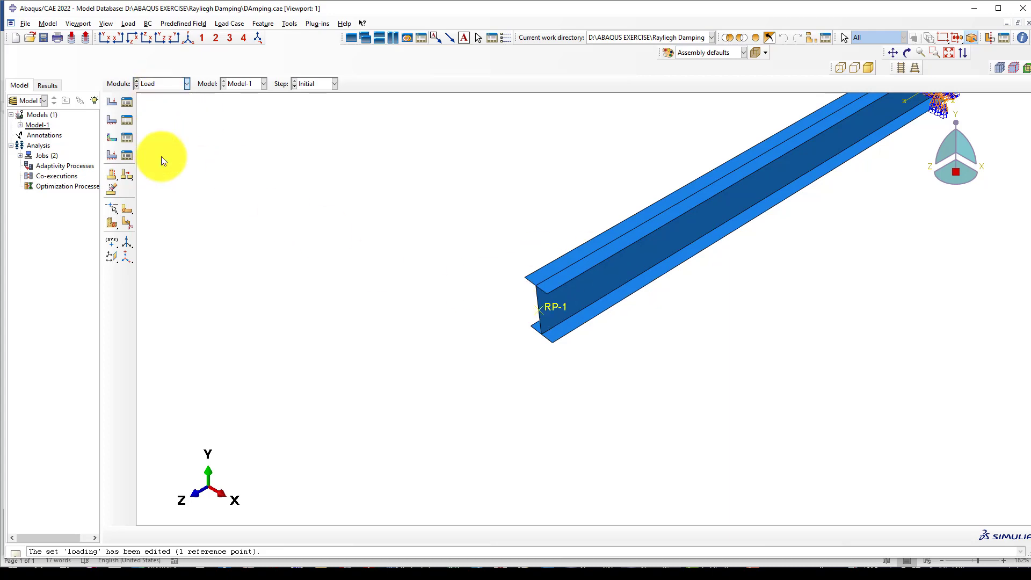
{"action": "scroll", "coordinate": [293, 341], "scroll_direction": "down", "scroll_amount": 3}
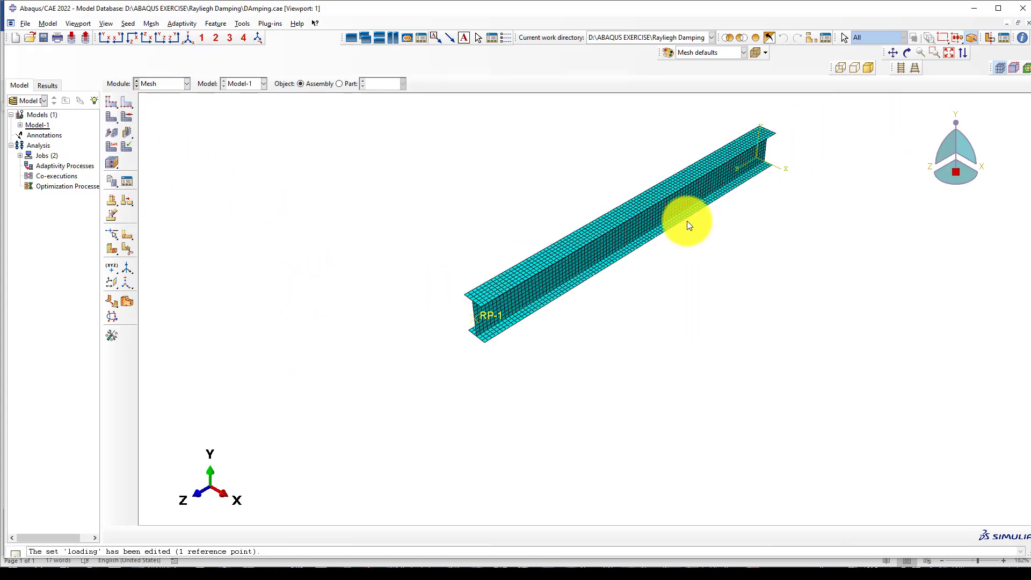
{"action": "scroll", "coordinate": [751, 178], "scroll_direction": "up", "scroll_amount": 2}
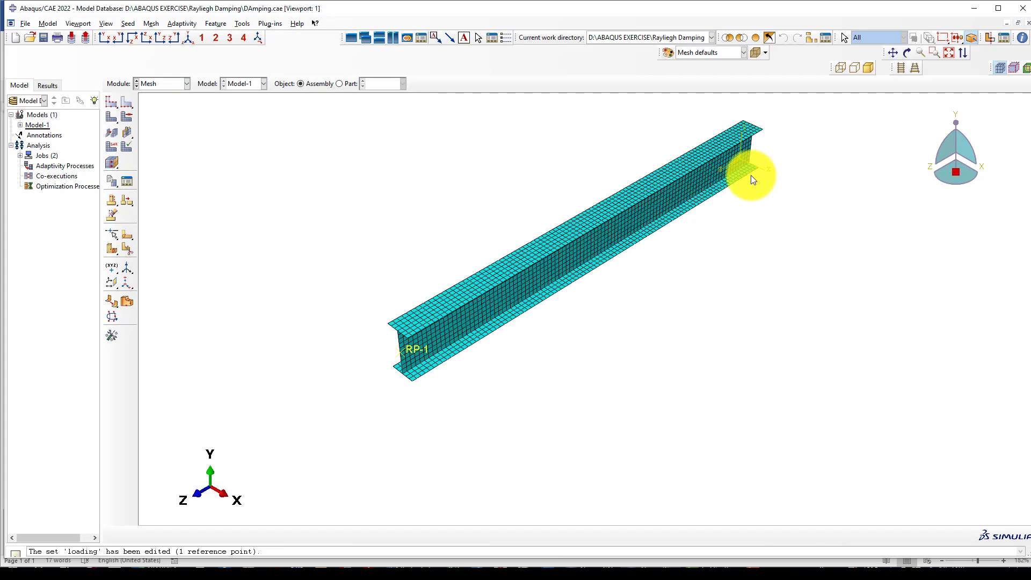
{"action": "left_click", "coordinate": [344, 84]}
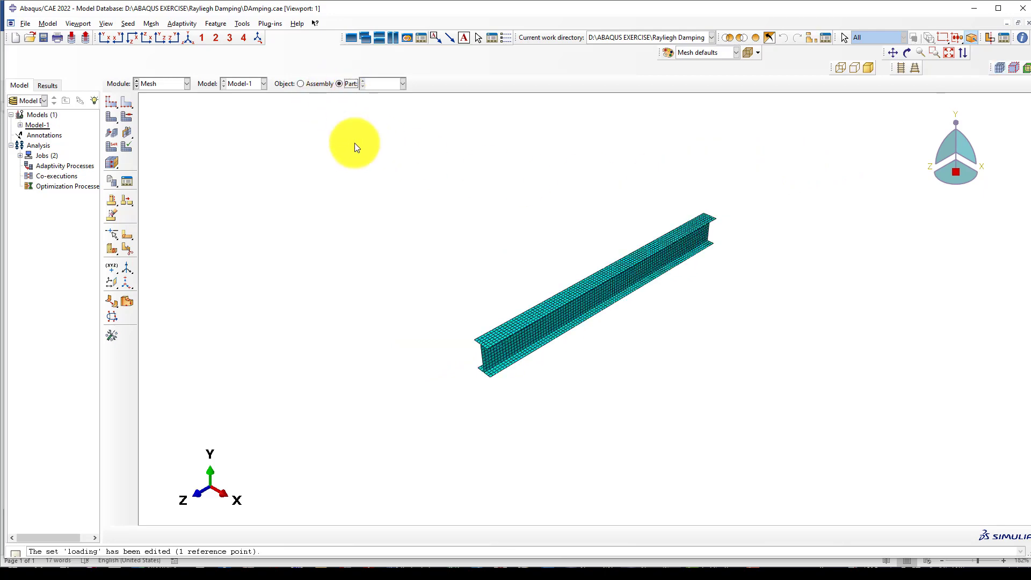
Reseed part IP100 with an approximate global size of 20, allowing the existing mesh to be deleted.
{"action": "left_click", "coordinate": [114, 105]}
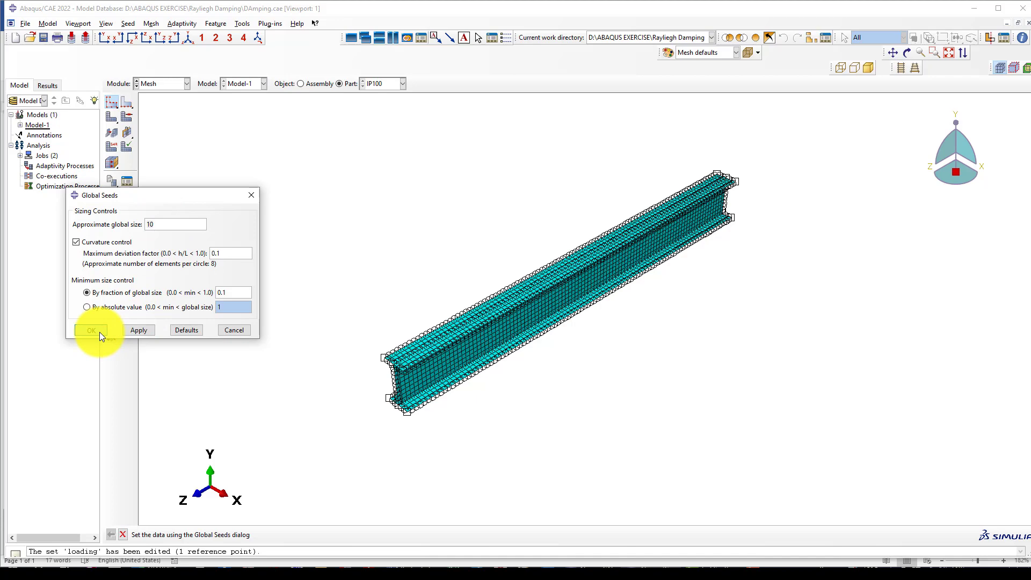
{"action": "left_click", "coordinate": [99, 332]}
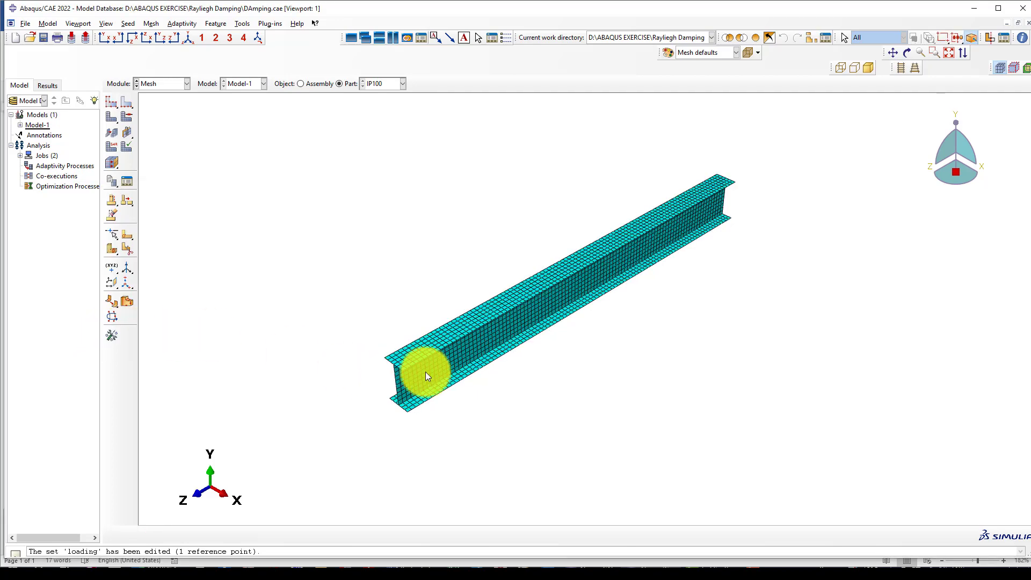
{"action": "left_click", "coordinate": [110, 103]}
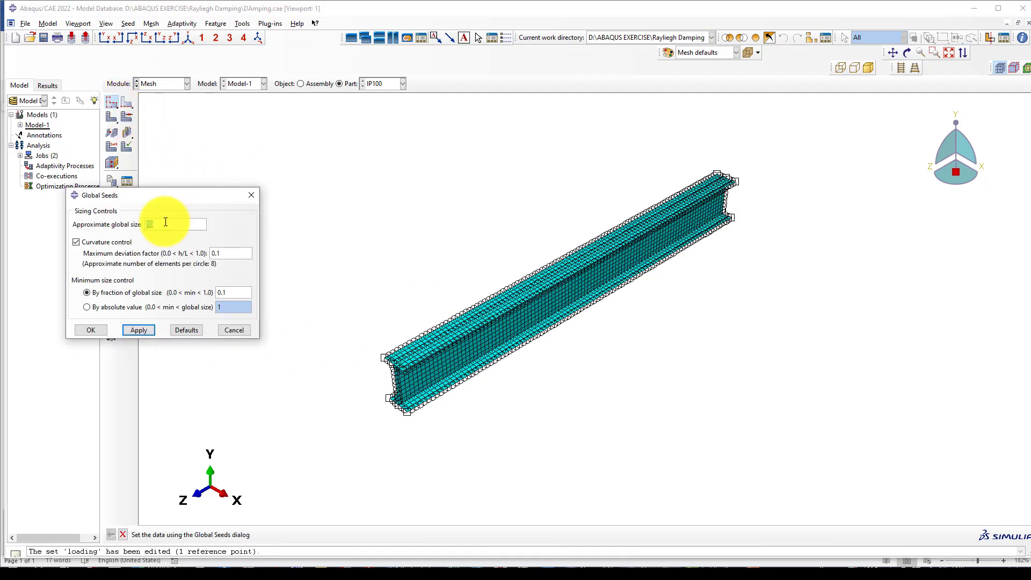
{"action": "type", "text": "20"}
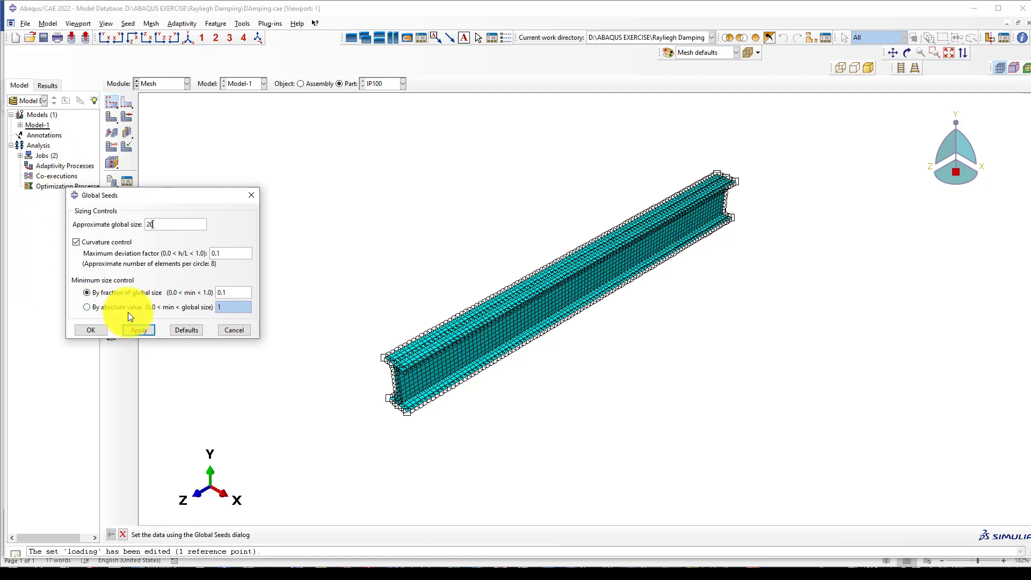
{"action": "left_click", "coordinate": [134, 330]}
{"action": "left_click", "coordinate": [61, 147]}
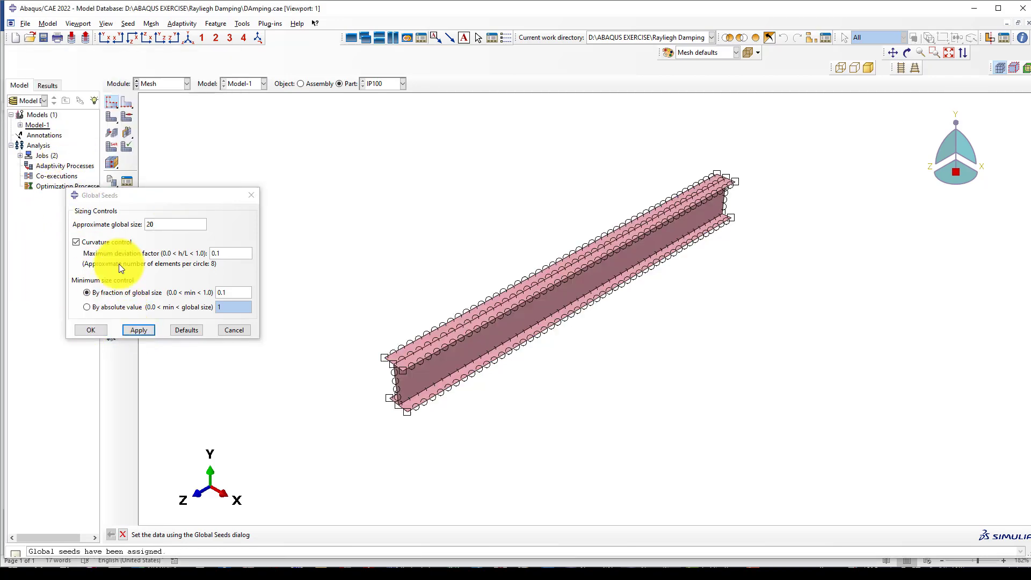
{"action": "left_click", "coordinate": [90, 330]}
Mesh part IP100 with the new seeds and return to the assembly.
{"action": "left_click", "coordinate": [117, 114]}
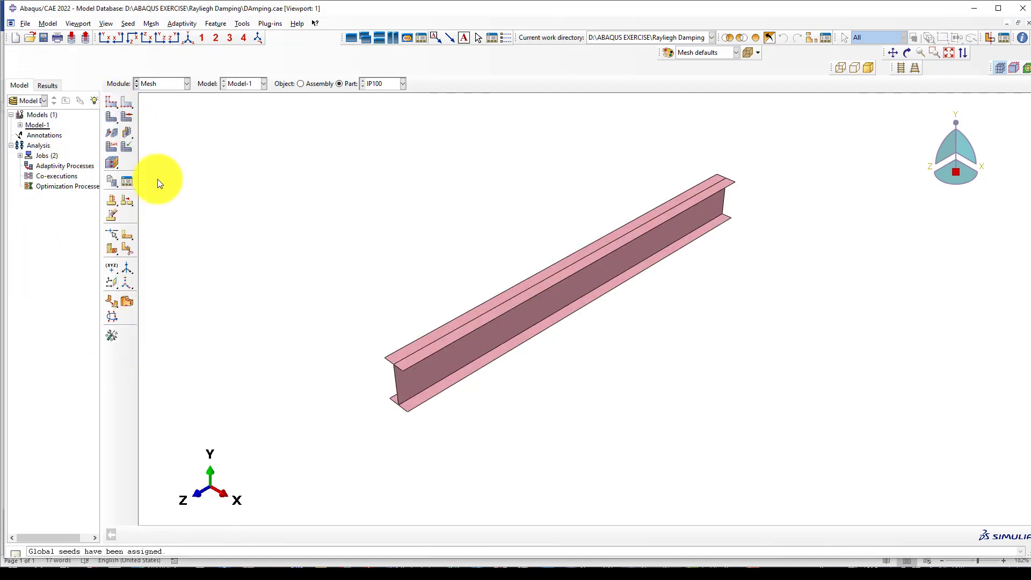
{"action": "left_click", "coordinate": [202, 536]}
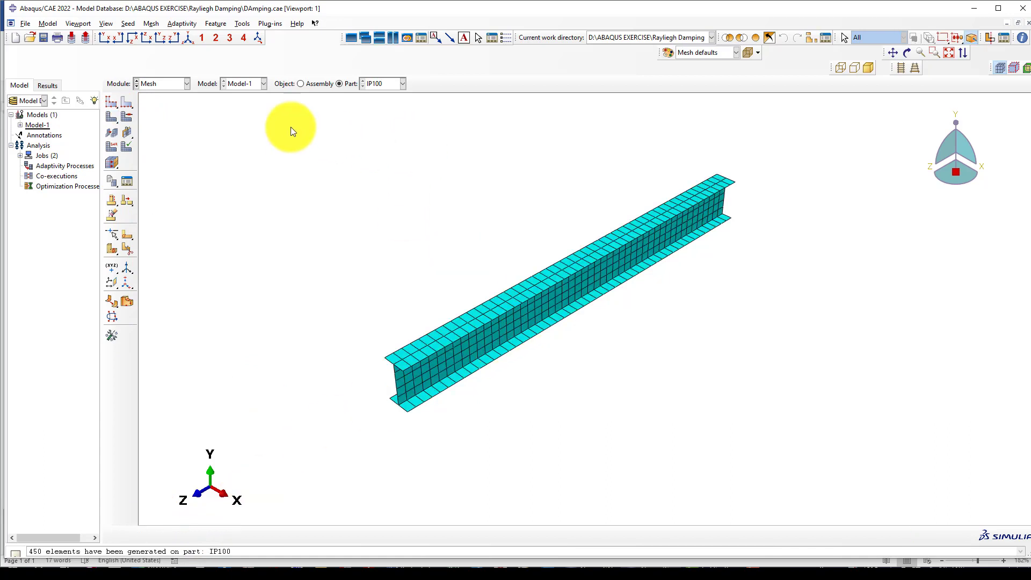
{"action": "left_click", "coordinate": [306, 86]}
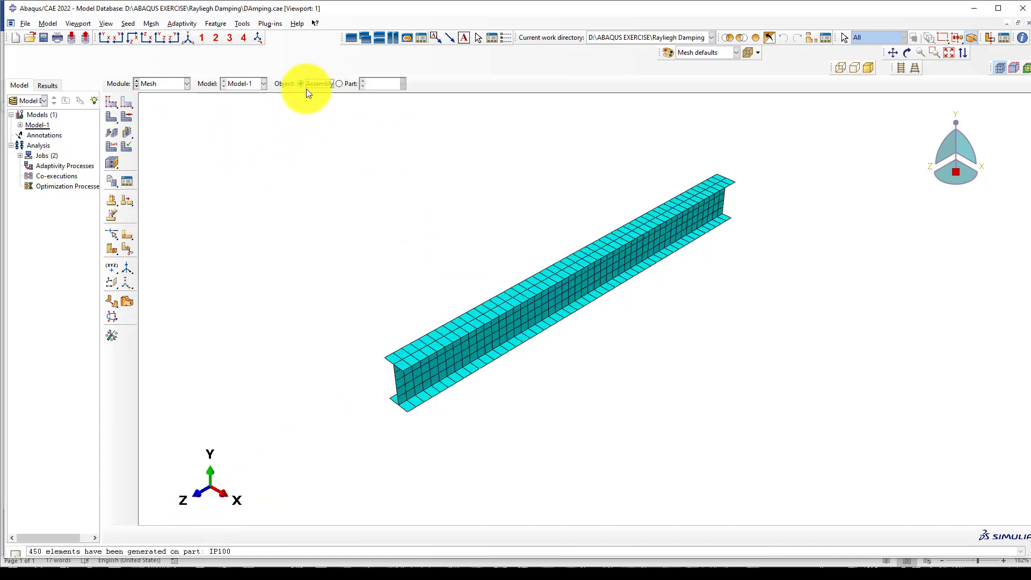
Switch to the Job module and submit the With-Damping job, overwriting its old files and accepting the missing history output request.
{"action": "left_click", "coordinate": [166, 85]}
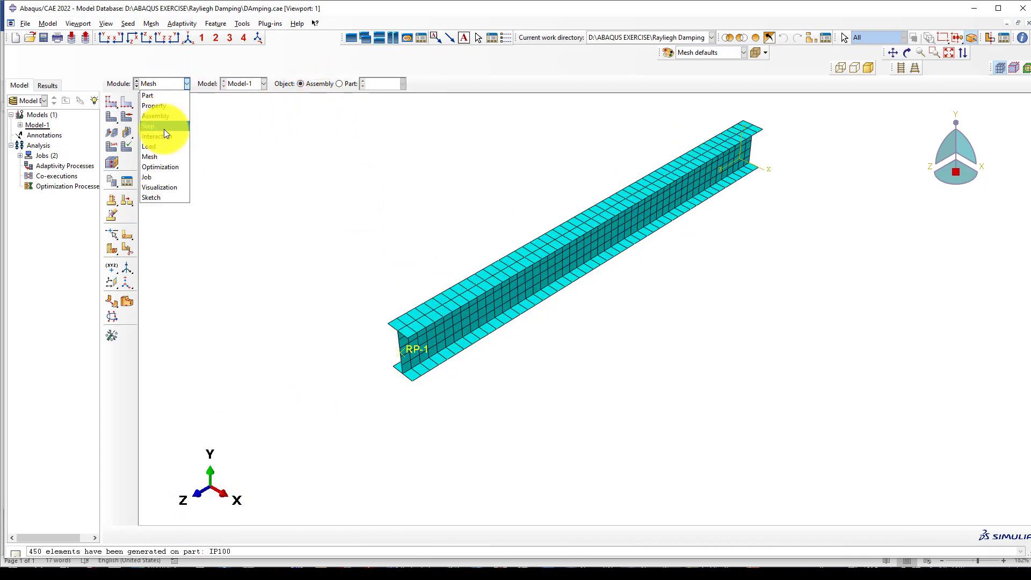
{"action": "left_click", "coordinate": [163, 177]}
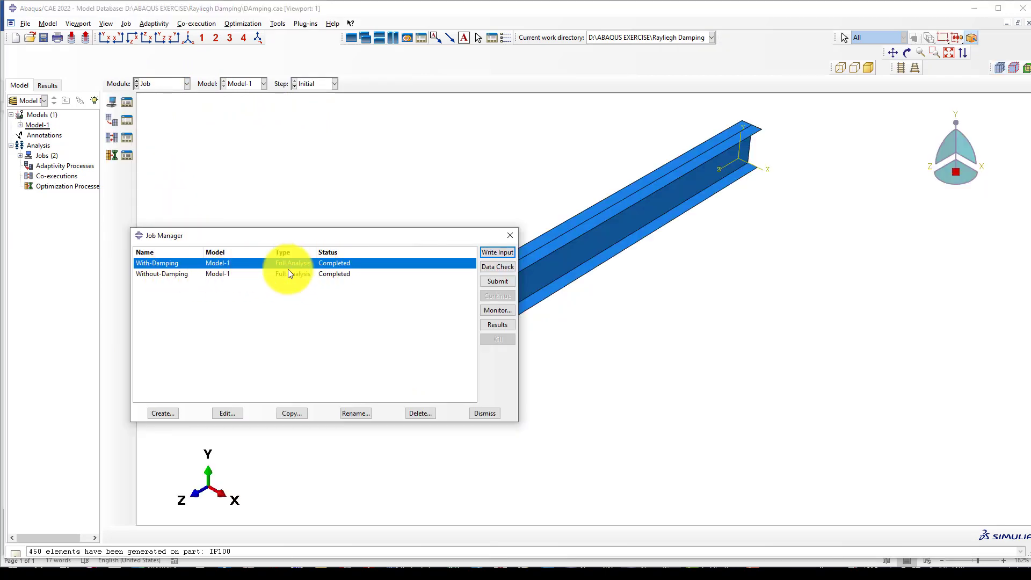
{"action": "left_click", "coordinate": [494, 281]}
{"action": "left_click", "coordinate": [37, 147]}
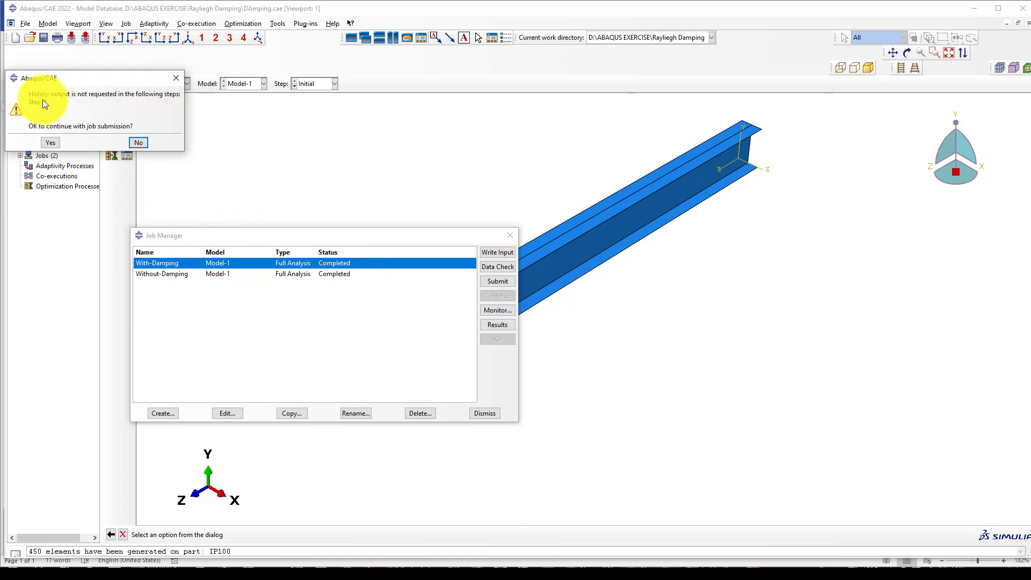
{"action": "left_click", "coordinate": [47, 142]}
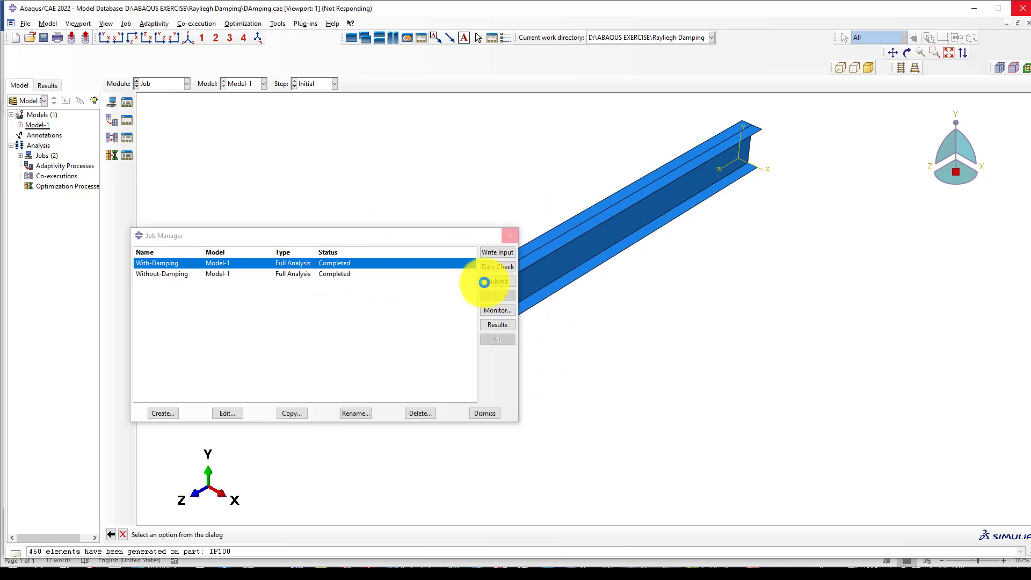
Monitor the running With-Damping job and review the earlier time increments of Step 2.
{"action": "left_click", "coordinate": [512, 309]}
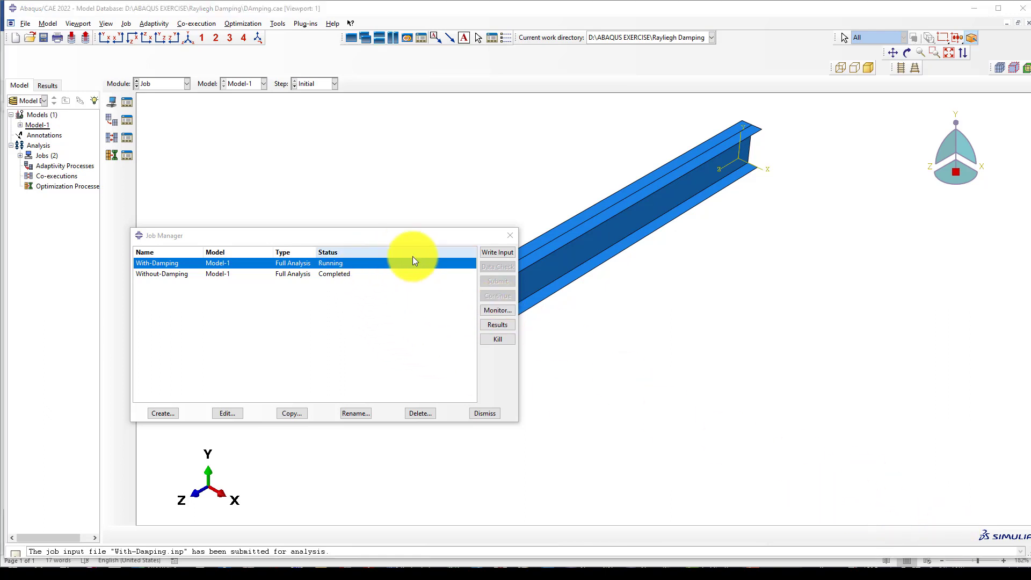
{"action": "left_click", "coordinate": [483, 311]}
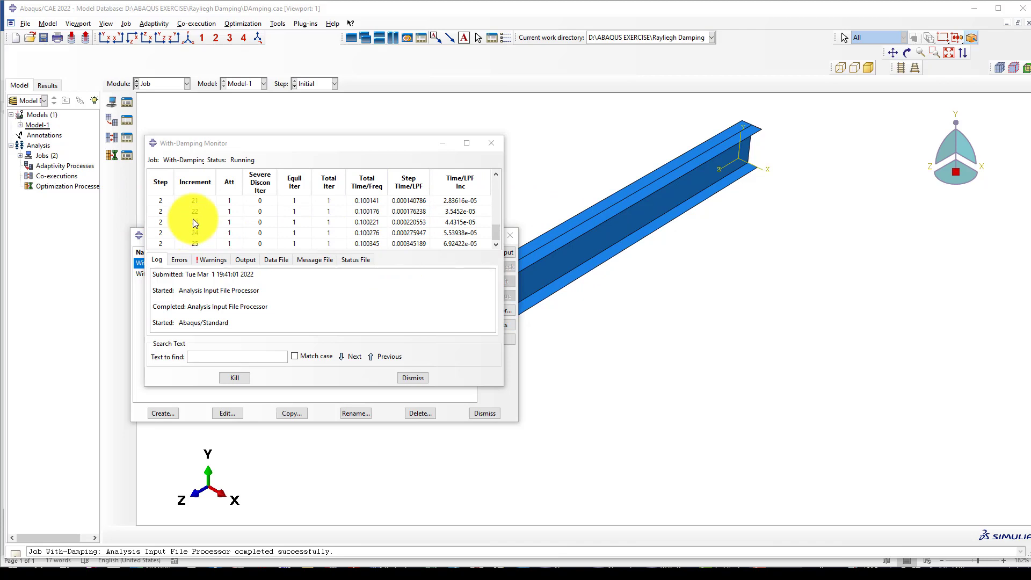
{"action": "scroll", "coordinate": [438, 222], "scroll_direction": "up", "scroll_amount": 7}
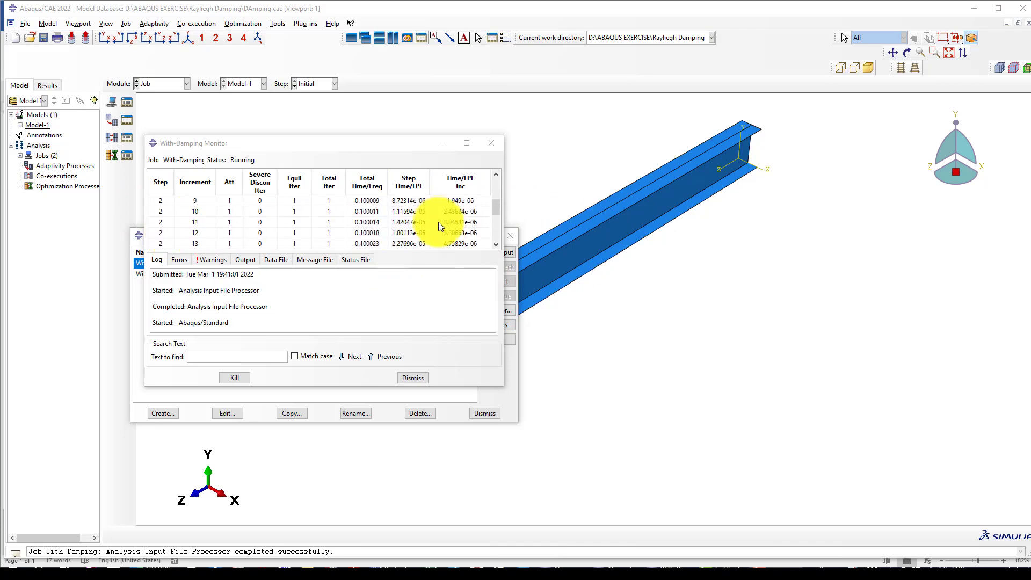
Follow the Step 2 increments of the With-Damping job until the analysis finishes, closing its monitor.
{"action": "left_click_drag", "start_coordinate": [499, 191], "coordinate": [495, 243]}
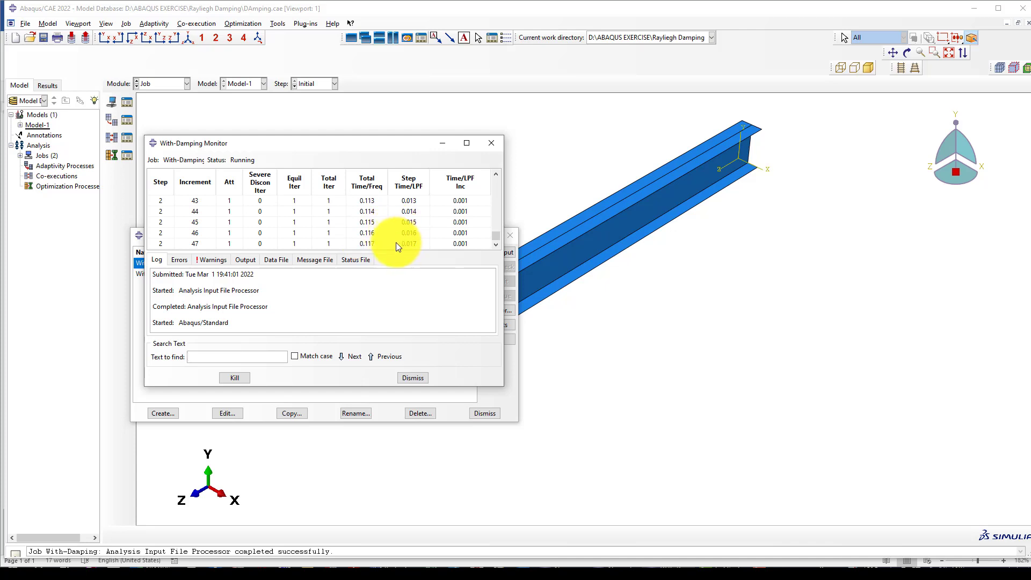
{"action": "scroll", "coordinate": [395, 241], "scroll_direction": "up", "scroll_amount": 10}
{"action": "scroll", "coordinate": [392, 240], "scroll_direction": "down", "scroll_amount": 10}
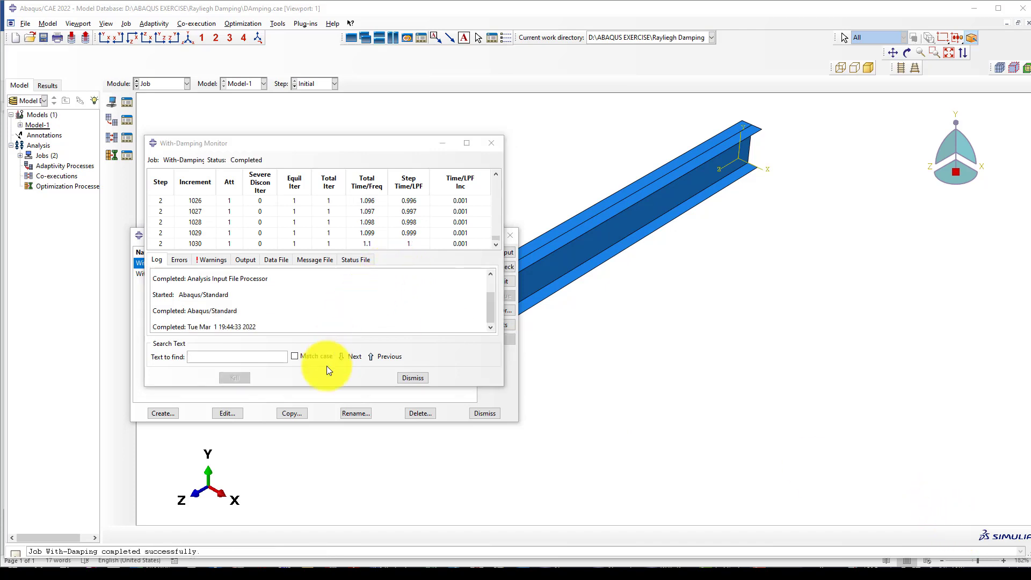
{"action": "left_click", "coordinate": [411, 378]}
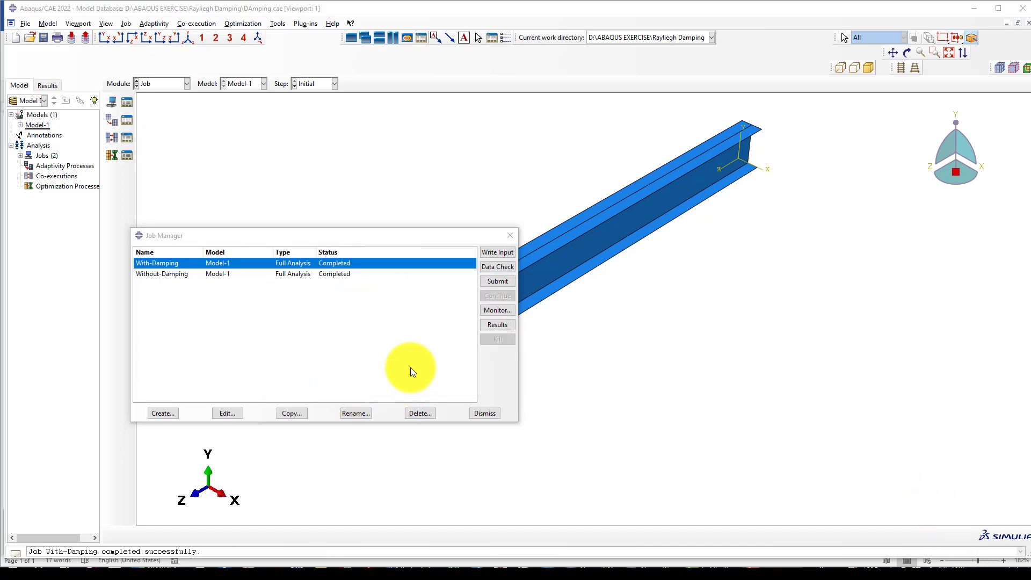
Open the With-Damping job's results, show the Mises stress contours on the deformed beam and play the time-history animation.
{"action": "left_click", "coordinate": [491, 326]}
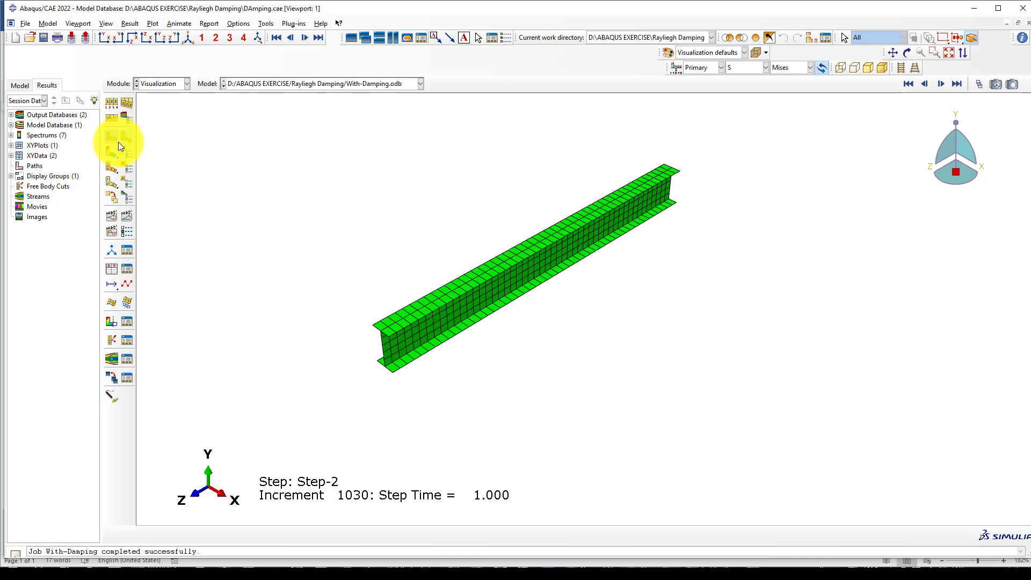
{"action": "left_click", "coordinate": [109, 151]}
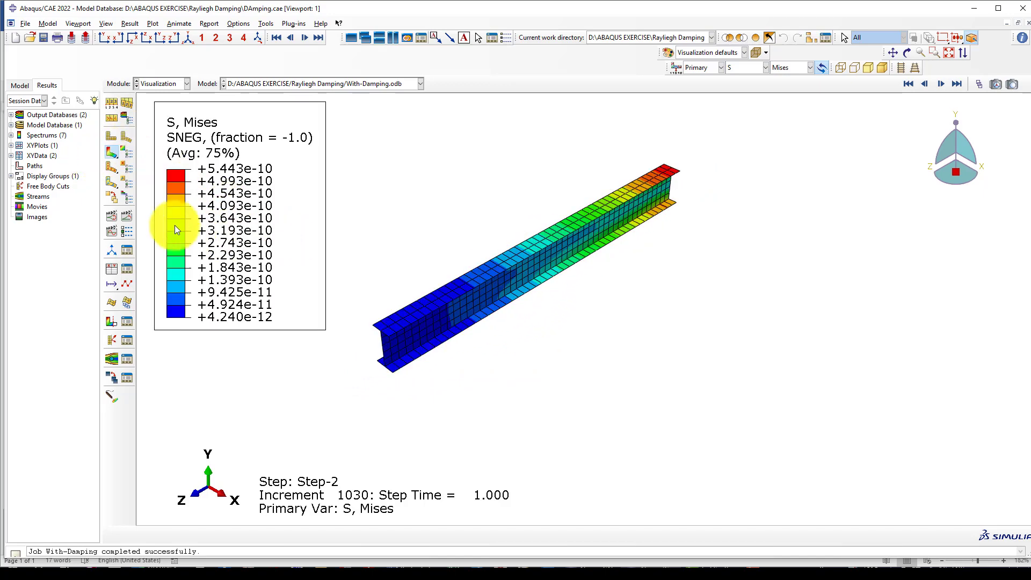
{"action": "left_click", "coordinate": [127, 218]}
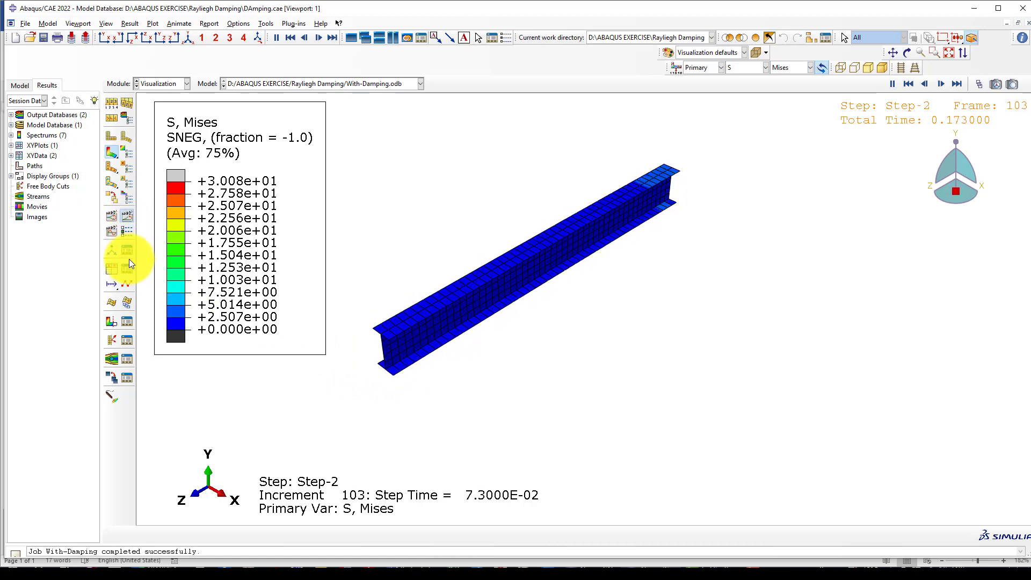
{"action": "left_click", "coordinate": [126, 216]}
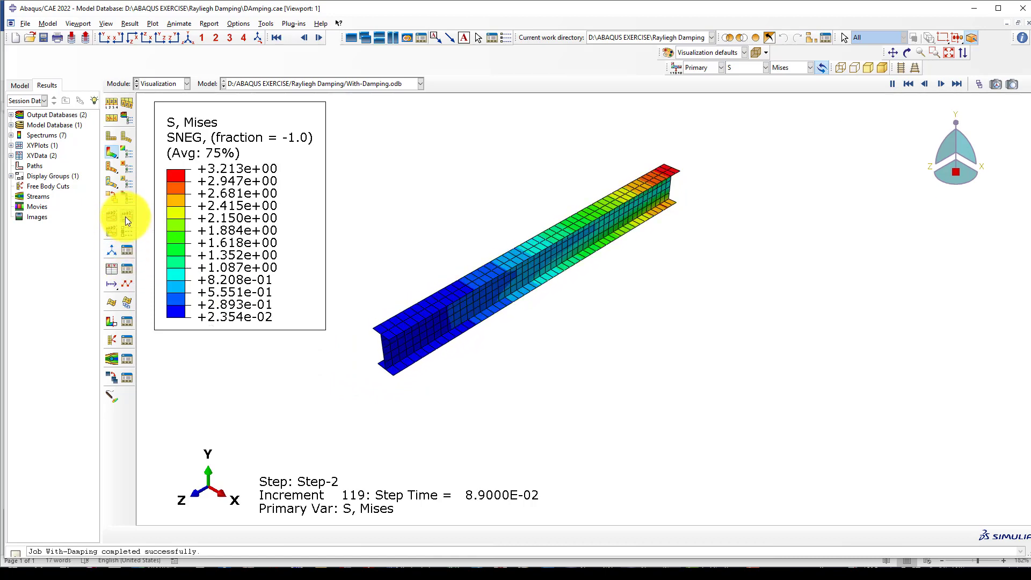
Delete the existing With-Damping and Without-Damping XY data from the current session.
{"action": "left_click", "coordinate": [129, 270]}
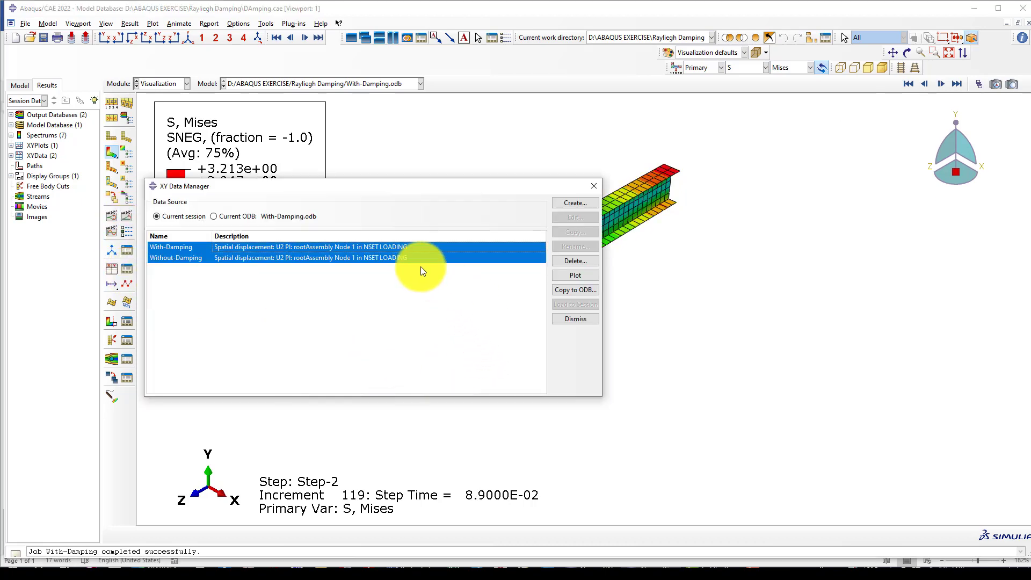
{"action": "left_click", "coordinate": [576, 261]}
{"action": "left_click", "coordinate": [490, 298]}
Create XY data from the ODB history output for U2 at the NSET LOADING node, saved as is, and inspect the plotted curve.
{"action": "left_click", "coordinate": [574, 204]}
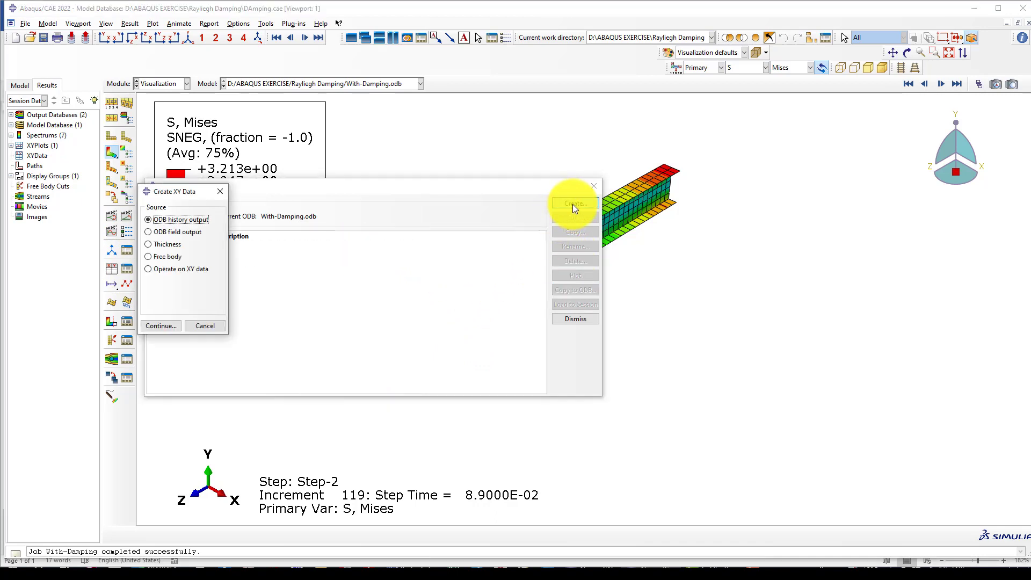
{"action": "left_click", "coordinate": [166, 324]}
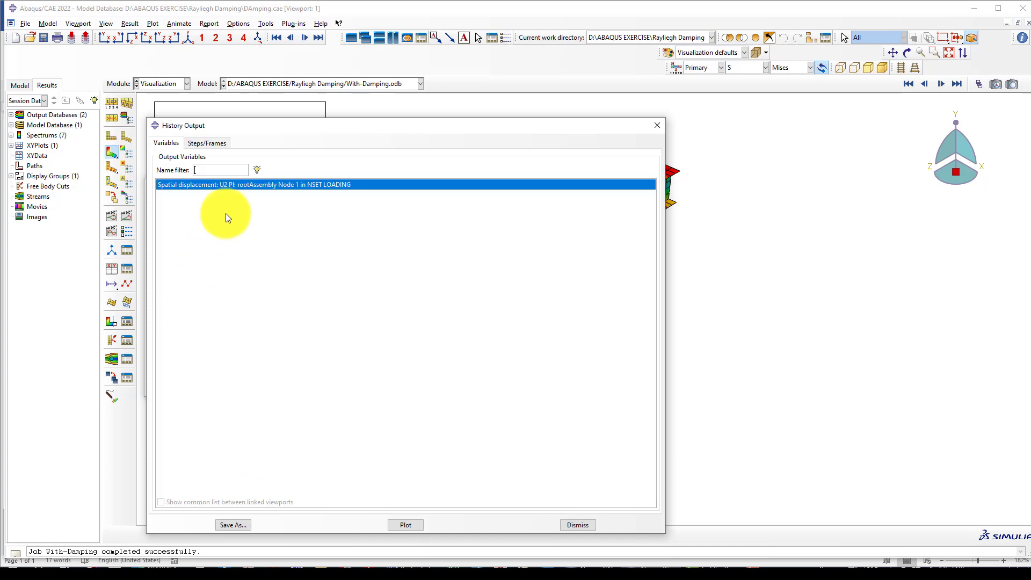
{"action": "left_click", "coordinate": [243, 527]}
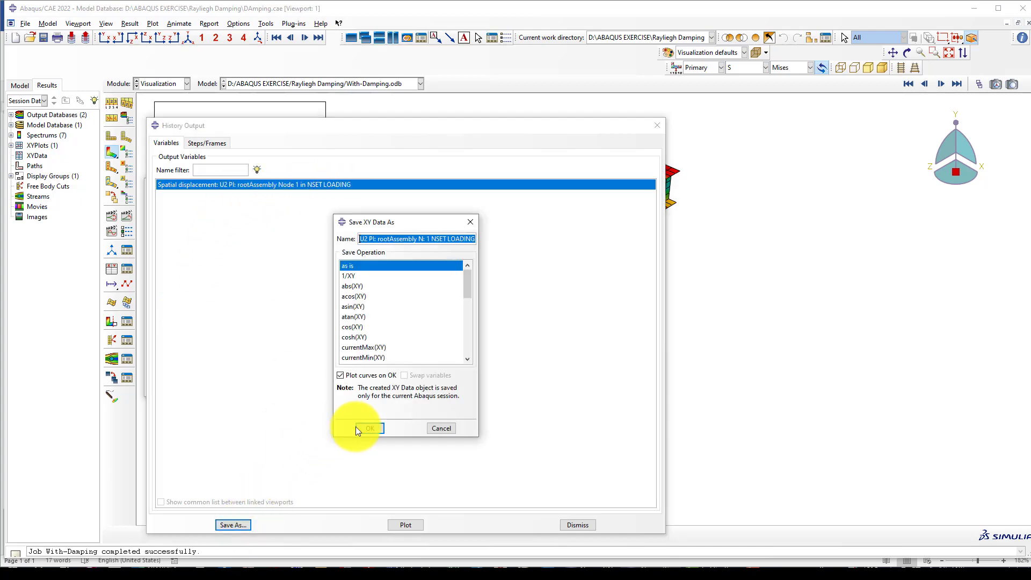
{"action": "left_click", "coordinate": [370, 424]}
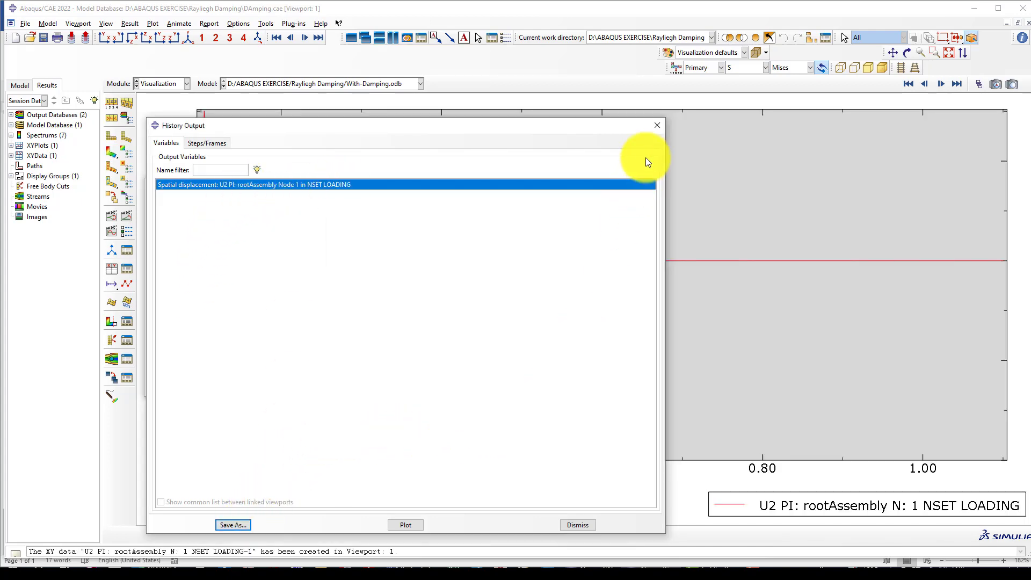
{"action": "left_click", "coordinate": [656, 126]}
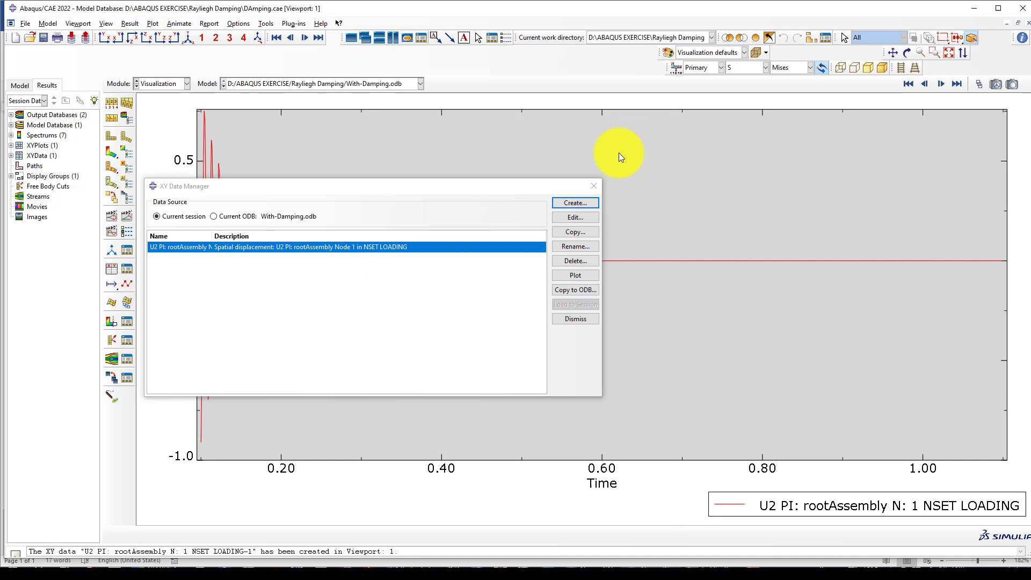
{"action": "left_click", "coordinate": [594, 186]}
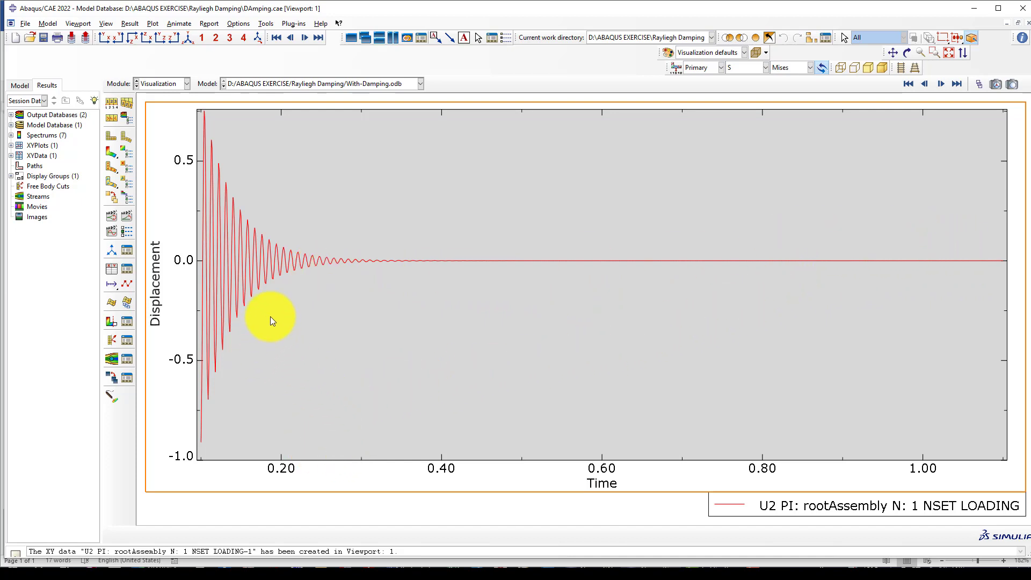
{"action": "scroll", "coordinate": [323, 277], "scroll_direction": "down", "scroll_amount": 5}
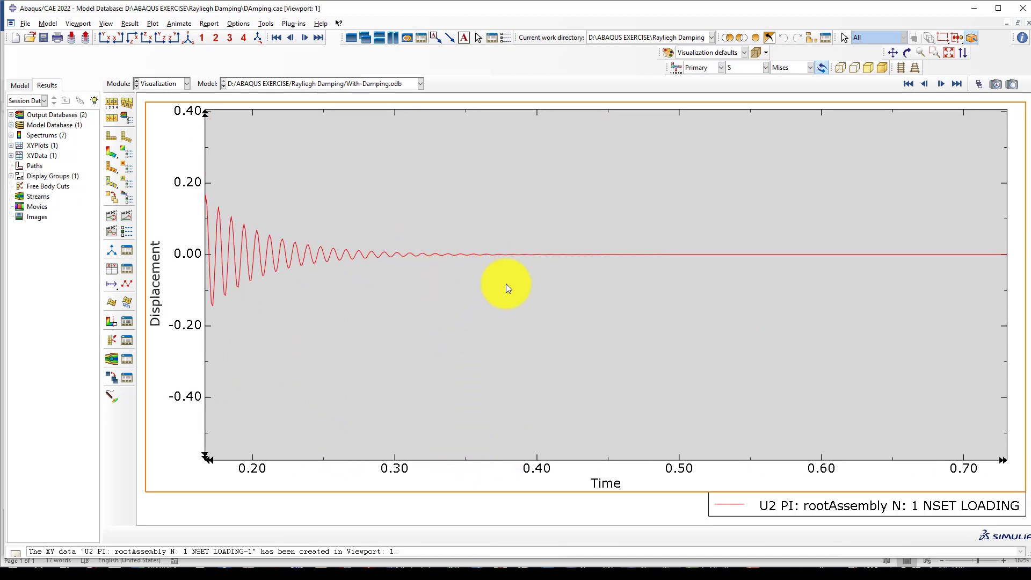
{"action": "left_click", "coordinate": [538, 459]}
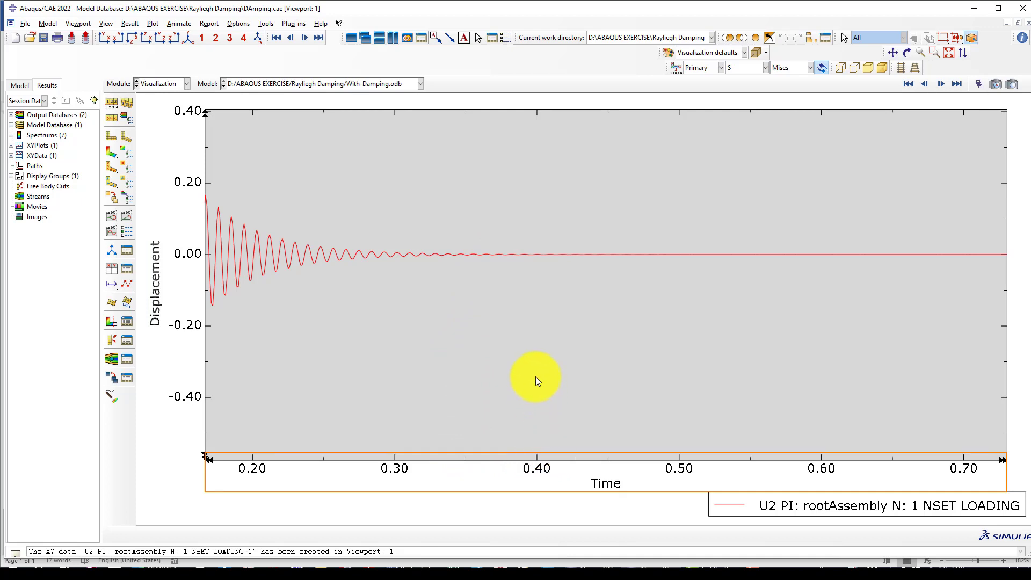
{"action": "scroll", "coordinate": [551, 311], "scroll_direction": "down", "scroll_amount": 5}
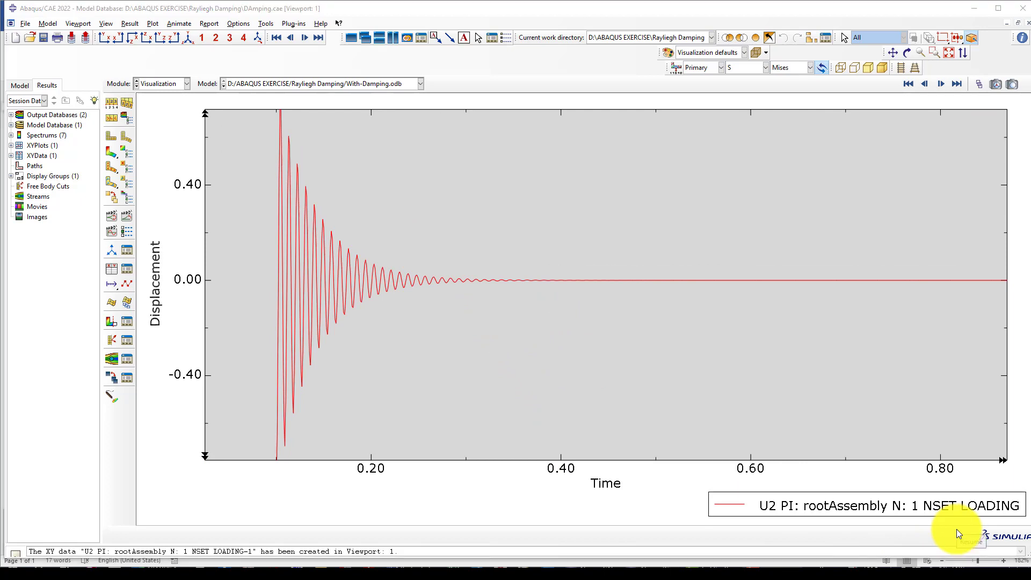
Rename the saved U2 displacement XY data as Damping.
{"action": "left_click", "coordinate": [127, 267]}
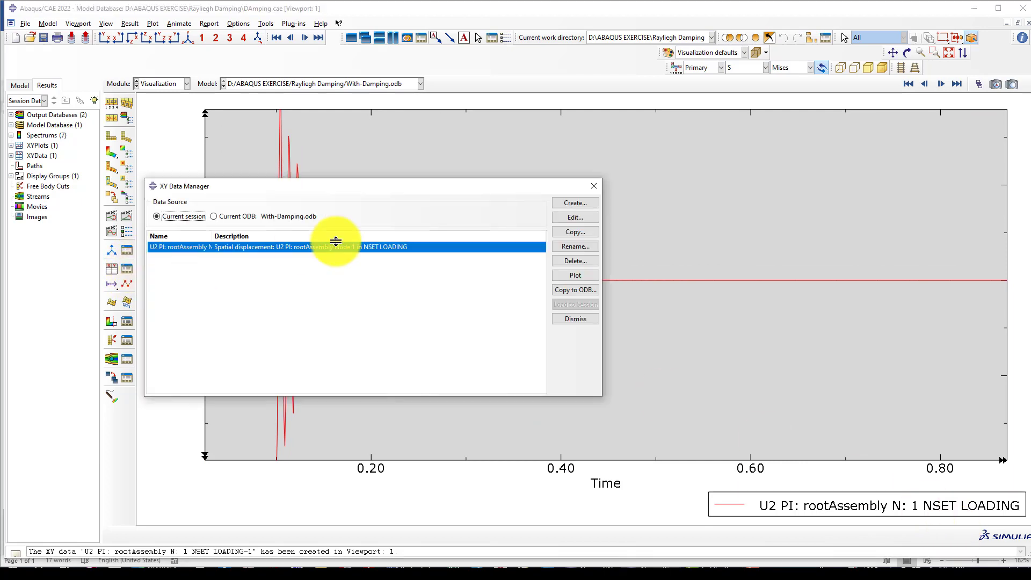
{"action": "left_click", "coordinate": [576, 246]}
{"action": "type", "text": "Damp"}
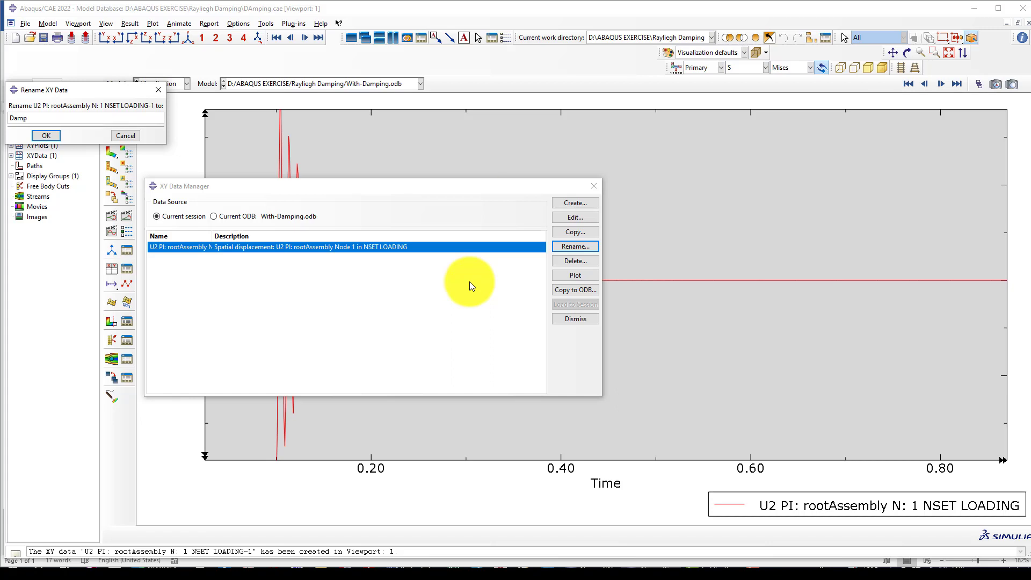
{"action": "type", "text": "ing"}
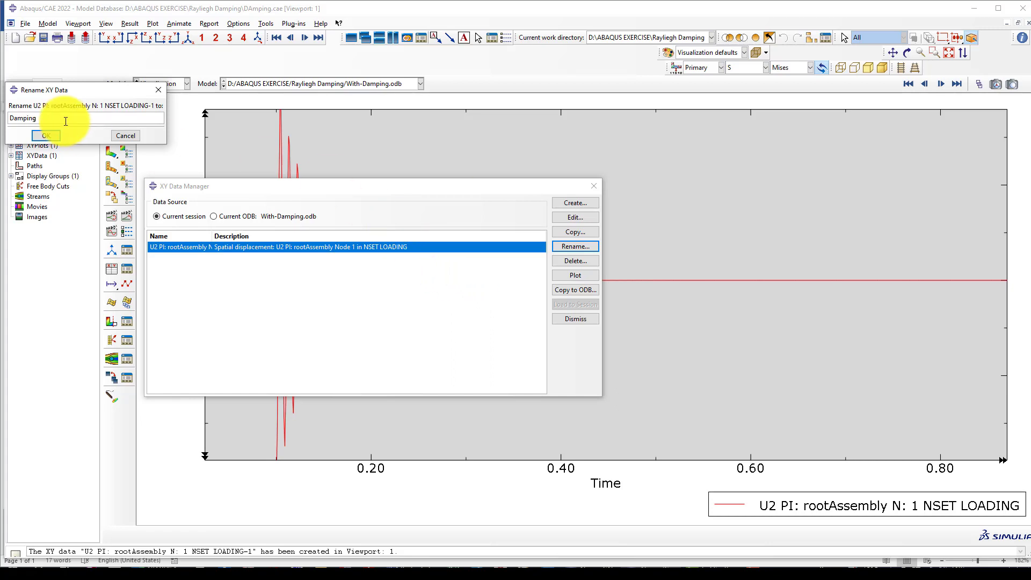
{"action": "left_click", "coordinate": [46, 135]}
{"action": "left_click", "coordinate": [594, 186]}
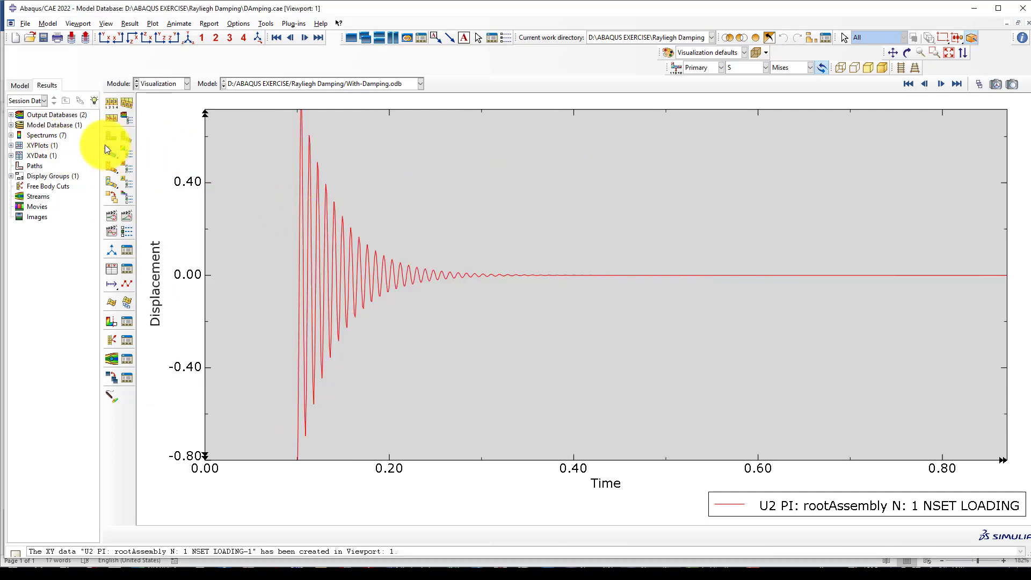
Copy Model-1 to a new model named Model-2.
{"action": "left_click", "coordinate": [22, 86]}
{"action": "left_click", "coordinate": [37, 124]}
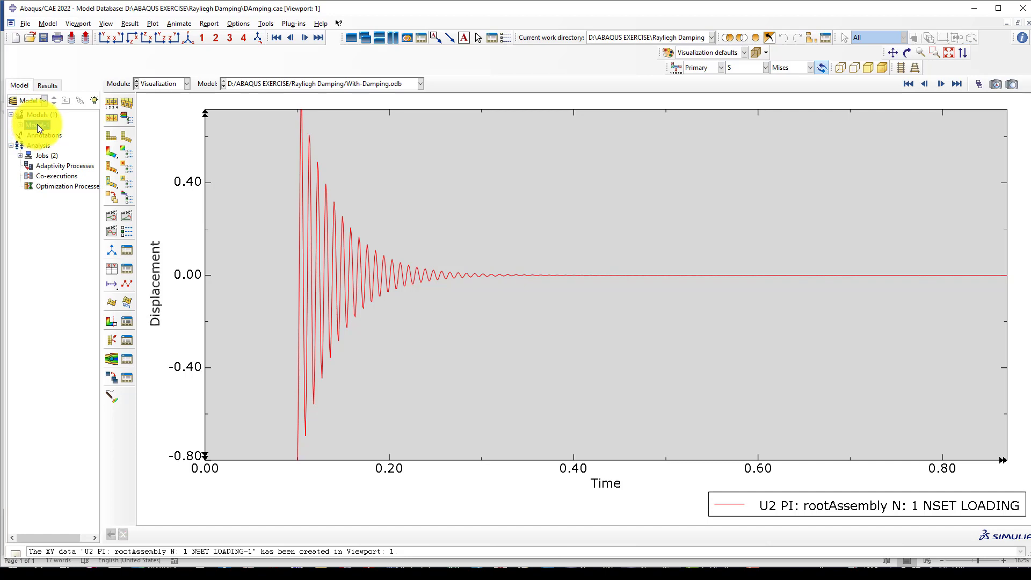
{"action": "right_click", "coordinate": [37, 124]}
{"action": "left_click", "coordinate": [55, 143]}
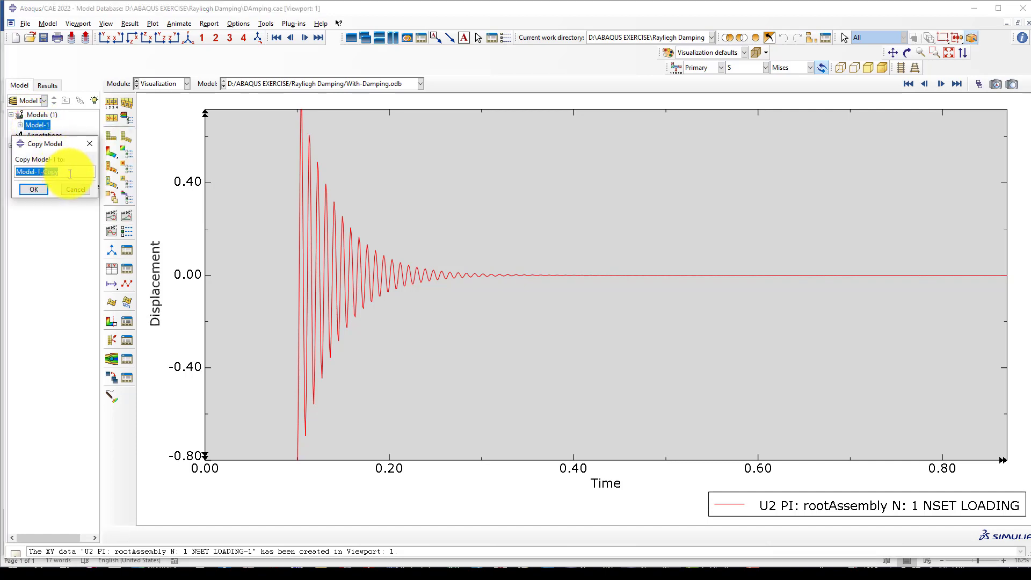
{"action": "type", "text": "-2"}
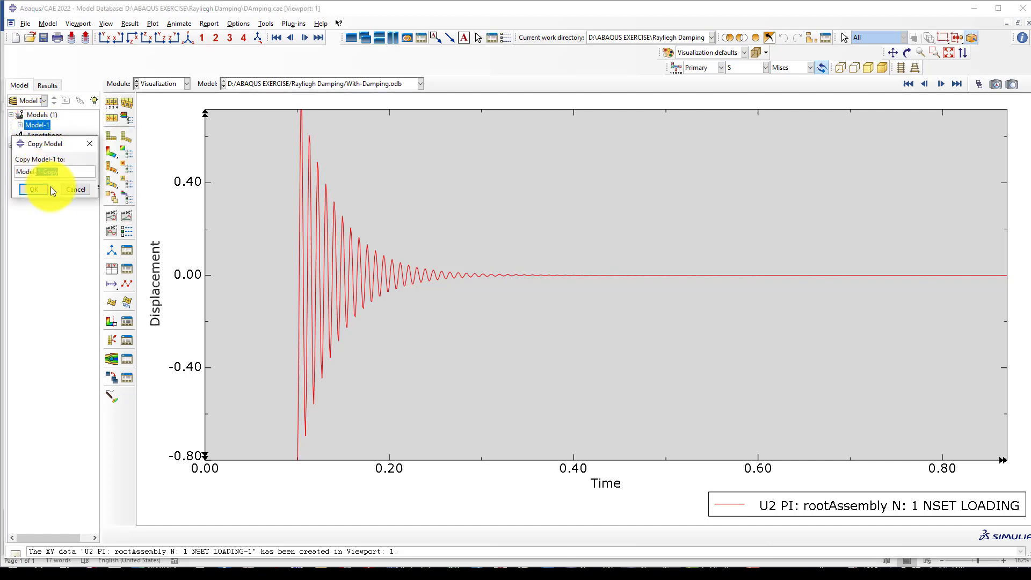
{"action": "left_click", "coordinate": [39, 189]}
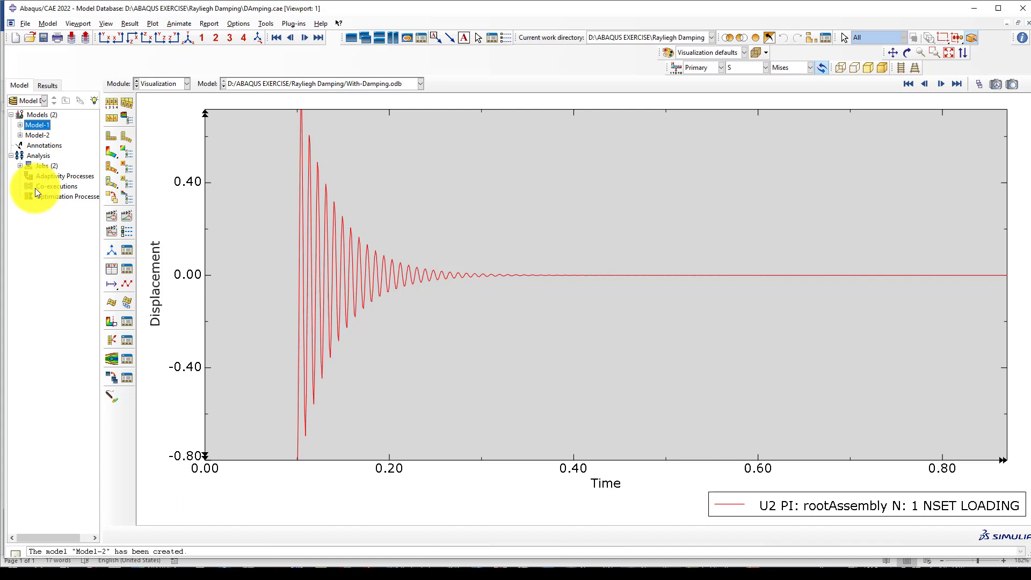
Delete the Damping behavior from Material-1 in Model-2, keeping its Density and Elastic behaviors.
{"action": "left_click", "coordinate": [39, 134]}
{"action": "left_click", "coordinate": [20, 135]}
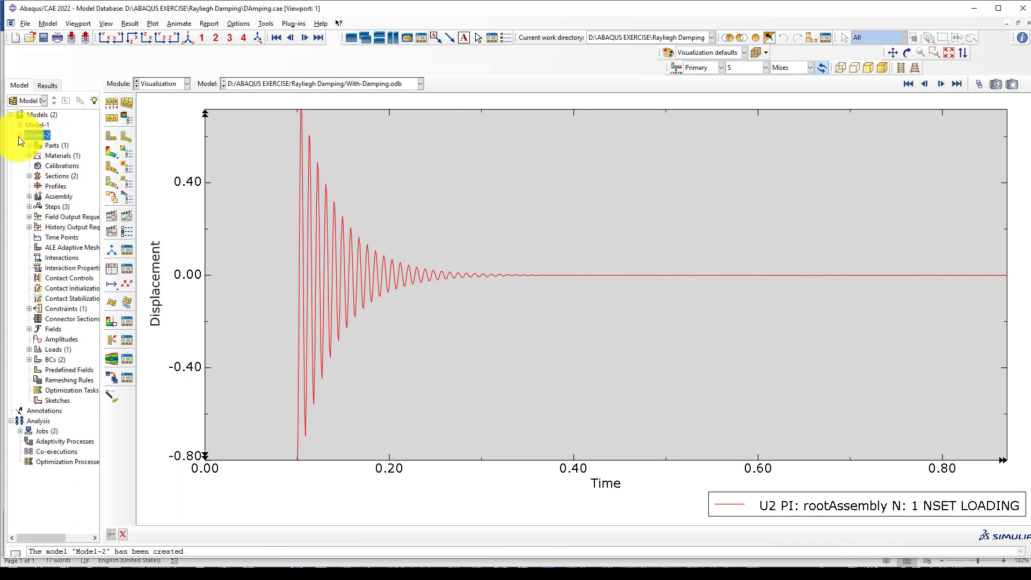
{"action": "left_click", "coordinate": [29, 155]}
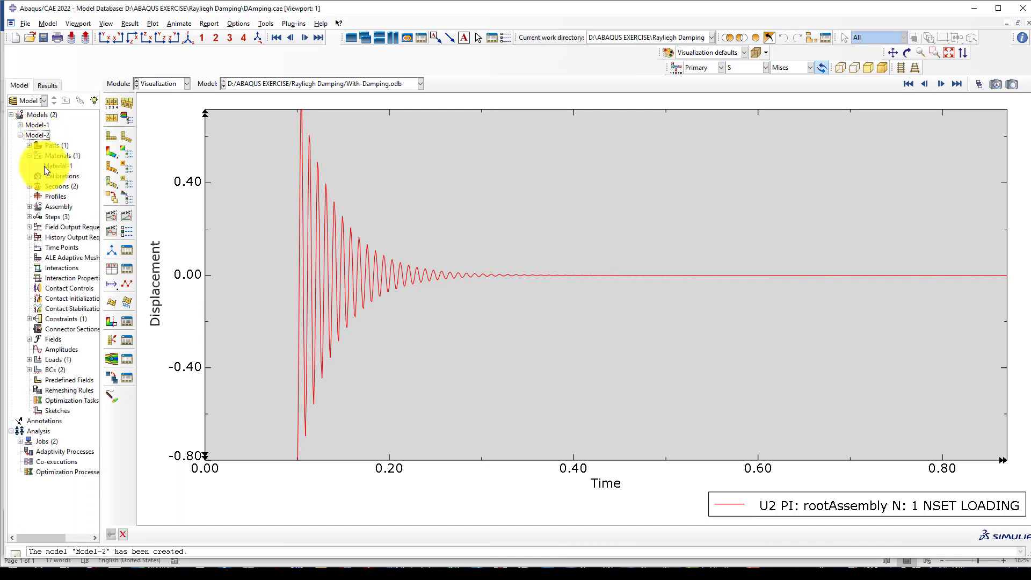
{"action": "left_click", "coordinate": [56, 167]}
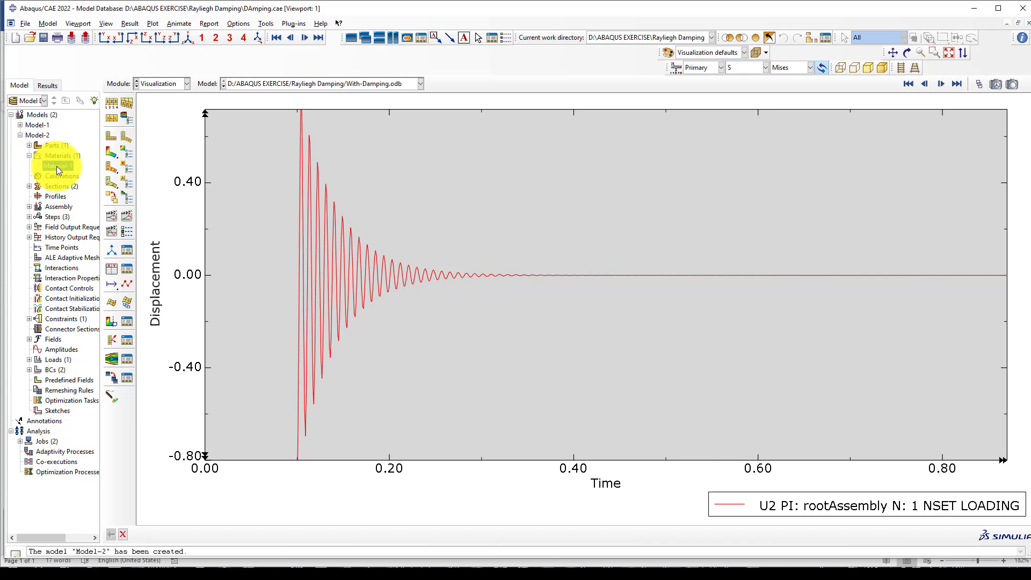
{"action": "double_click", "coordinate": [56, 166]}
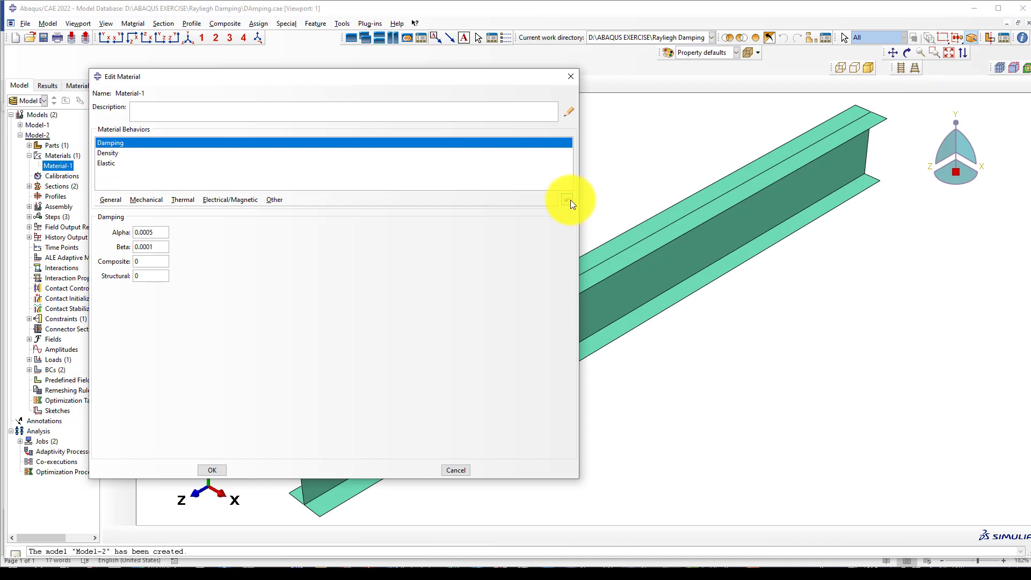
{"action": "left_click", "coordinate": [567, 200]}
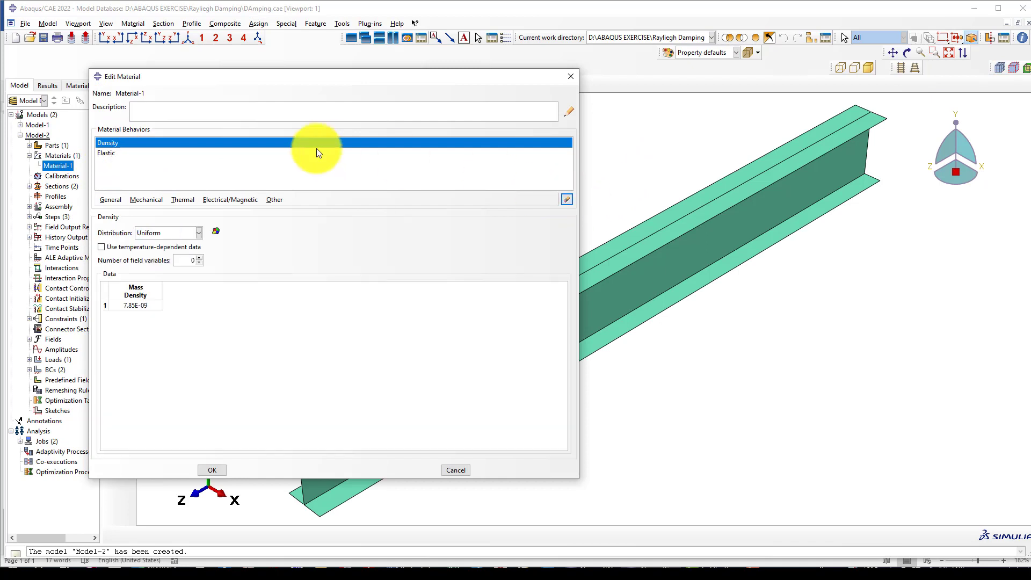
{"action": "left_click", "coordinate": [209, 468]}
Switch to the Job module and delete the old Without-Damping job.
{"action": "left_click", "coordinate": [157, 84]}
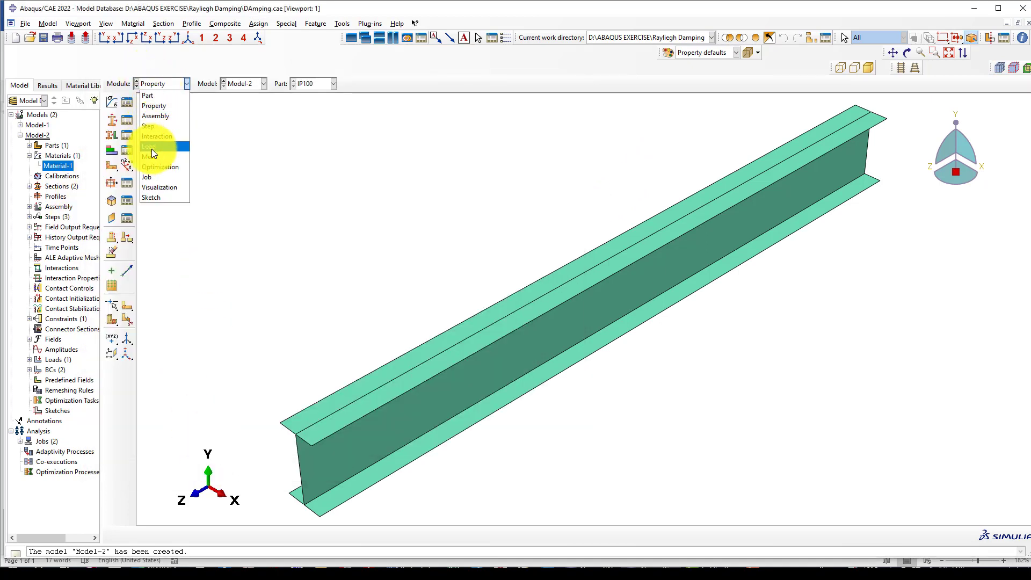
{"action": "left_click", "coordinate": [148, 176]}
{"action": "left_click", "coordinate": [274, 277]}
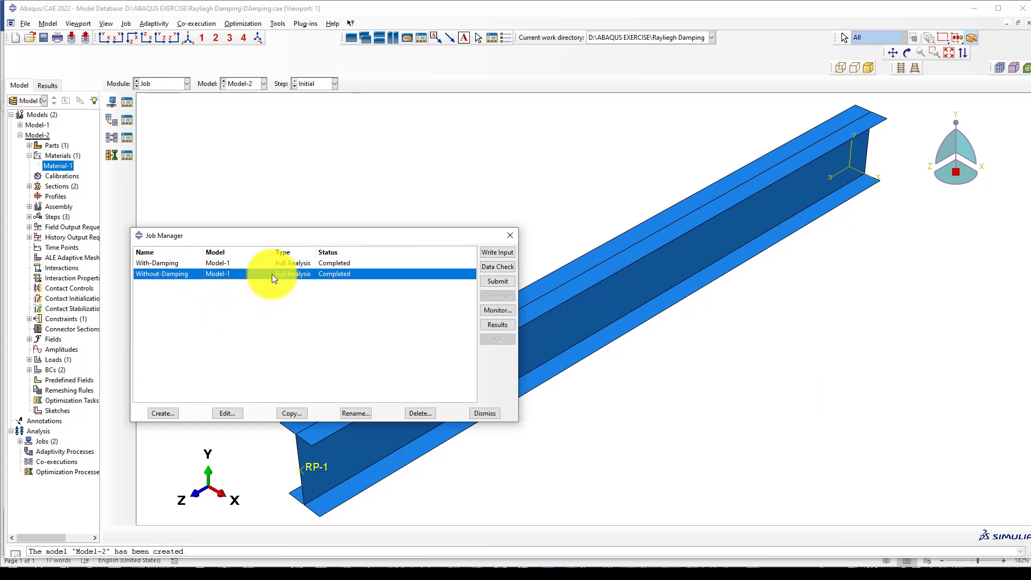
{"action": "left_click", "coordinate": [421, 413]}
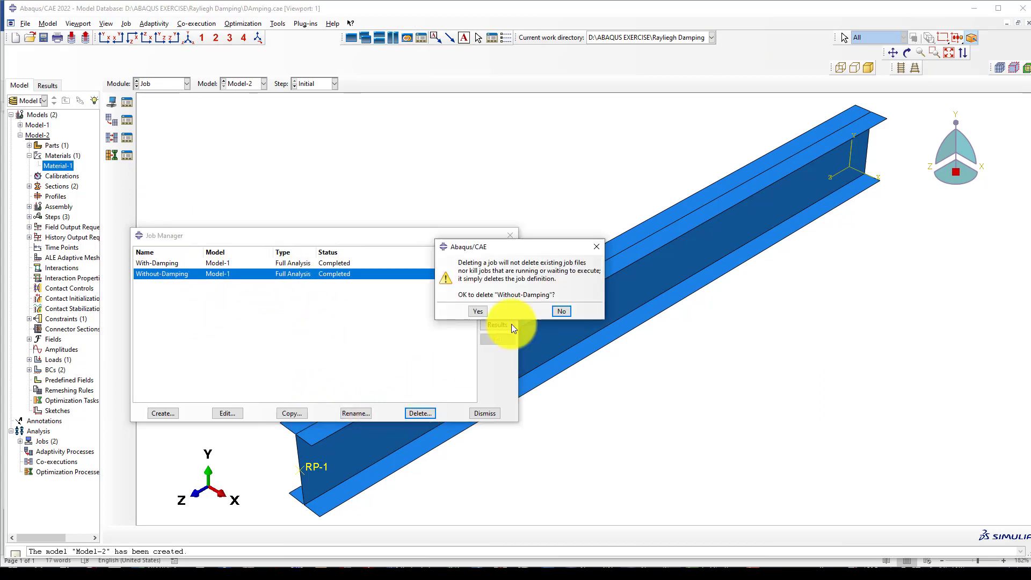
{"action": "left_click", "coordinate": [489, 324]}
Create a full analysis job named Withouth-Damping for Model-2, keeping the default job settings.
{"action": "left_click", "coordinate": [163, 413]}
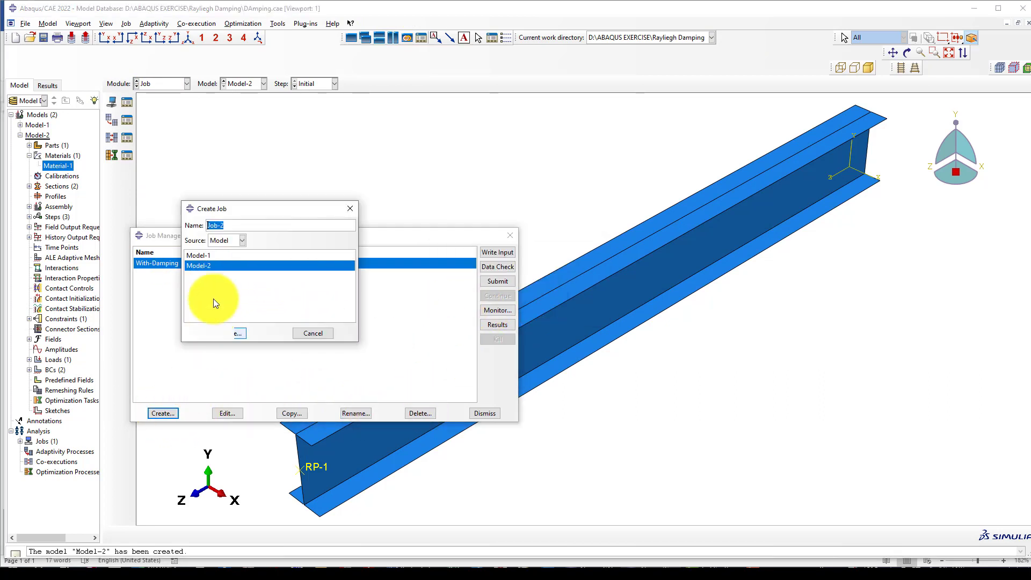
{"action": "left_click", "coordinate": [215, 265]}
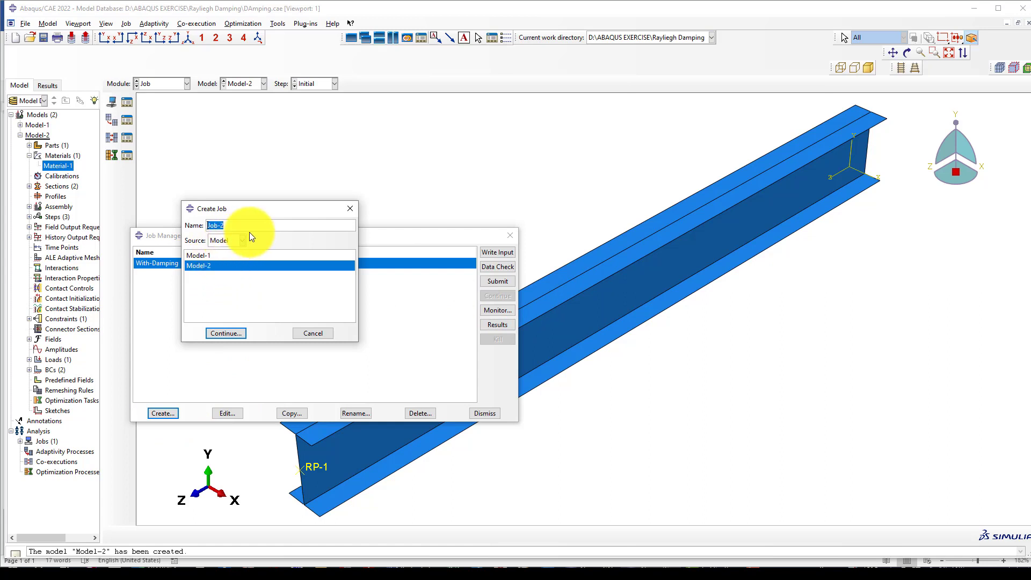
{"action": "type", "text": "Withouth-Damping"}
{"action": "left_click", "coordinate": [230, 333]}
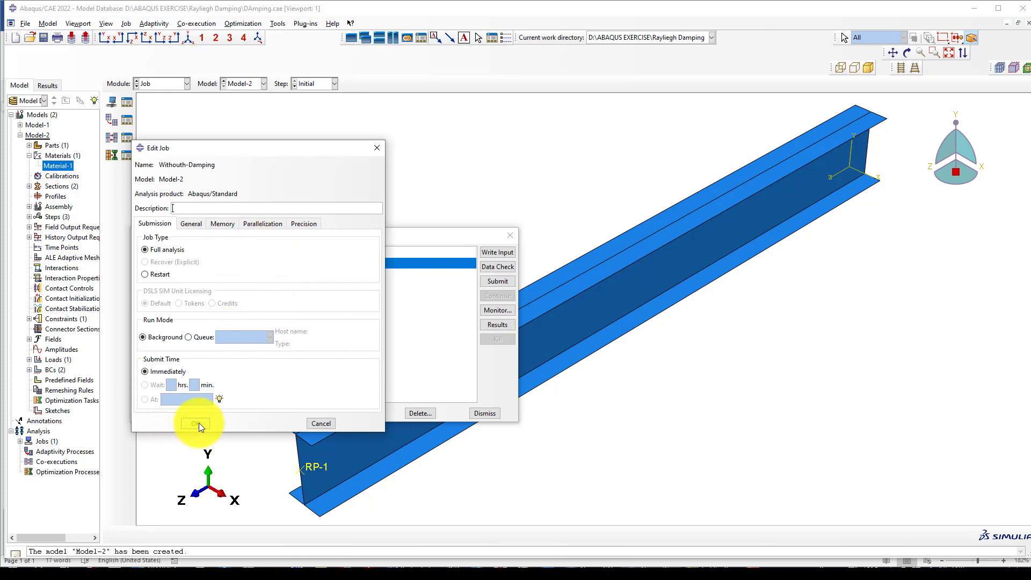
{"action": "left_click", "coordinate": [197, 423]}
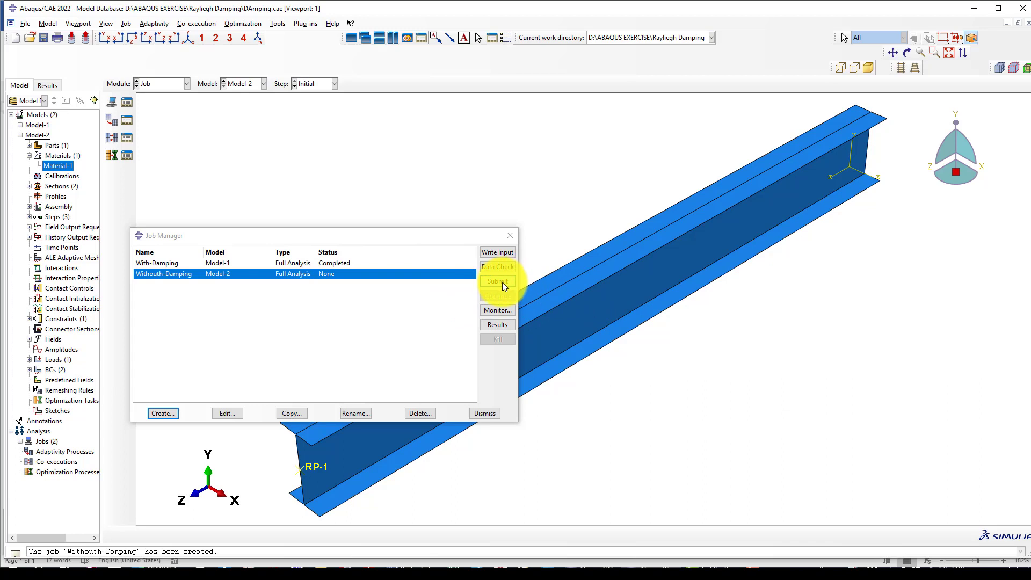
Submit the Withouth-Damping job for analysis.
{"action": "left_click", "coordinate": [336, 264]}
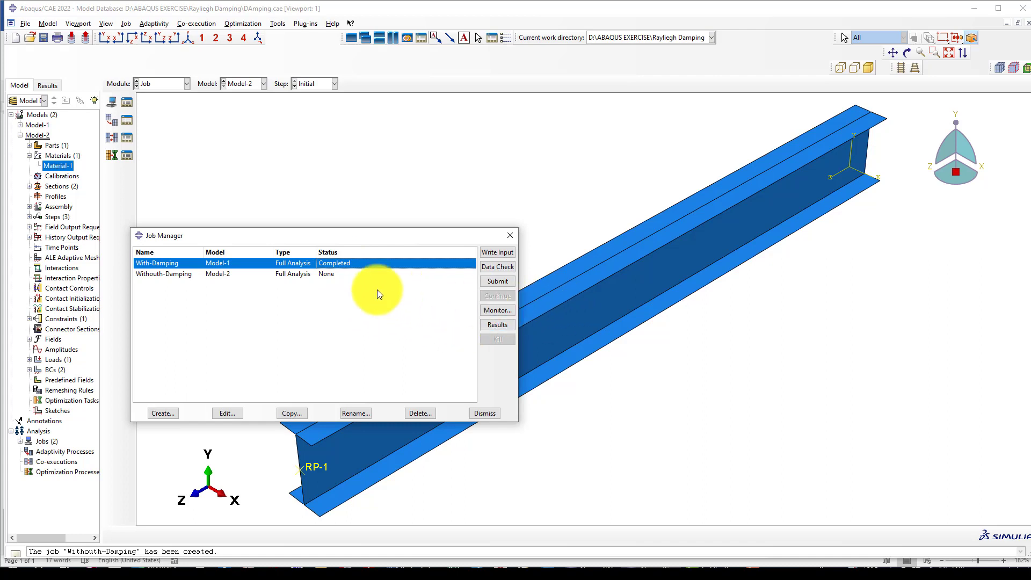
{"action": "left_click", "coordinate": [328, 275]}
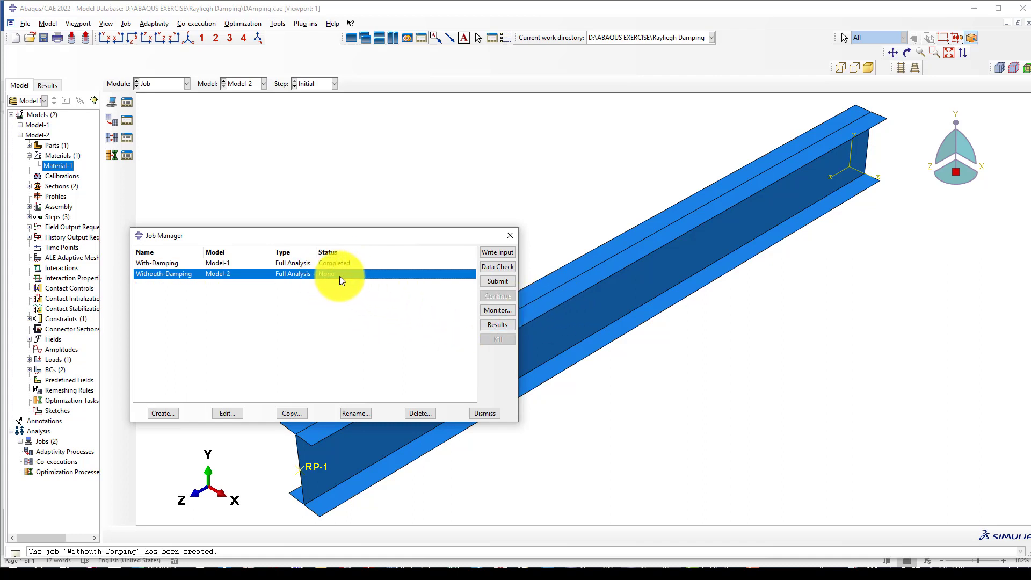
{"action": "left_click", "coordinate": [492, 282]}
{"action": "left_click", "coordinate": [484, 314]}
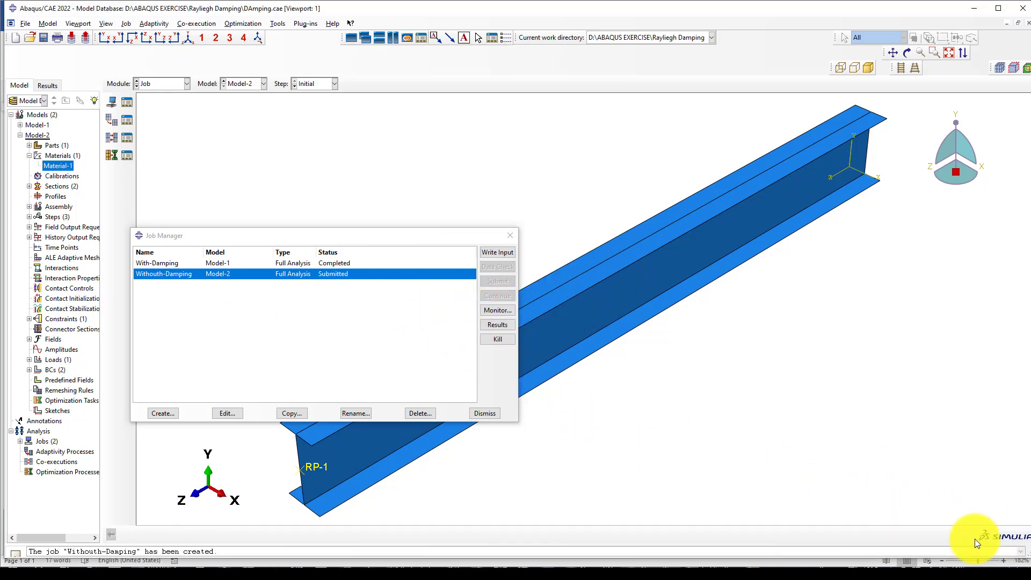
Monitor the Withouth-Damping run, checking its log, warnings and increments until the analysis finishes.
{"action": "left_click", "coordinate": [497, 310]}
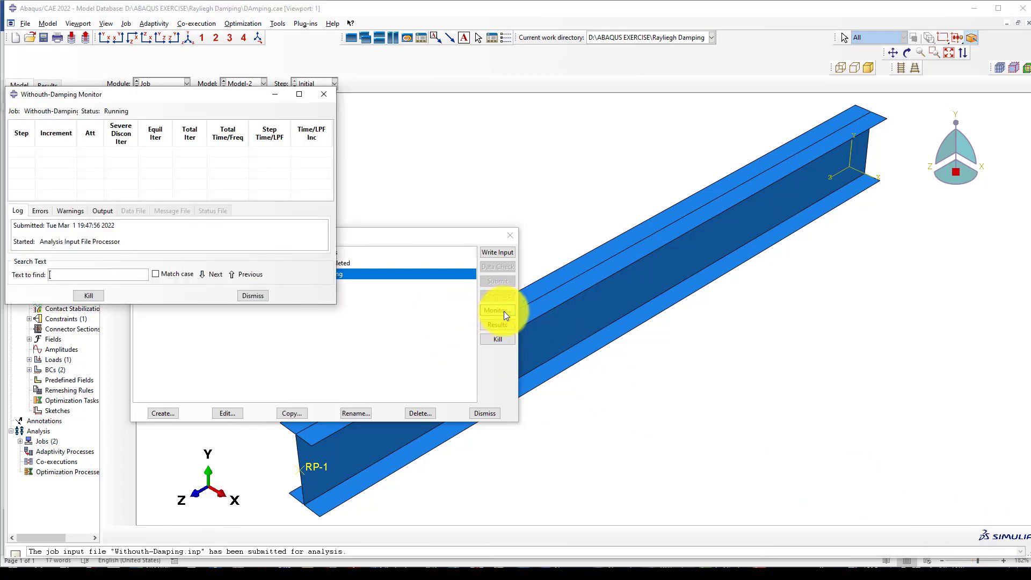
{"action": "left_click_drag", "start_coordinate": [226, 122], "coordinate": [392, 154]}
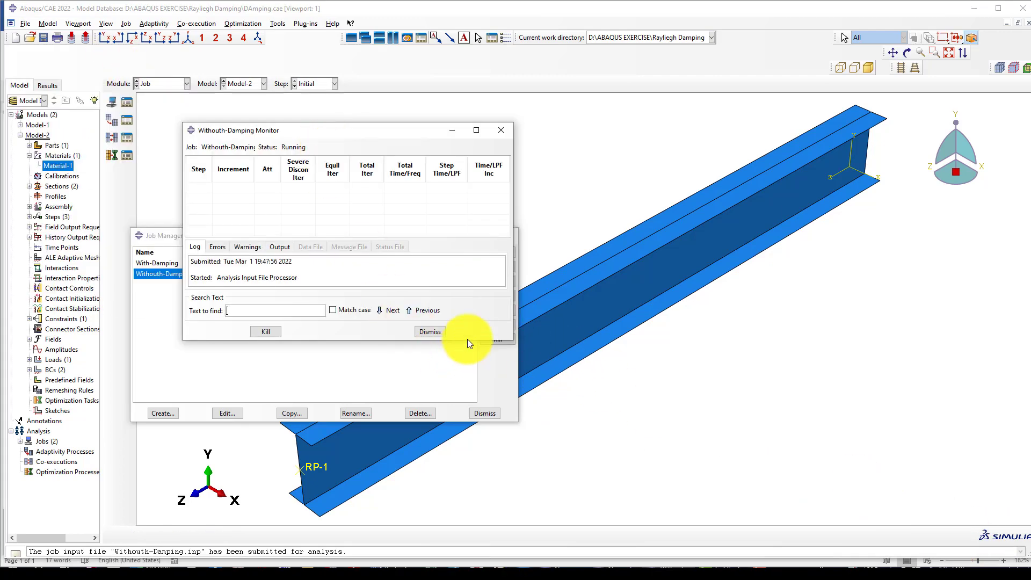
{"action": "left_click_drag", "start_coordinate": [469, 340], "coordinate": [474, 414]}
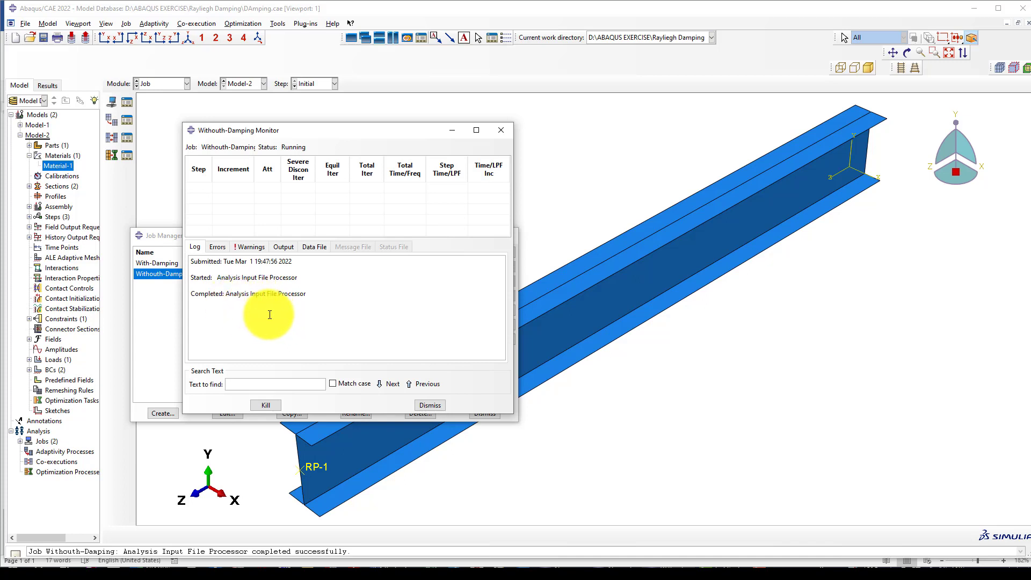
{"action": "left_click", "coordinate": [250, 248]}
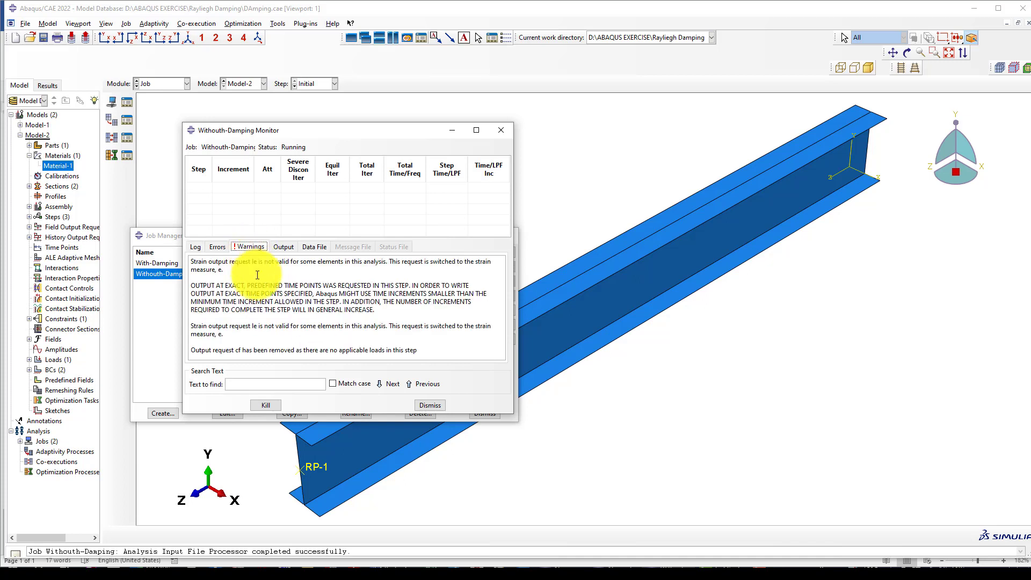
{"action": "left_click", "coordinate": [197, 247]}
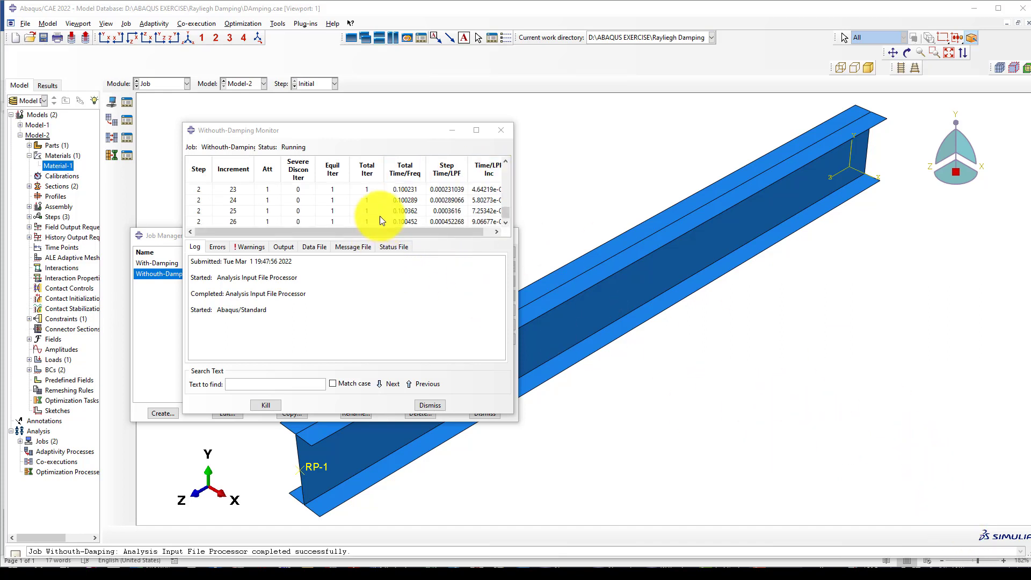
{"action": "scroll", "coordinate": [381, 211], "scroll_direction": "up", "scroll_amount": 3}
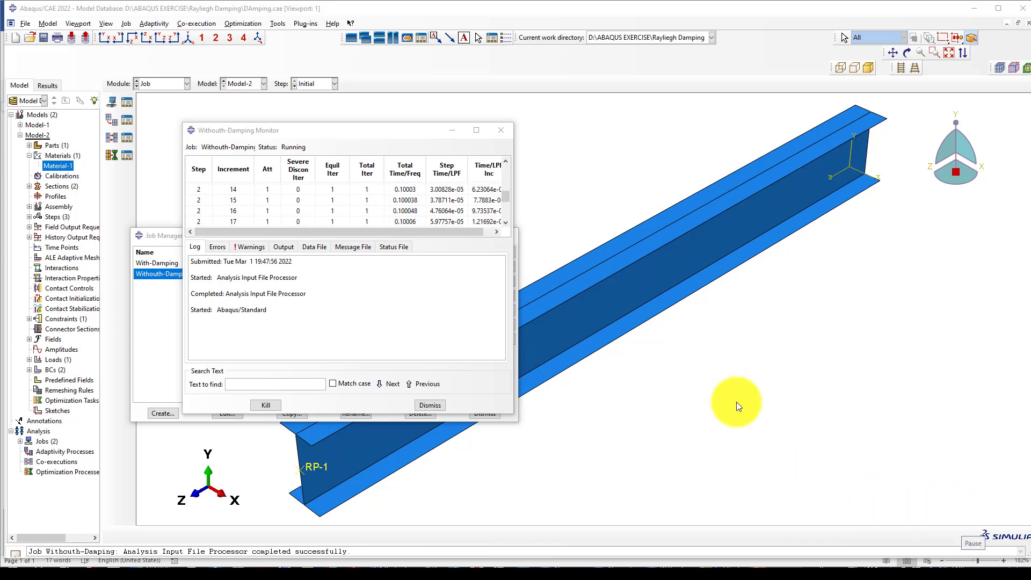
{"action": "scroll", "coordinate": [427, 199], "scroll_direction": "down", "scroll_amount": 3}
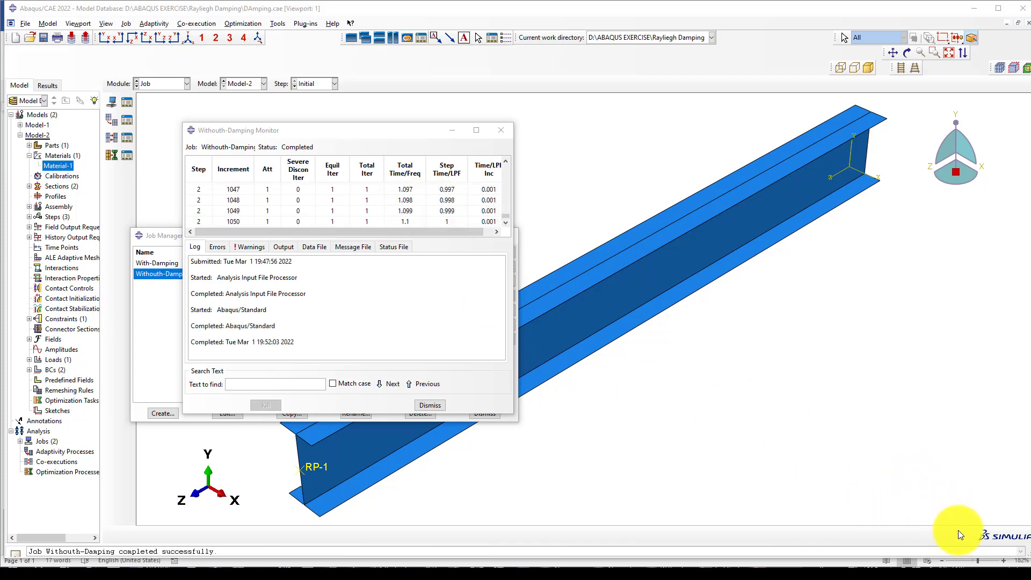
{"action": "left_click", "coordinate": [431, 405]}
Open the Withouth-Damping job's results and animate the Mises stress contours on the deformed beam over the time history.
{"action": "left_click", "coordinate": [496, 327]}
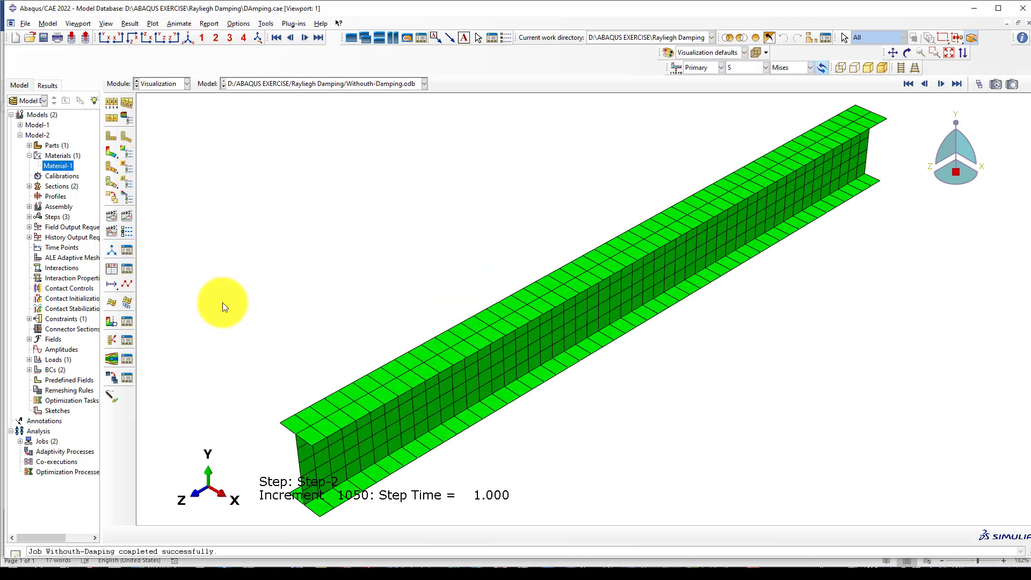
{"action": "left_click", "coordinate": [113, 152]}
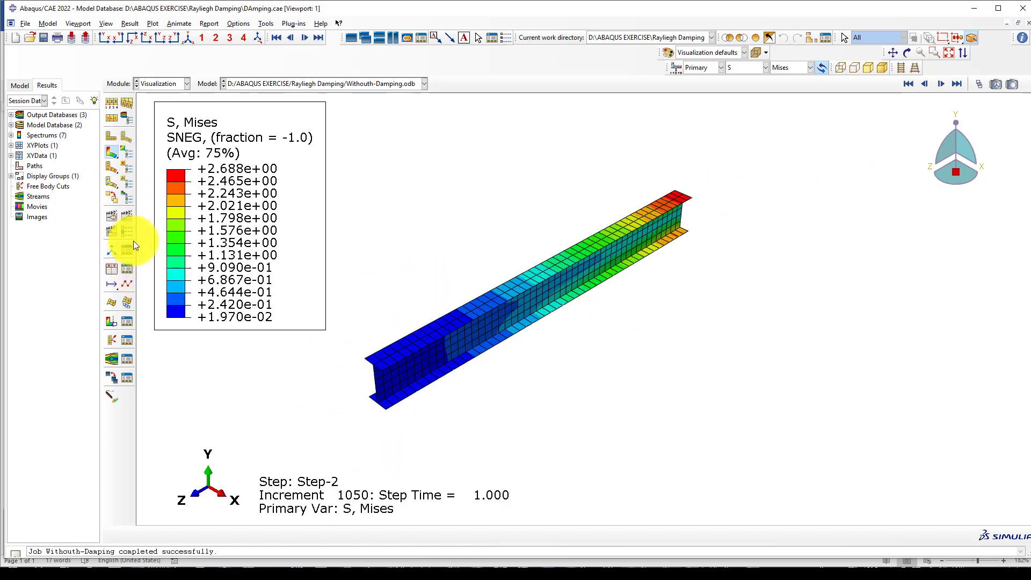
{"action": "left_click", "coordinate": [127, 217]}
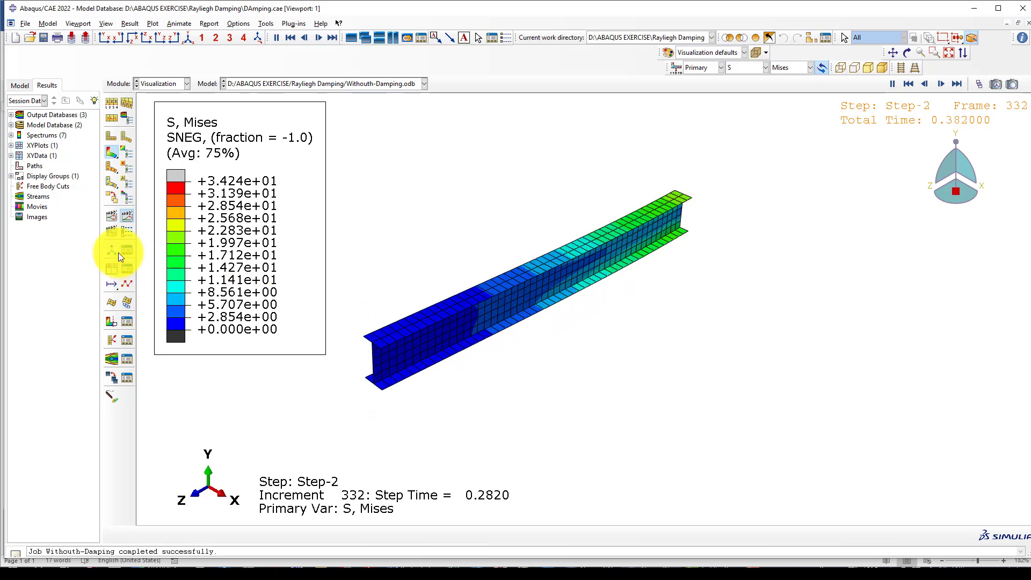
{"action": "left_click", "coordinate": [126, 217]}
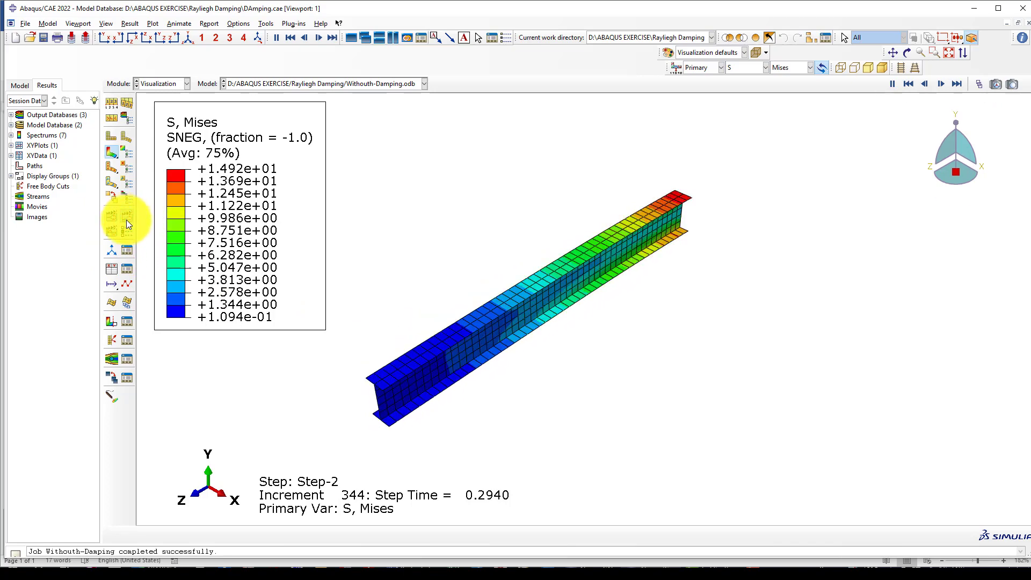
Create XY data from the ODB history output of U2 at the LOADING set, saving and plotting it under the default name.
{"action": "left_click", "coordinate": [125, 270]}
{"action": "left_click", "coordinate": [574, 204]}
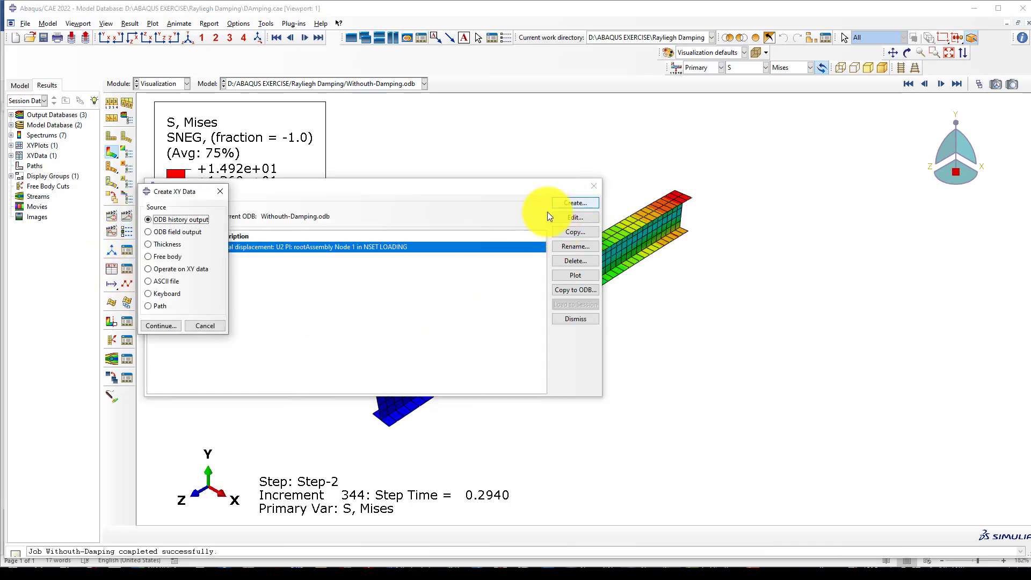
{"action": "left_click", "coordinate": [159, 325]}
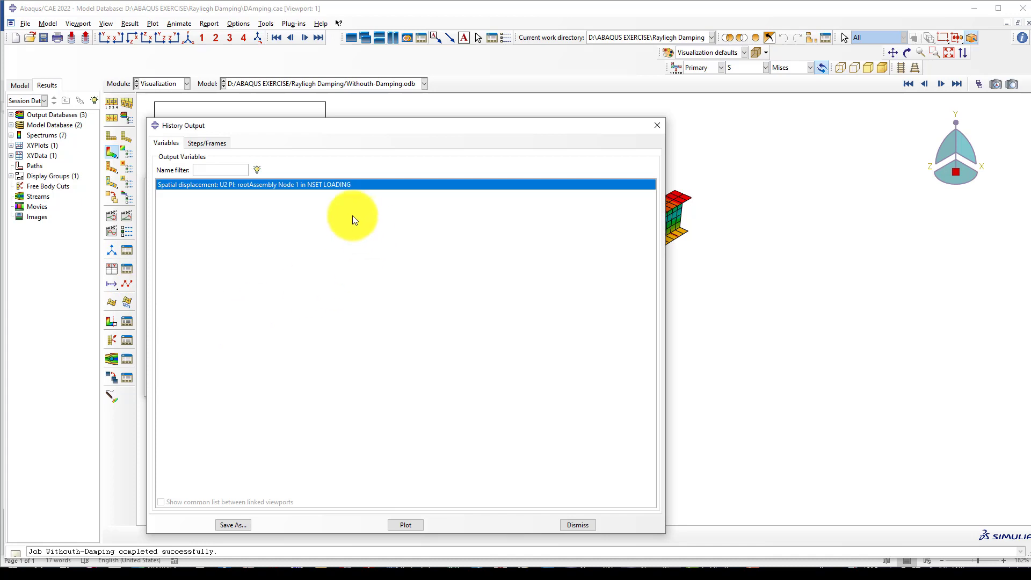
{"action": "left_click", "coordinate": [233, 525]}
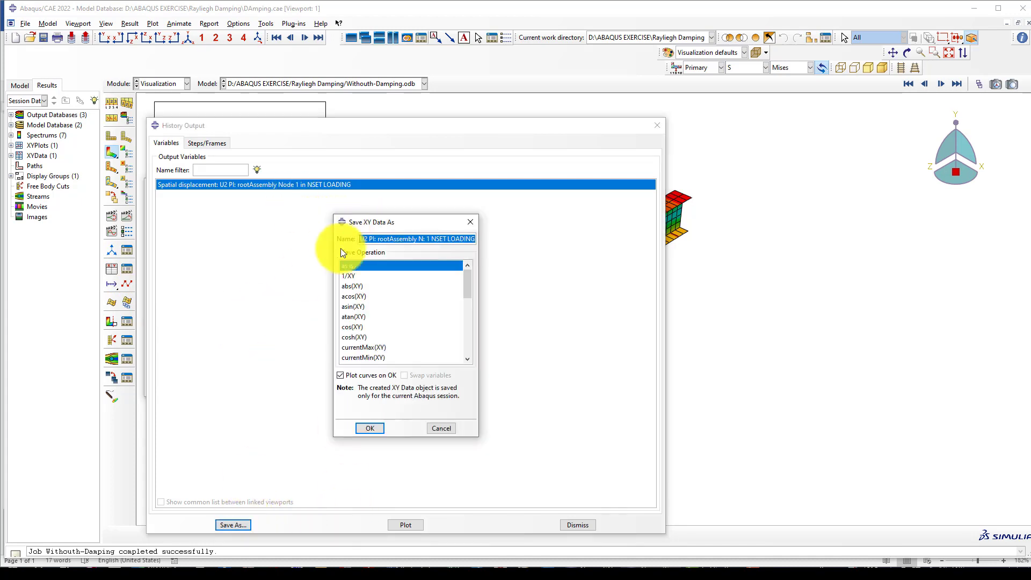
{"action": "left_click", "coordinate": [372, 429]}
{"action": "left_click", "coordinate": [575, 524]}
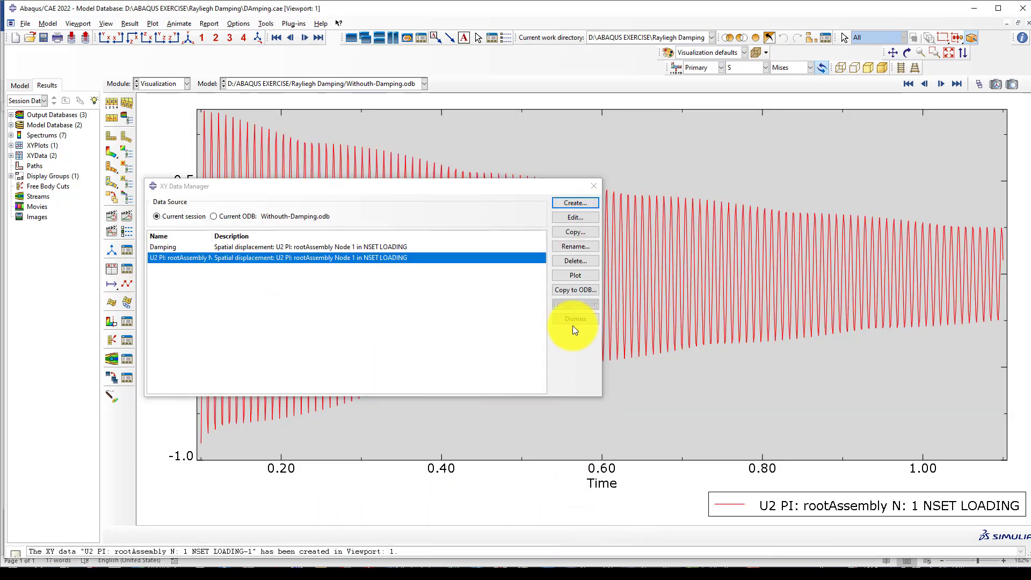
{"action": "left_click", "coordinate": [575, 203]}
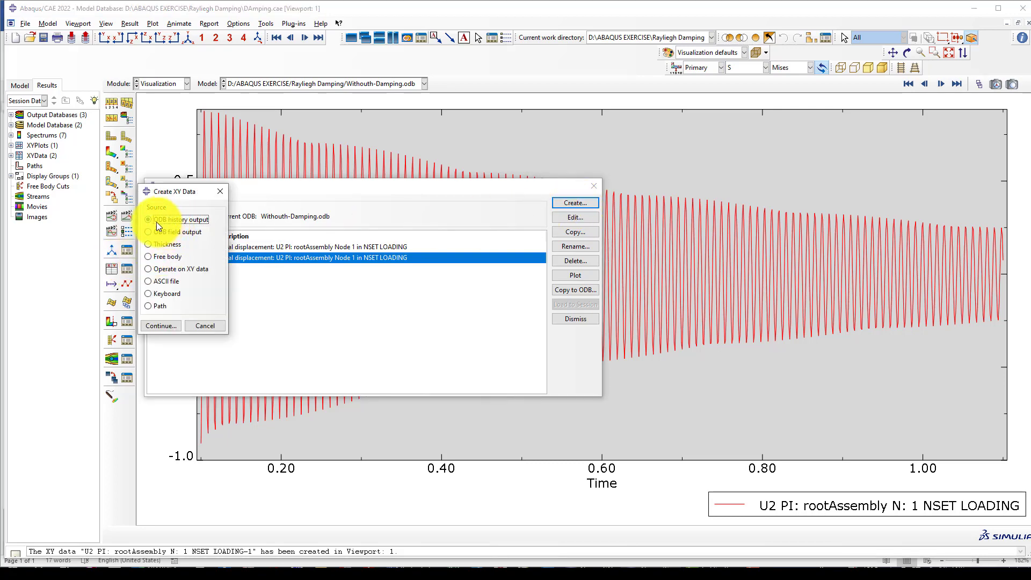
{"action": "left_click", "coordinate": [159, 269]}
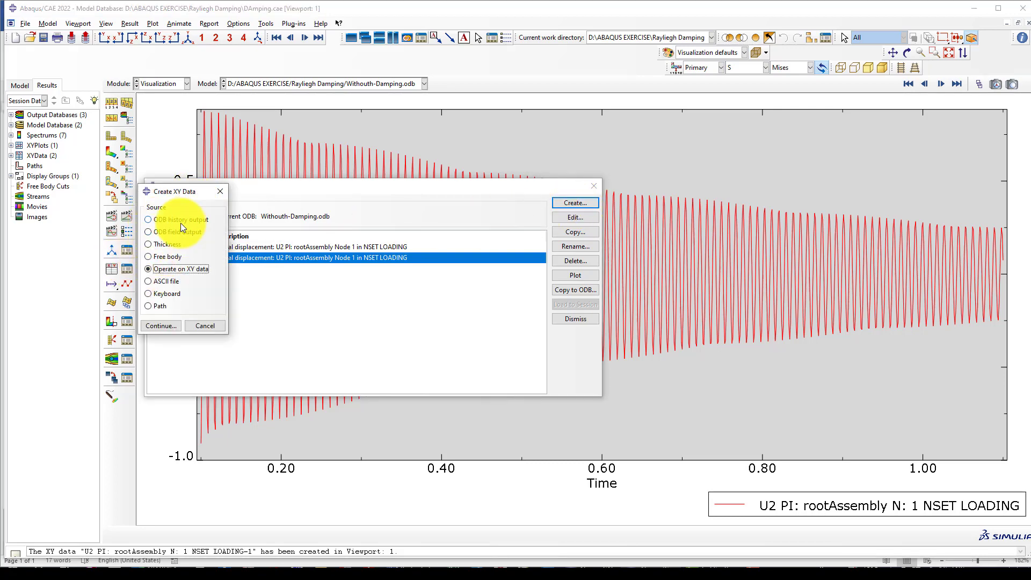
{"action": "left_click", "coordinate": [219, 192]}
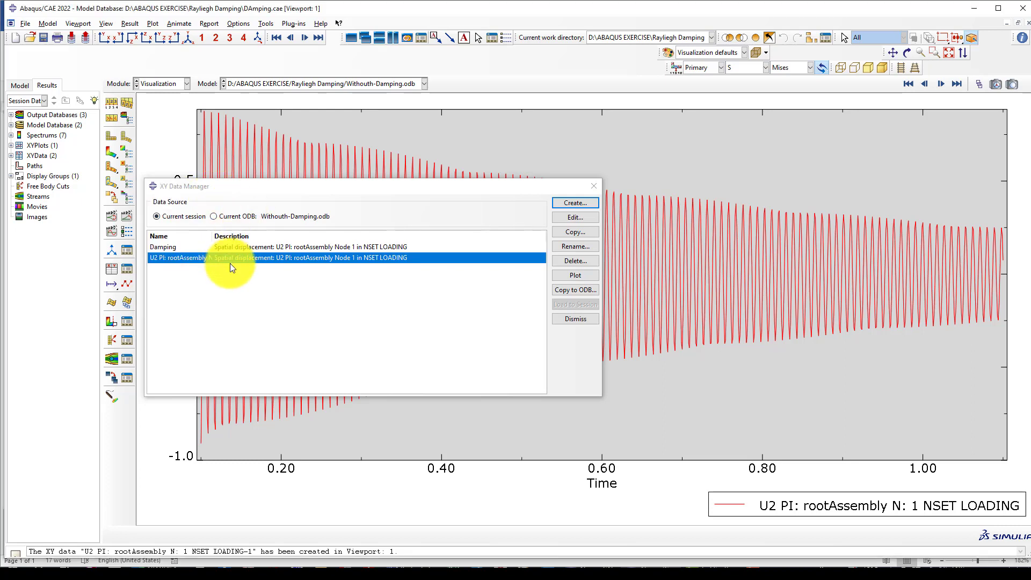
Rename the newly saved U2 displacement XY data as "Without -Damping".
{"action": "left_click", "coordinate": [573, 247]}
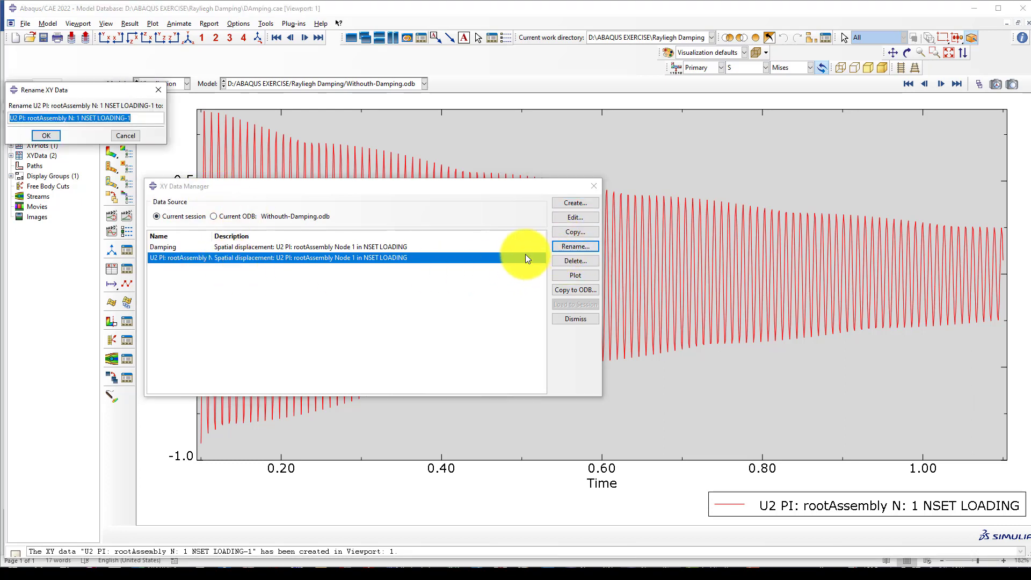
{"action": "type", "text": "Witho"}
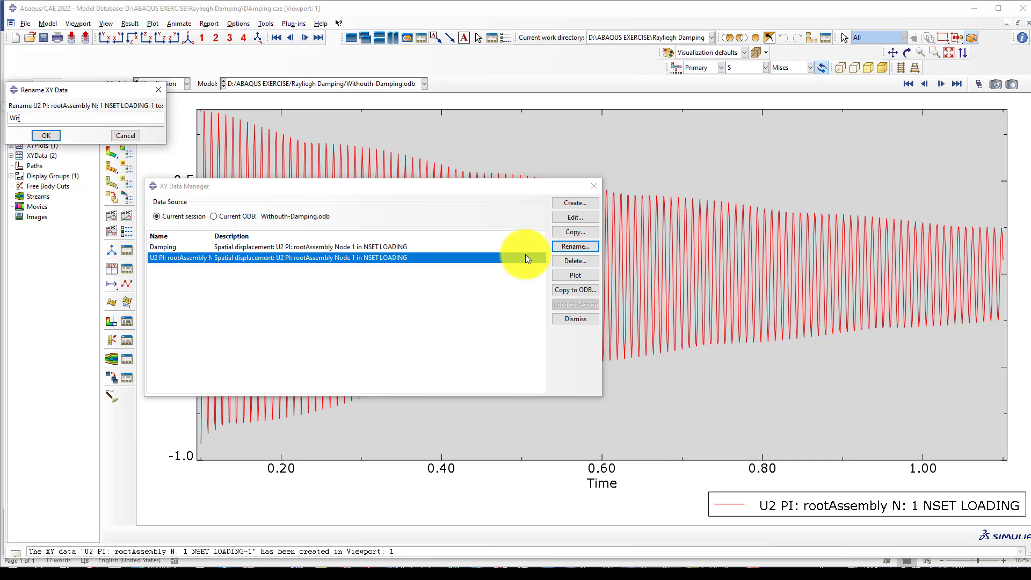
{"action": "type", "text": "ut"}
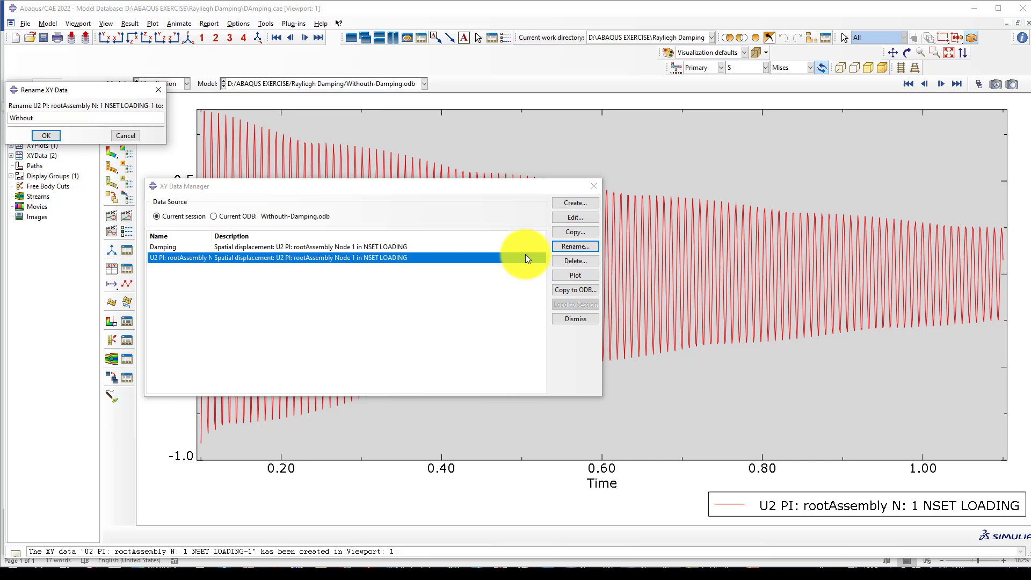
{"action": "key", "text": "BackSpace"}
{"action": "key", "text": "BackSpace"}
{"action": "key", "text": "BackSpace"}
{"action": "key", "text": "BackSpace"}
{"action": "key", "text": "BackSpace"}
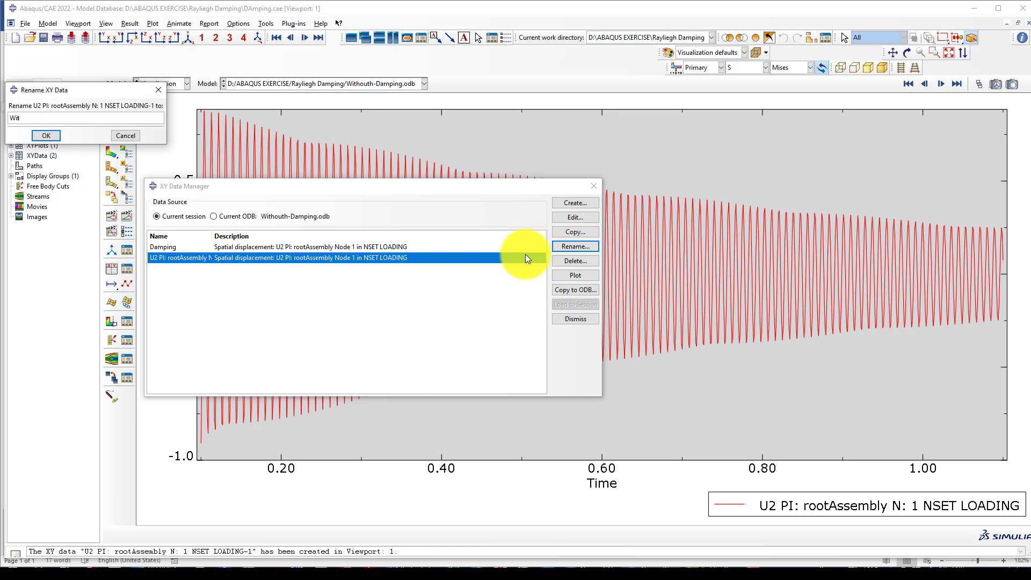
{"action": "type", "text": "tt"}
{"action": "key", "text": "BackSpace"}
{"action": "type", "text": "houth"}
{"action": "key", "text": "BackSpace"}
{"action": "key", "text": "BackSpace"}
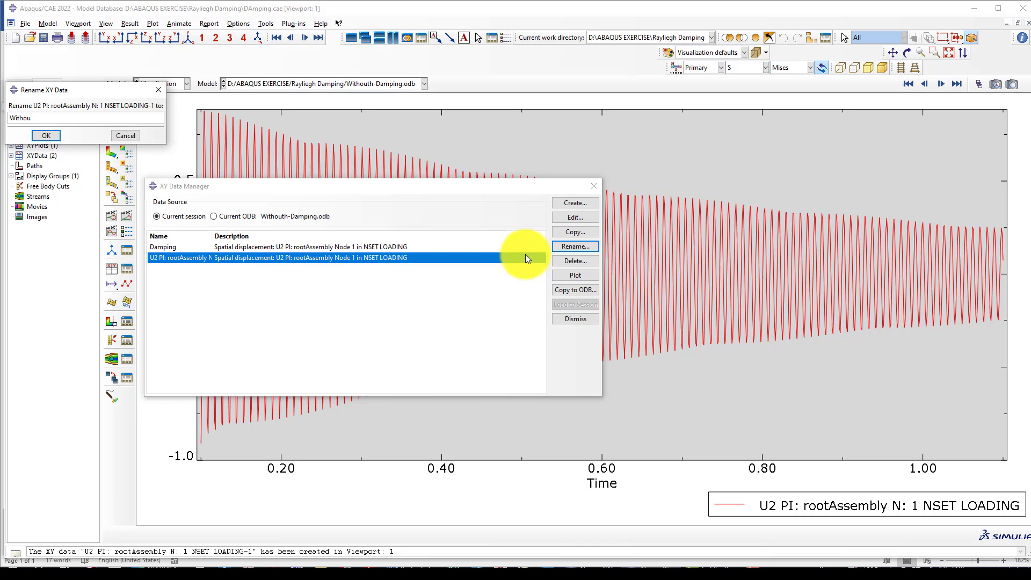
{"action": "type", "text": "t da"}
{"action": "key", "text": "BackSpace"}
{"action": "key", "text": "BackSpace"}
{"action": "key", "text": "BackSpace"}
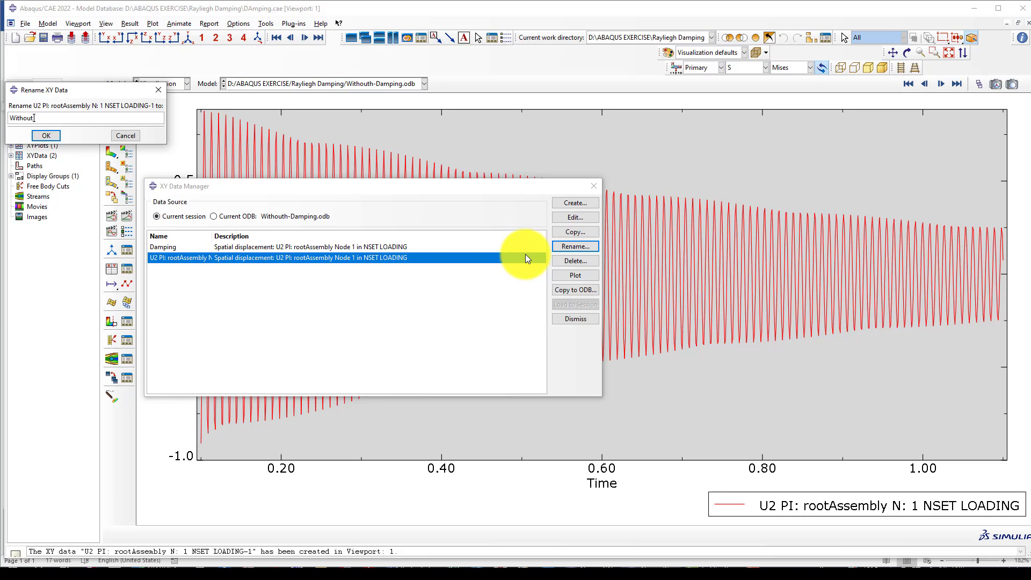
{"action": "type", "text": "-Damping"}
{"action": "left_click", "coordinate": [39, 134]}
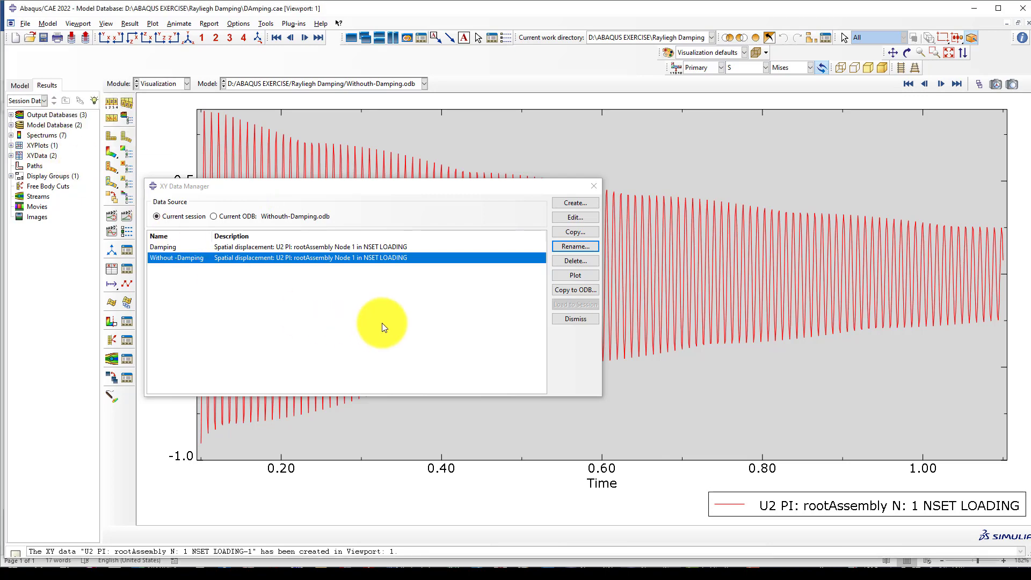
Plot the Damping and Without -Damping displacement curves together in one graph for comparison.
{"action": "left_click_drag", "start_coordinate": [373, 249], "coordinate": [373, 257]}
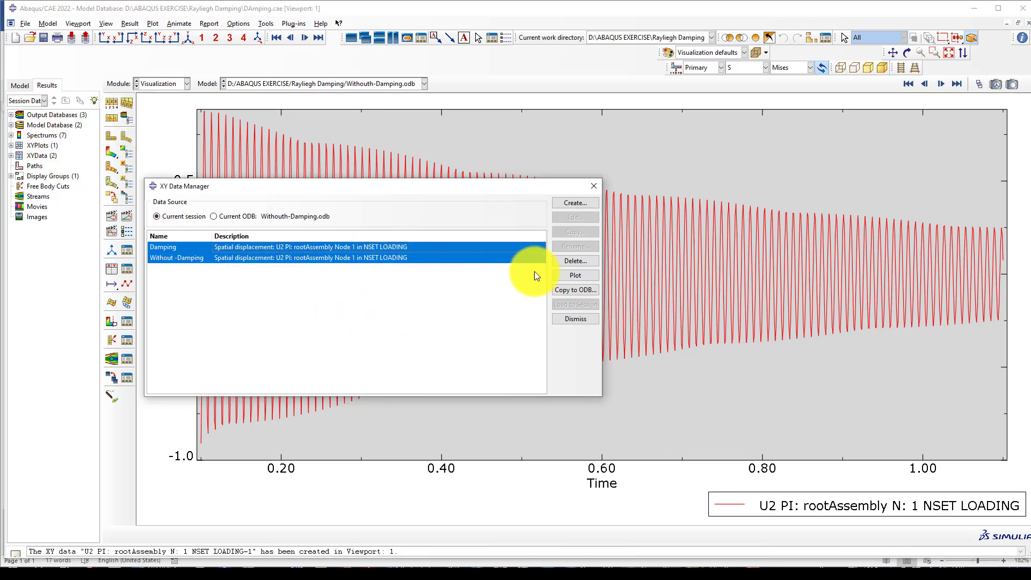
{"action": "left_click", "coordinate": [568, 277]}
{"action": "left_click", "coordinate": [594, 187]}
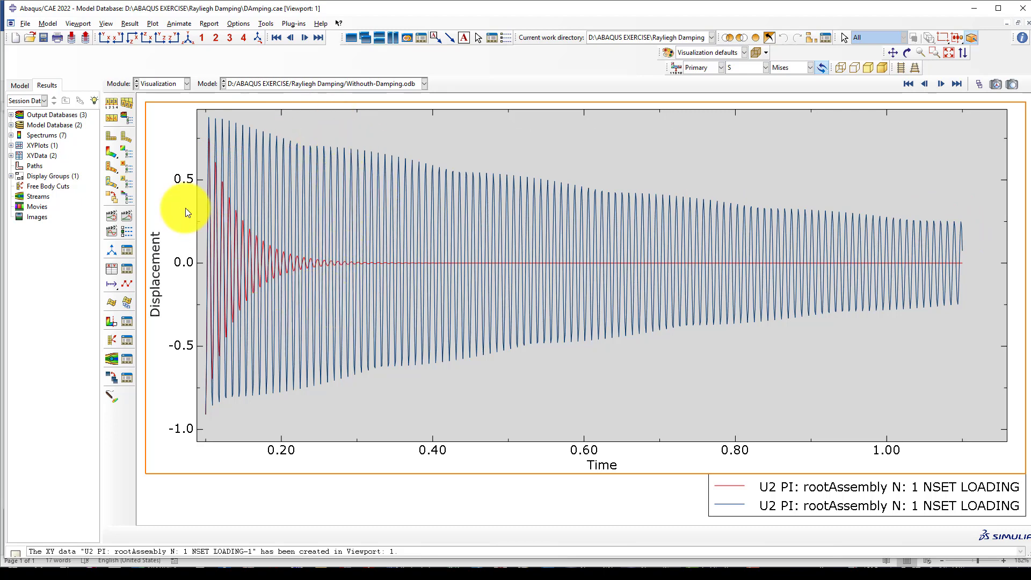
Display the Mises stress contours on the deformed undamped beam again.
{"action": "left_click", "coordinate": [111, 151]}
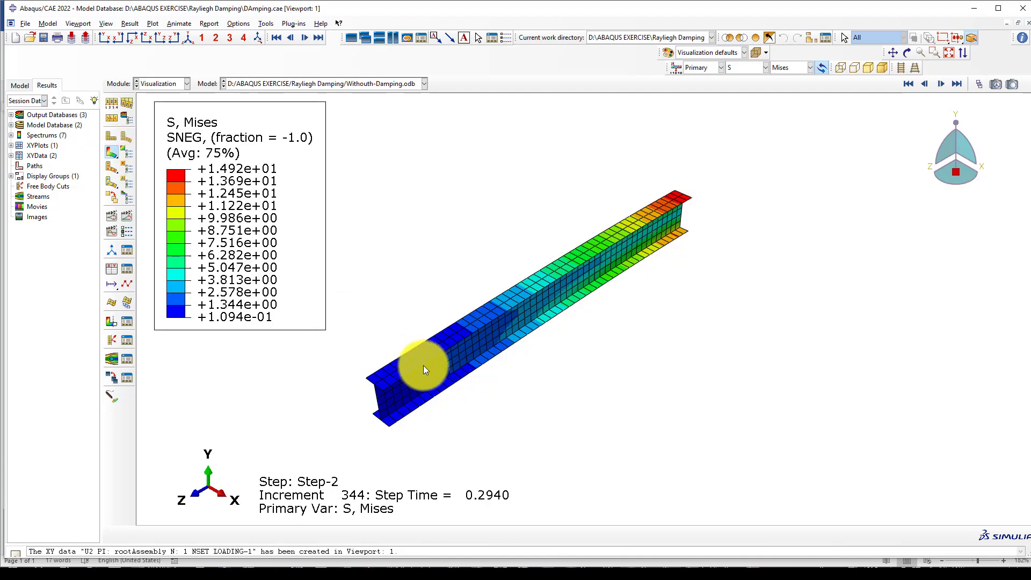
{"action": "scroll", "coordinate": [379, 349], "scroll_direction": "up", "scroll_amount": 5}
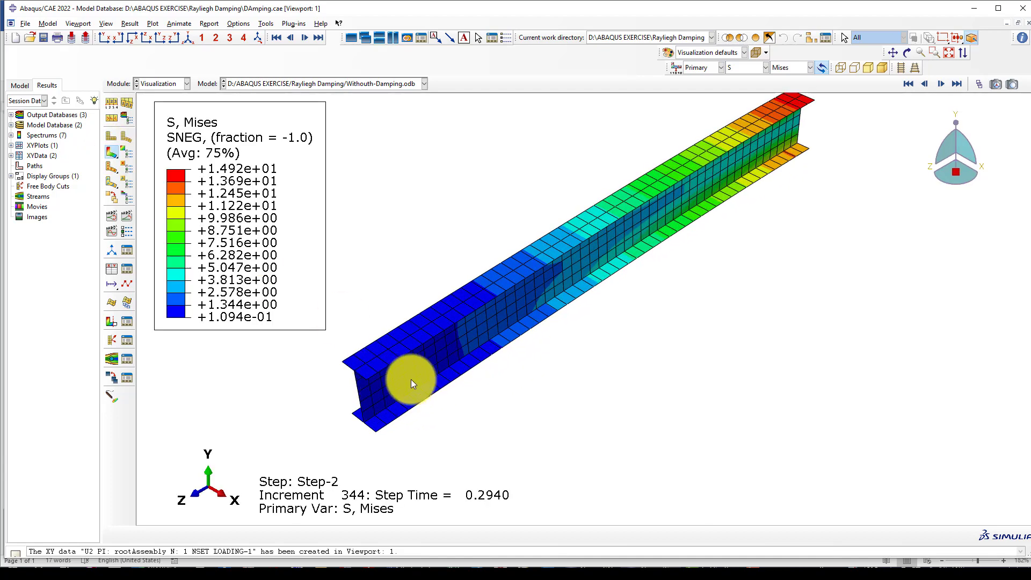
{"action": "scroll", "coordinate": [411, 379], "scroll_direction": "down", "scroll_amount": 1}
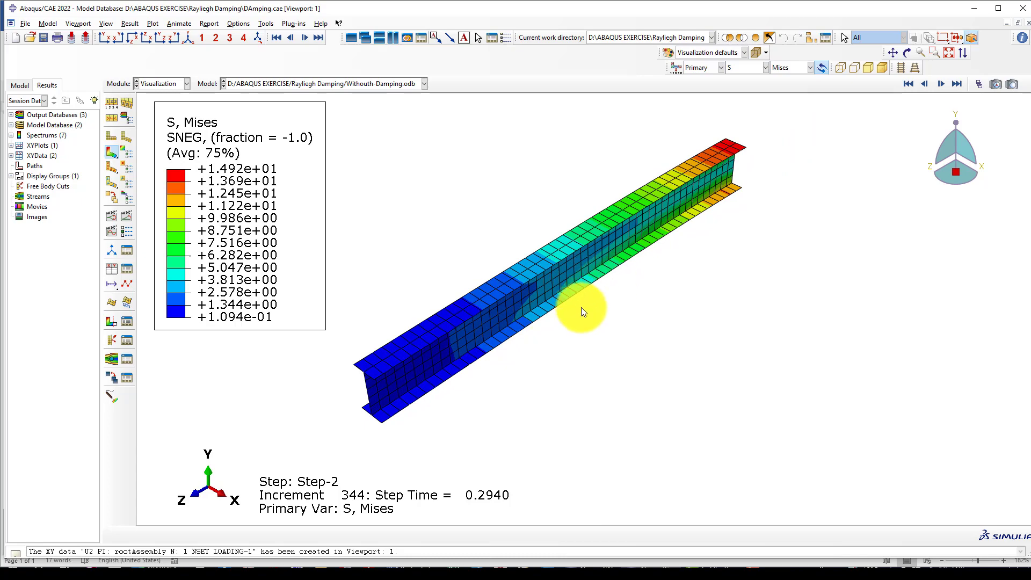